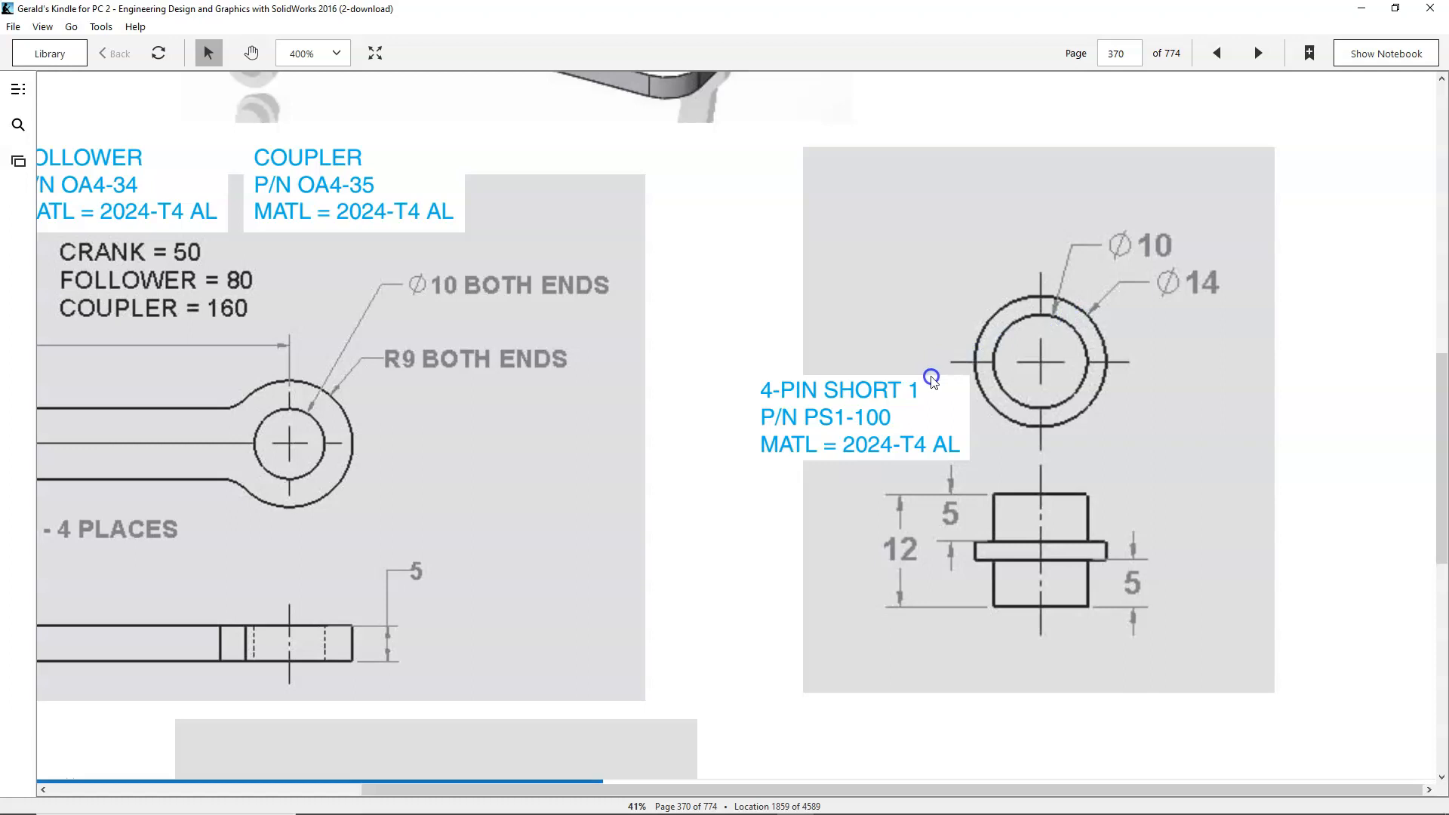
# - Examine the dimensions and material notes in the 4-PIN SHORT 1 and PIN-1 drawings on page 370
pyautogui.scroll(-5, 931, 379)
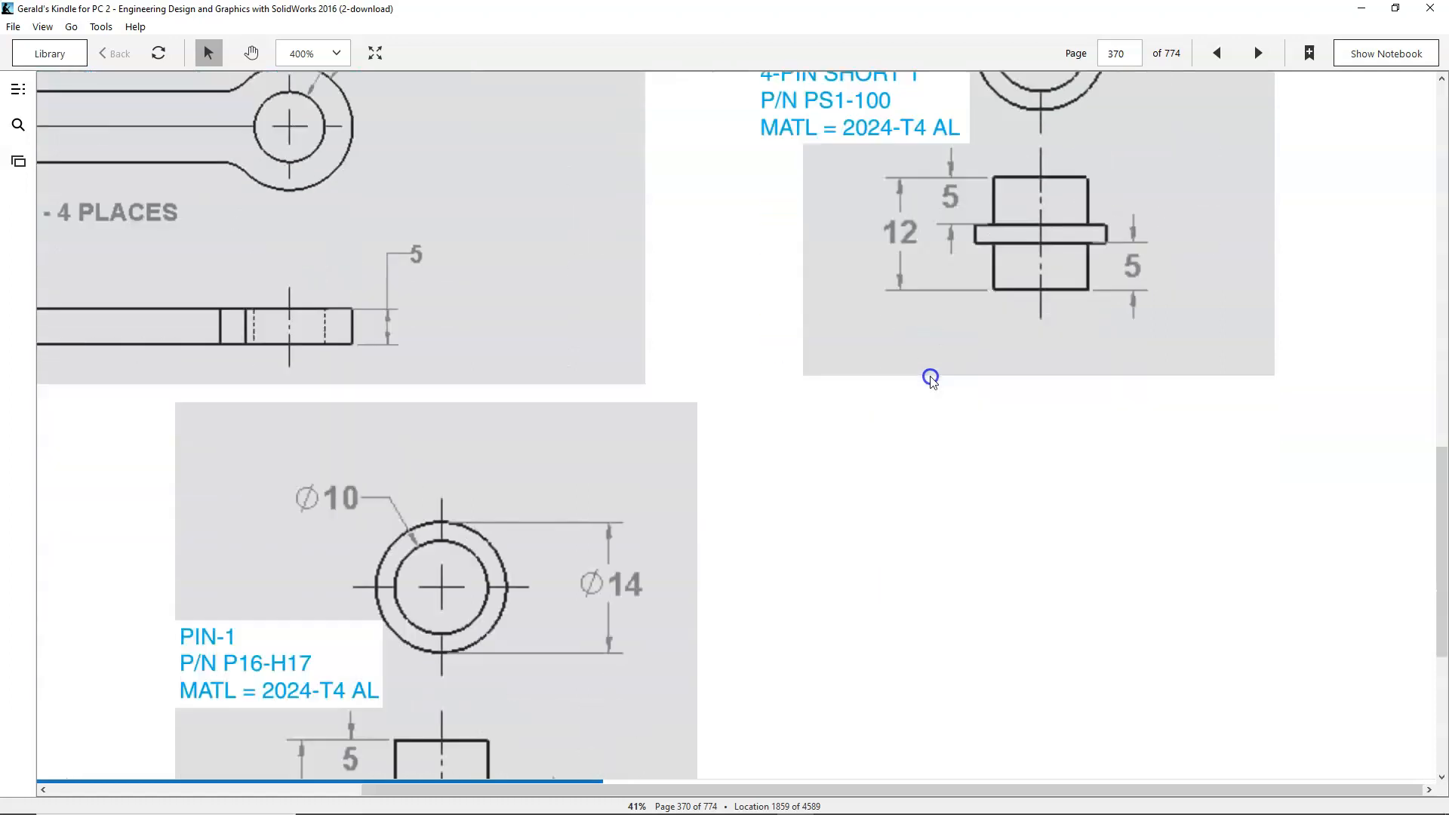
pyautogui.scroll(1, 931, 379)
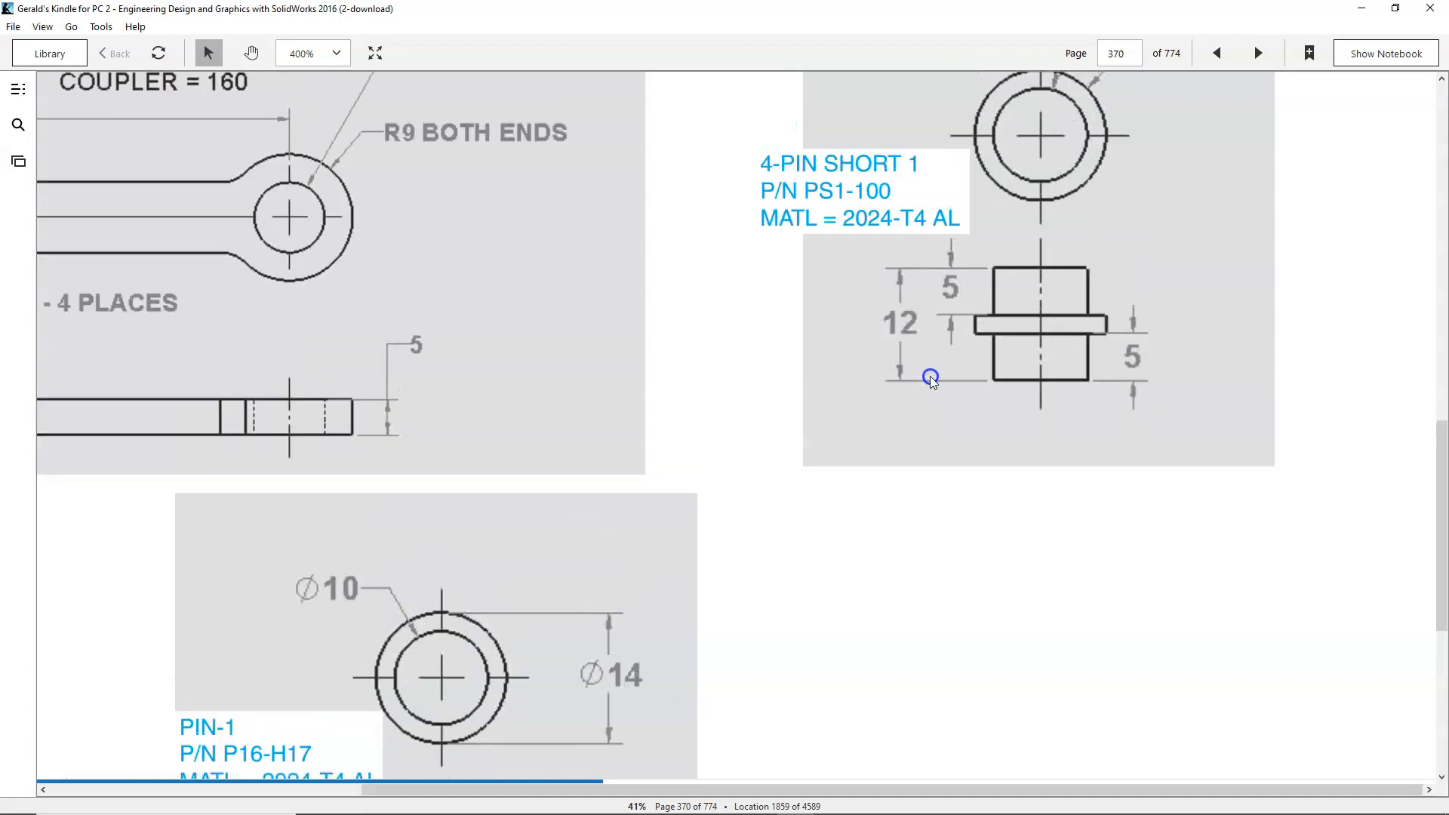
pyautogui.scroll(-1, 931, 380)
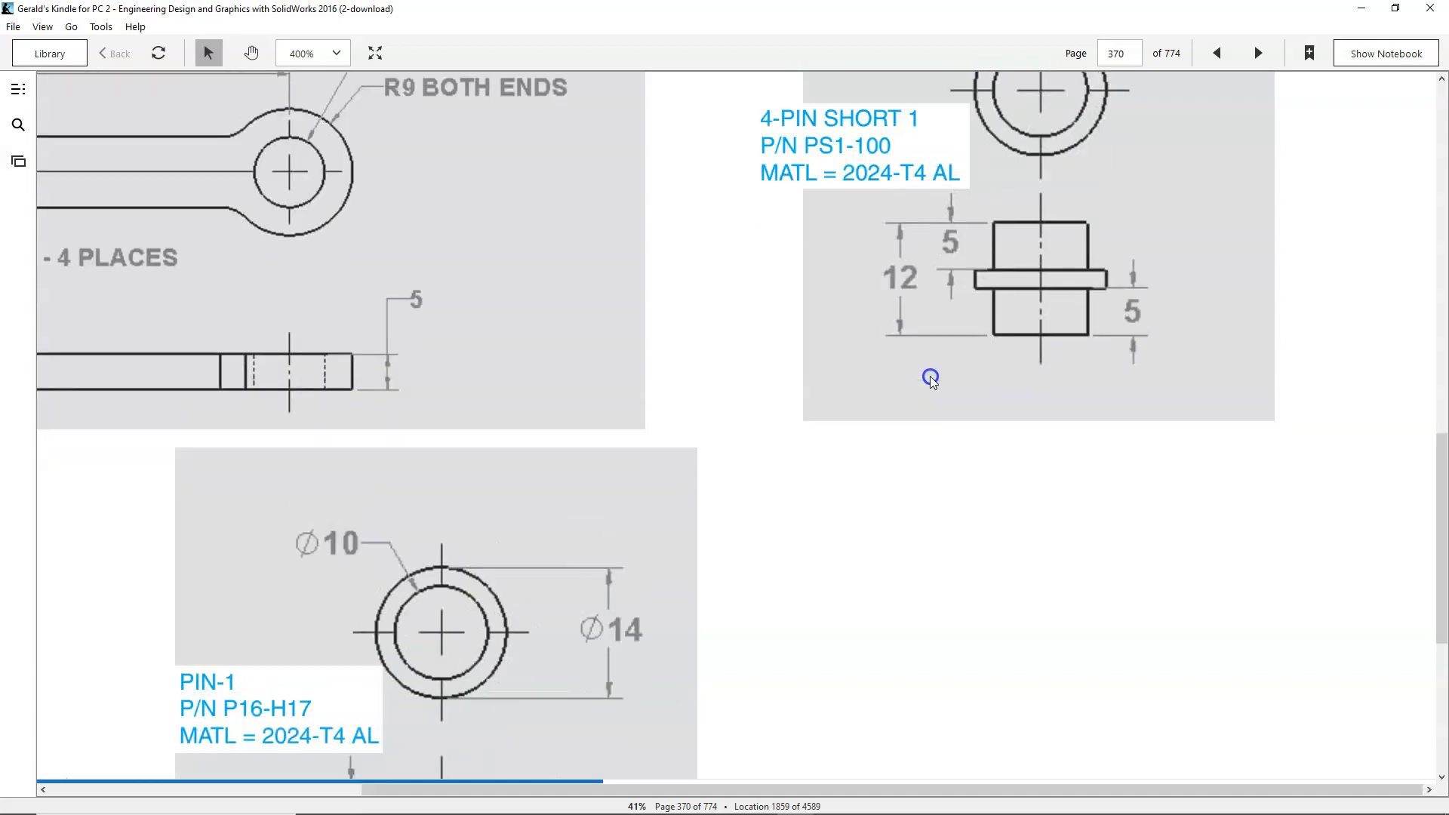
pyautogui.scroll(1, 931, 380)
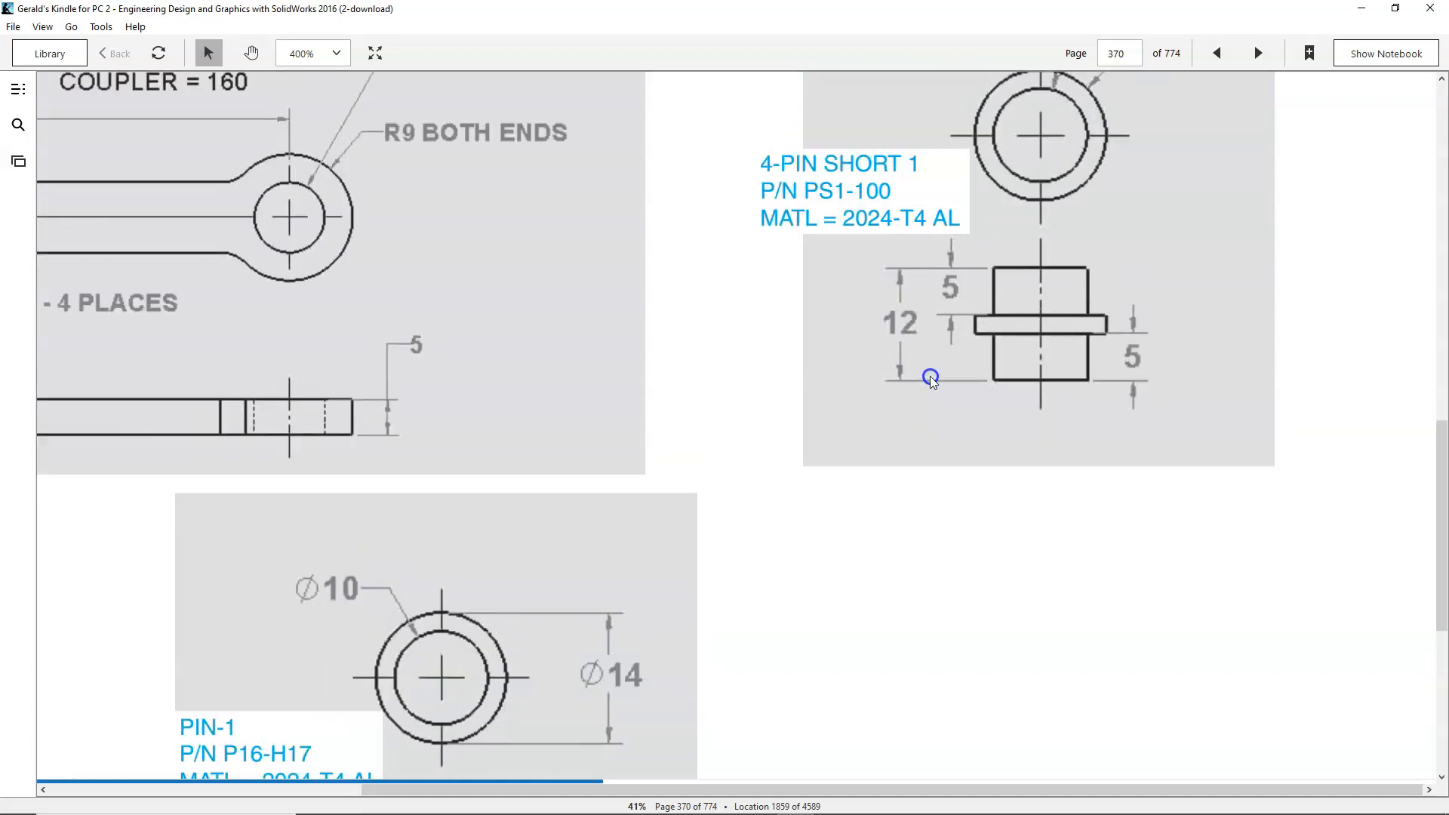
pyautogui.scroll(-1, 932, 379)
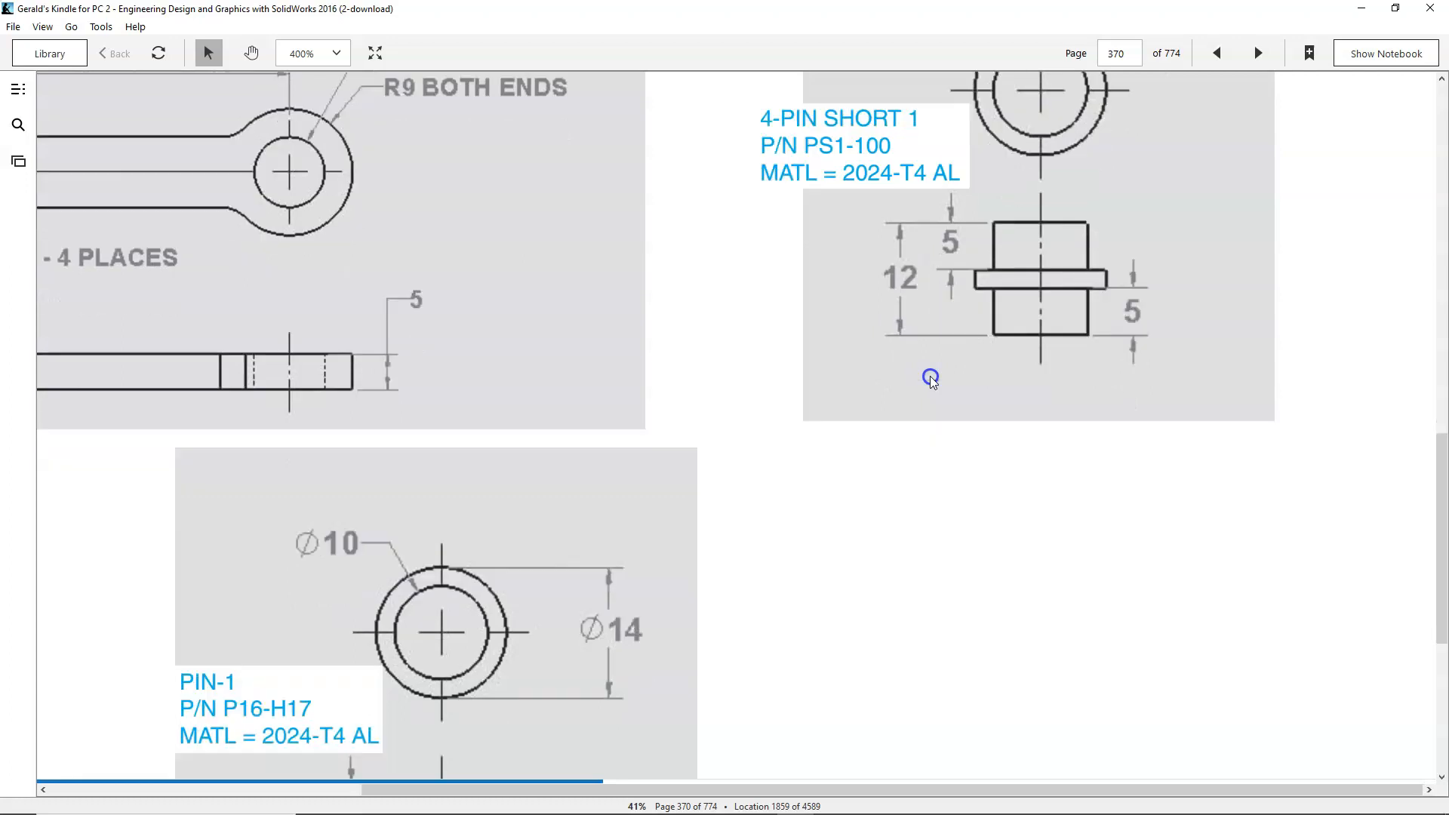
pyautogui.scroll(1, 931, 380)
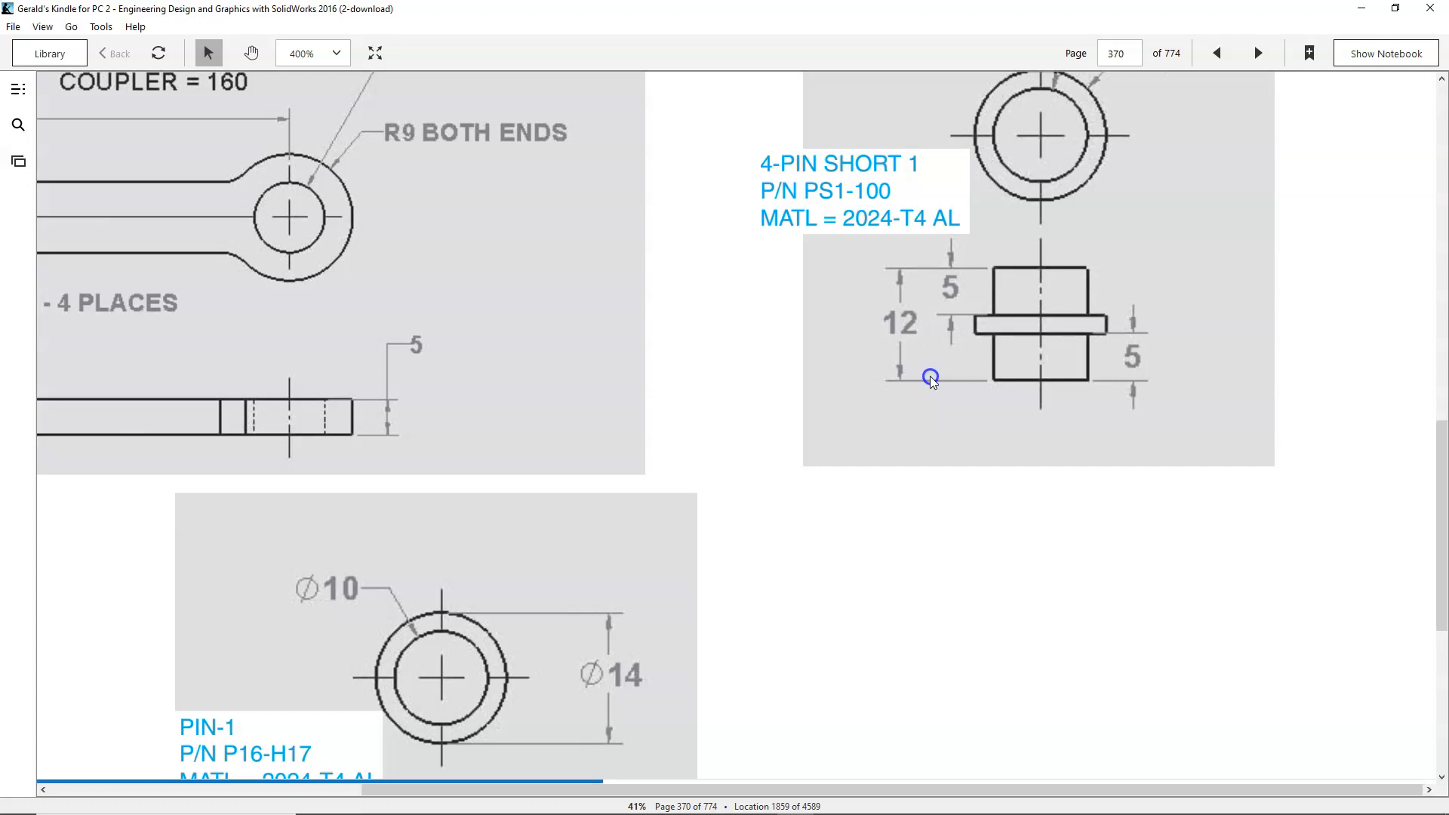
pyautogui.scroll(2, 931, 380)
pyautogui.scroll(-3, 931, 380)
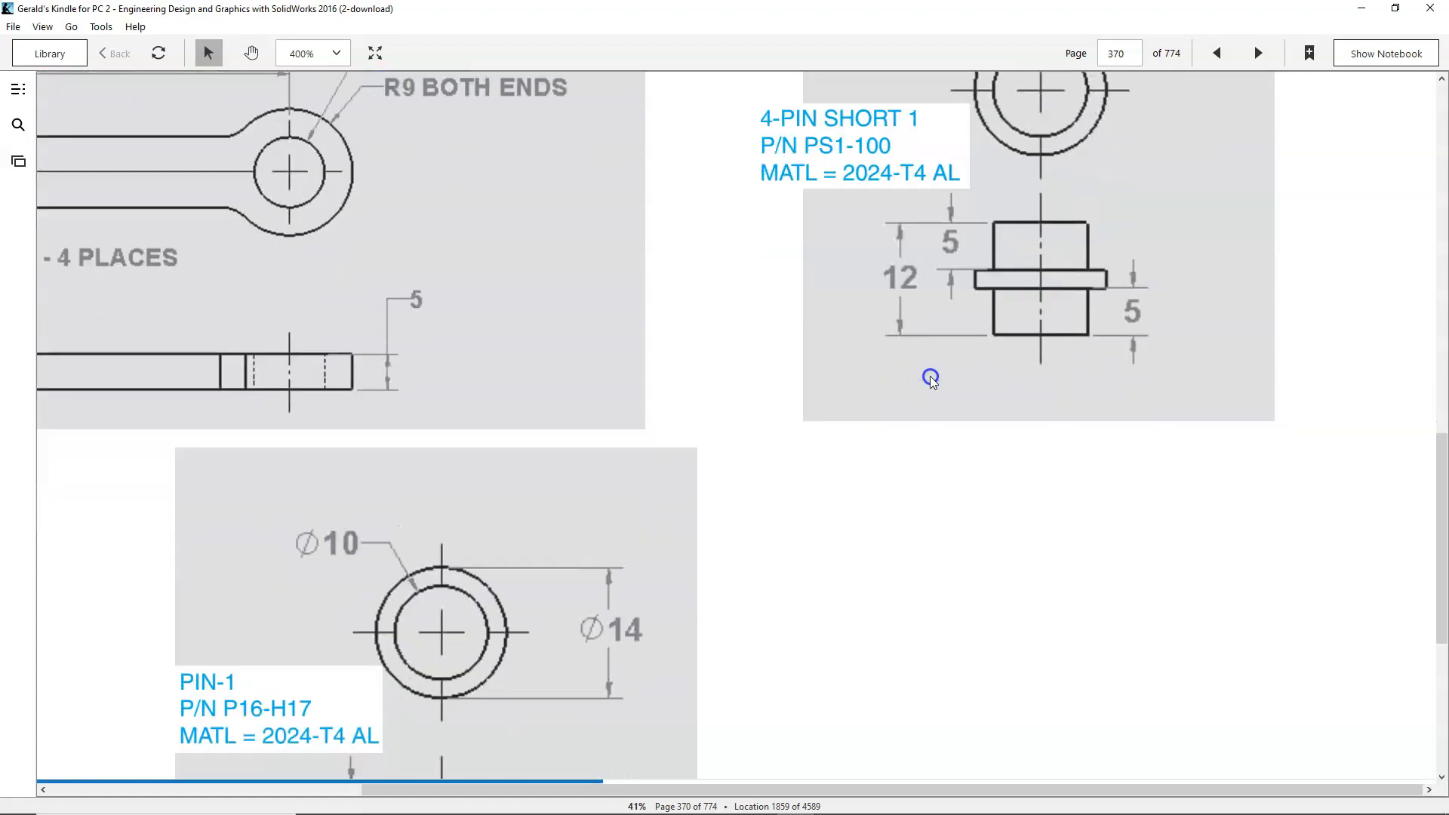
pyautogui.scroll(-3, 931, 380)
pyautogui.scroll(-2, 932, 379)
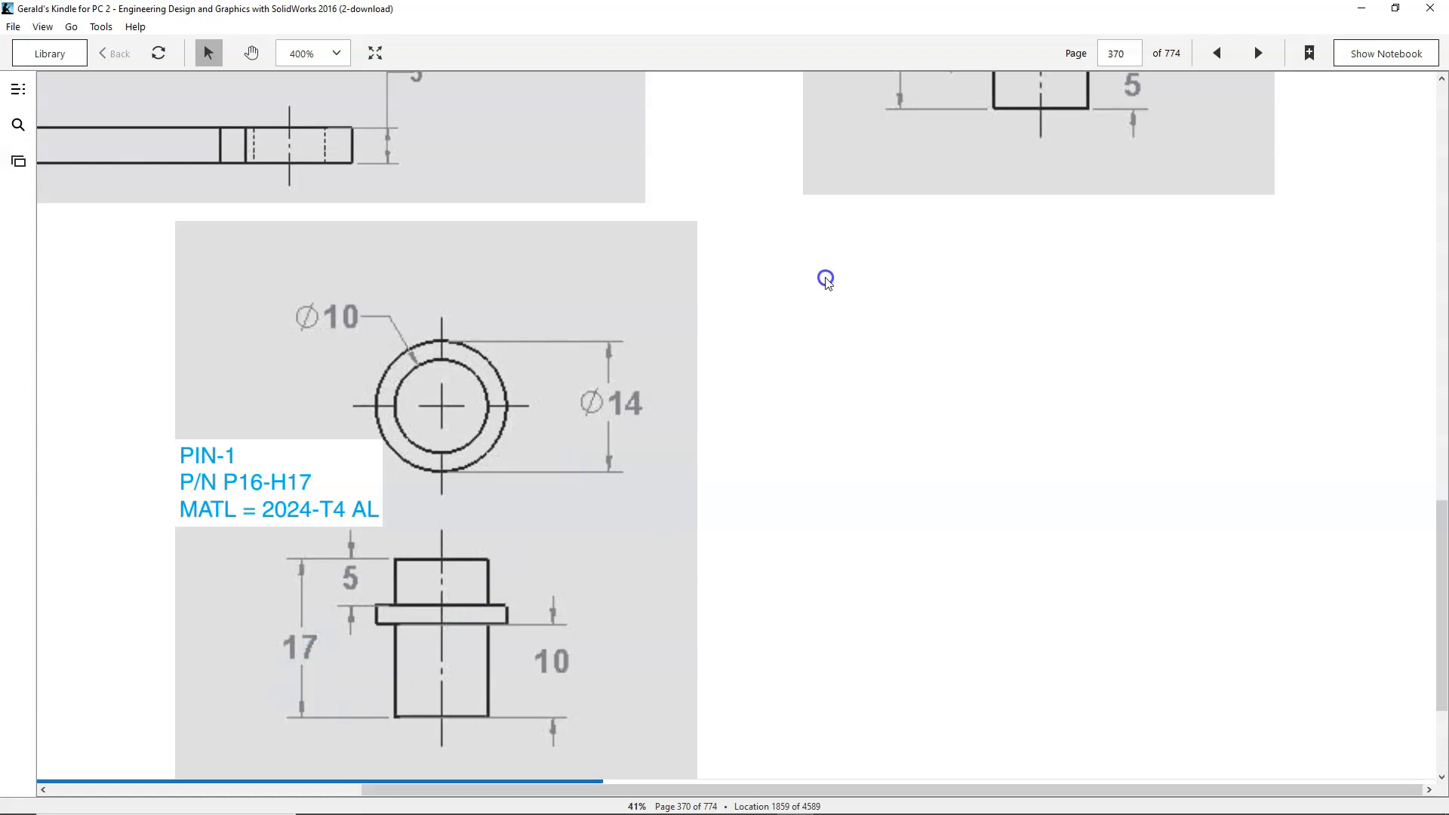
pyautogui.scroll(5, 826, 281)
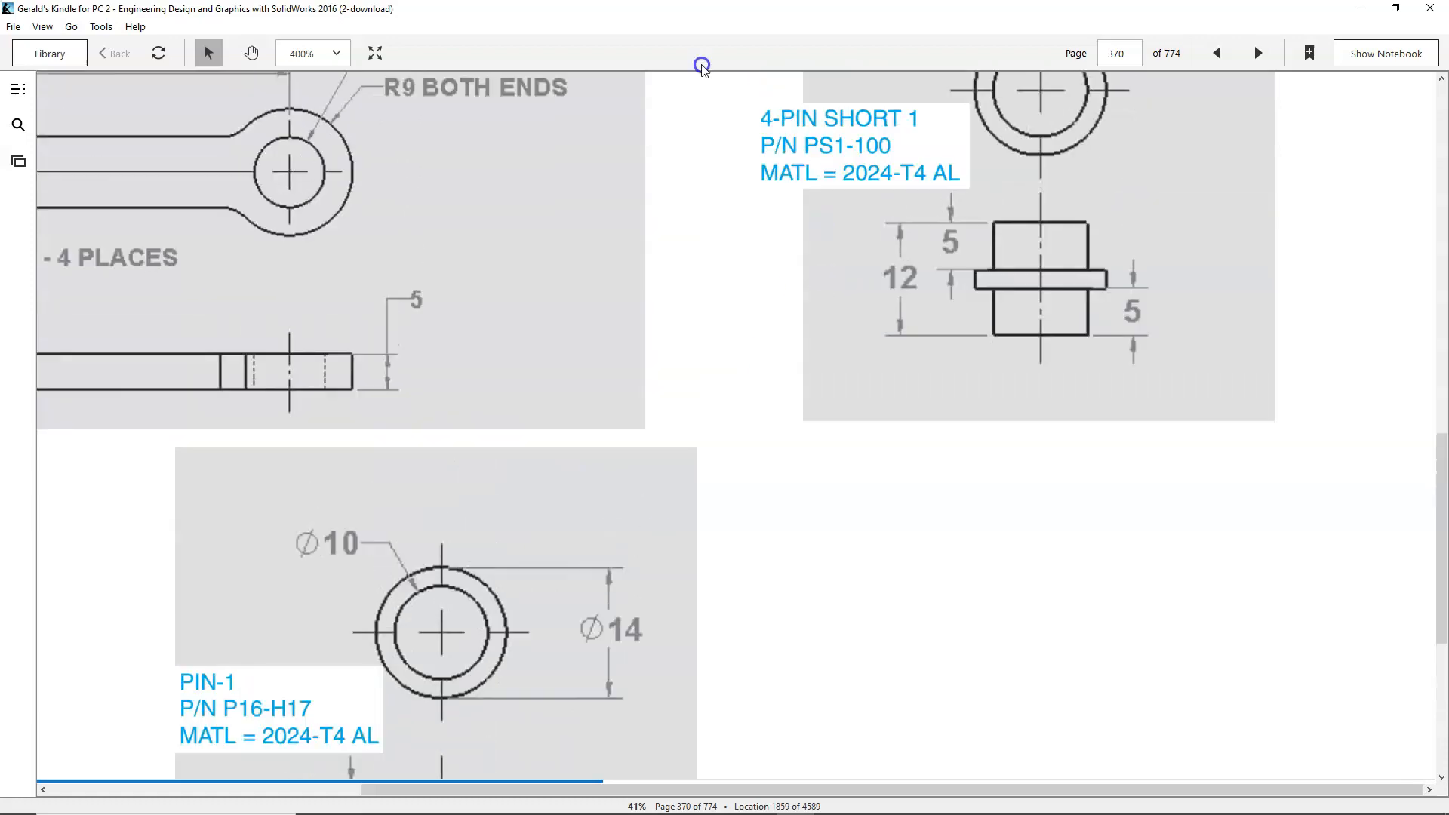
pyautogui.scroll(1, 725, 73)
# - Switch to SOLIDWORKS, create a new document from the part template and start a sketch on the Front plane
pyautogui.moveTo(692, 9); pyautogui.dragTo(1448, 48)
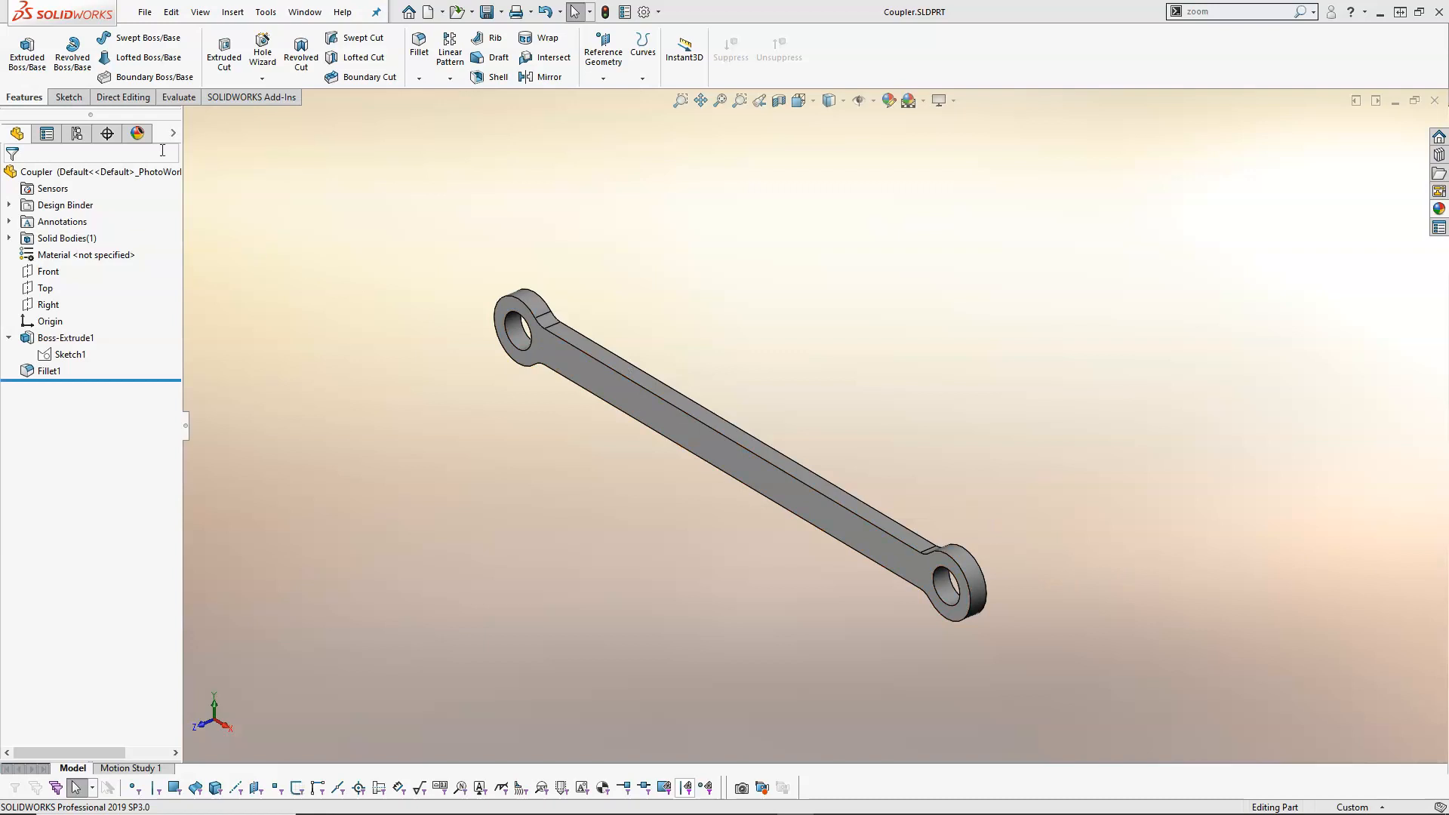
pyautogui.click(144, 12)
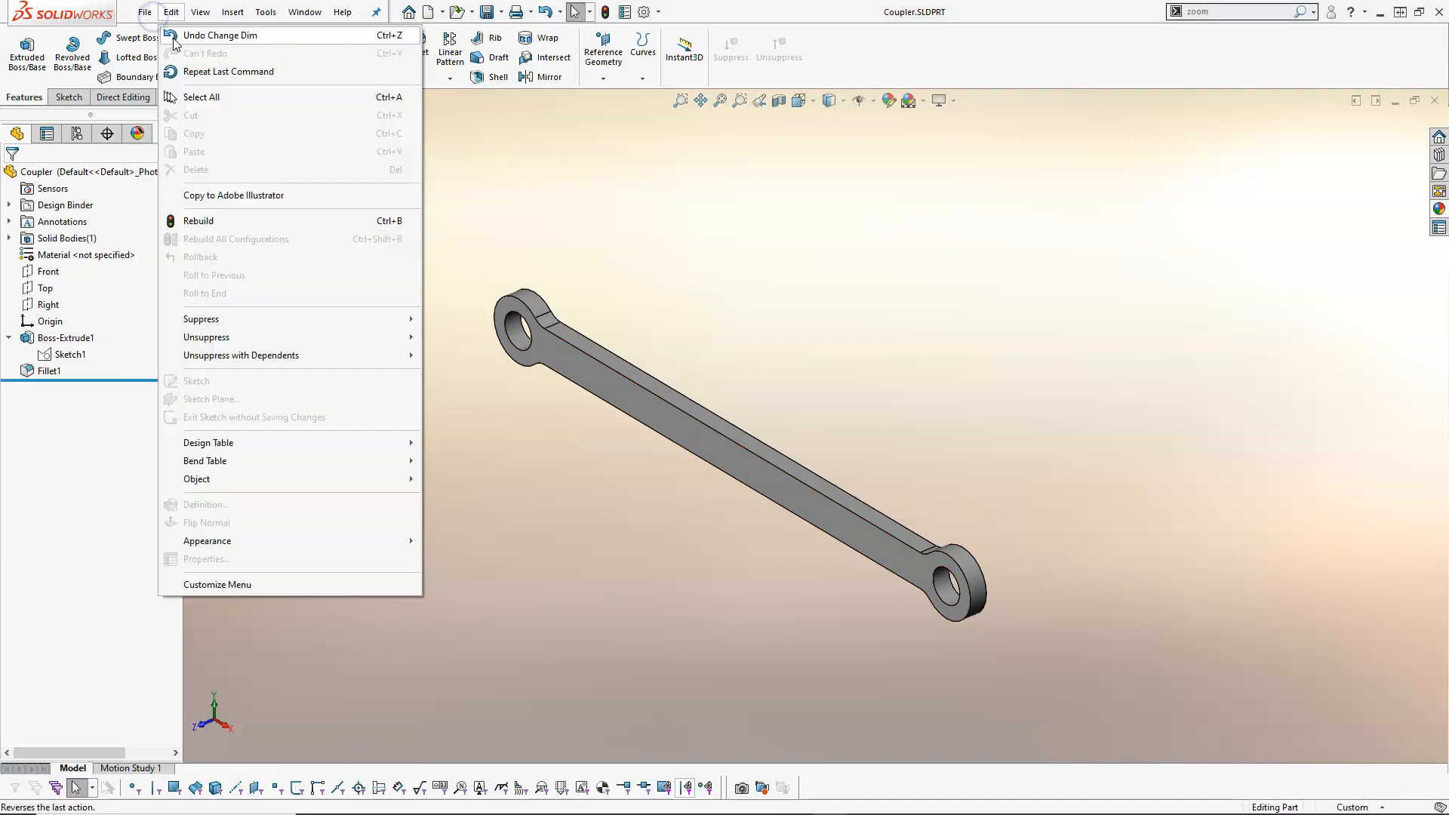
pyautogui.click(172, 36)
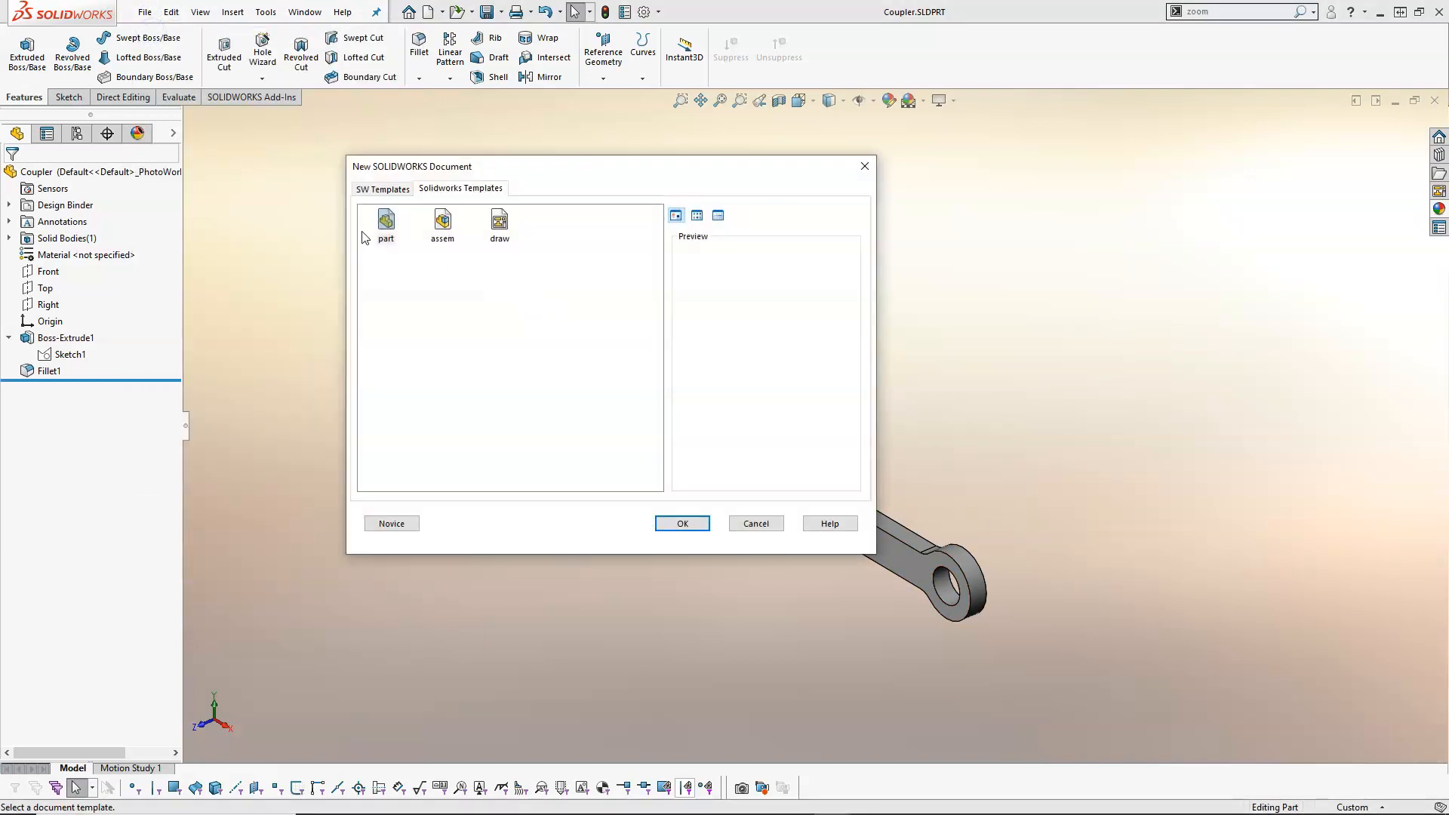
pyautogui.doubleClick(381, 223)
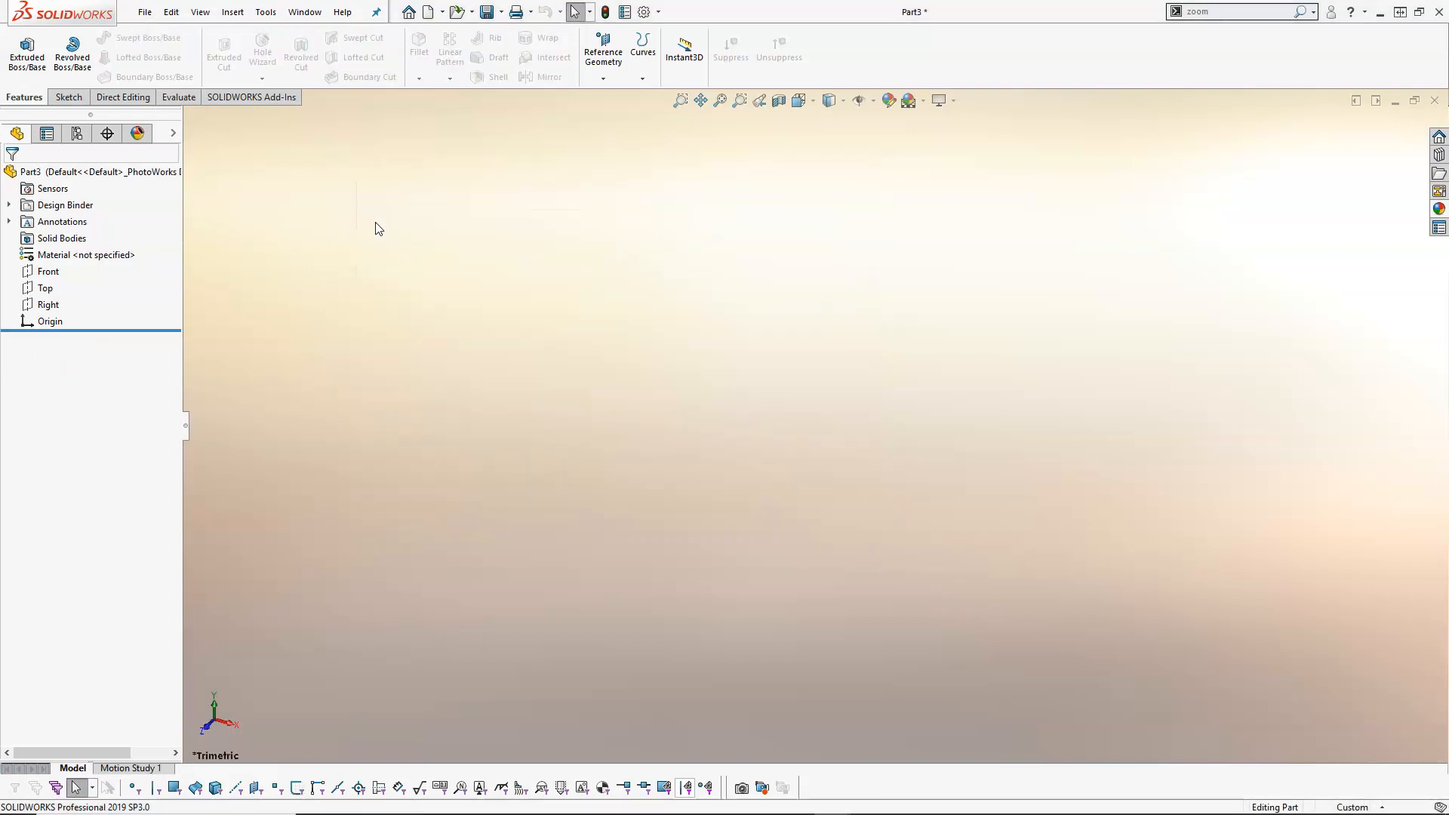
pyautogui.click(48, 271)
pyautogui.click(60, 250)
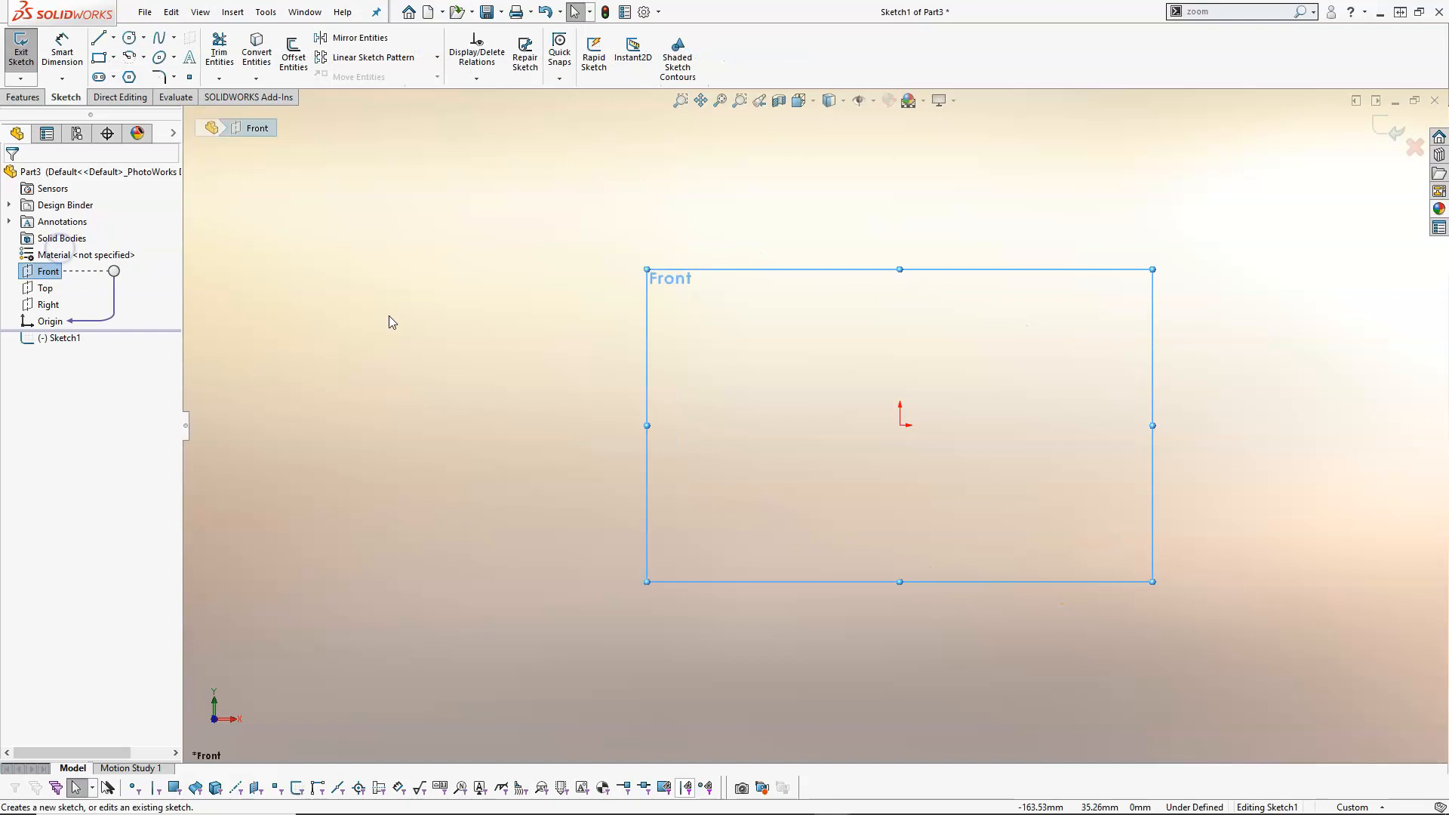
# - Draw a vertical, infinite-length construction centerline through the origin
pyautogui.click(113, 42)
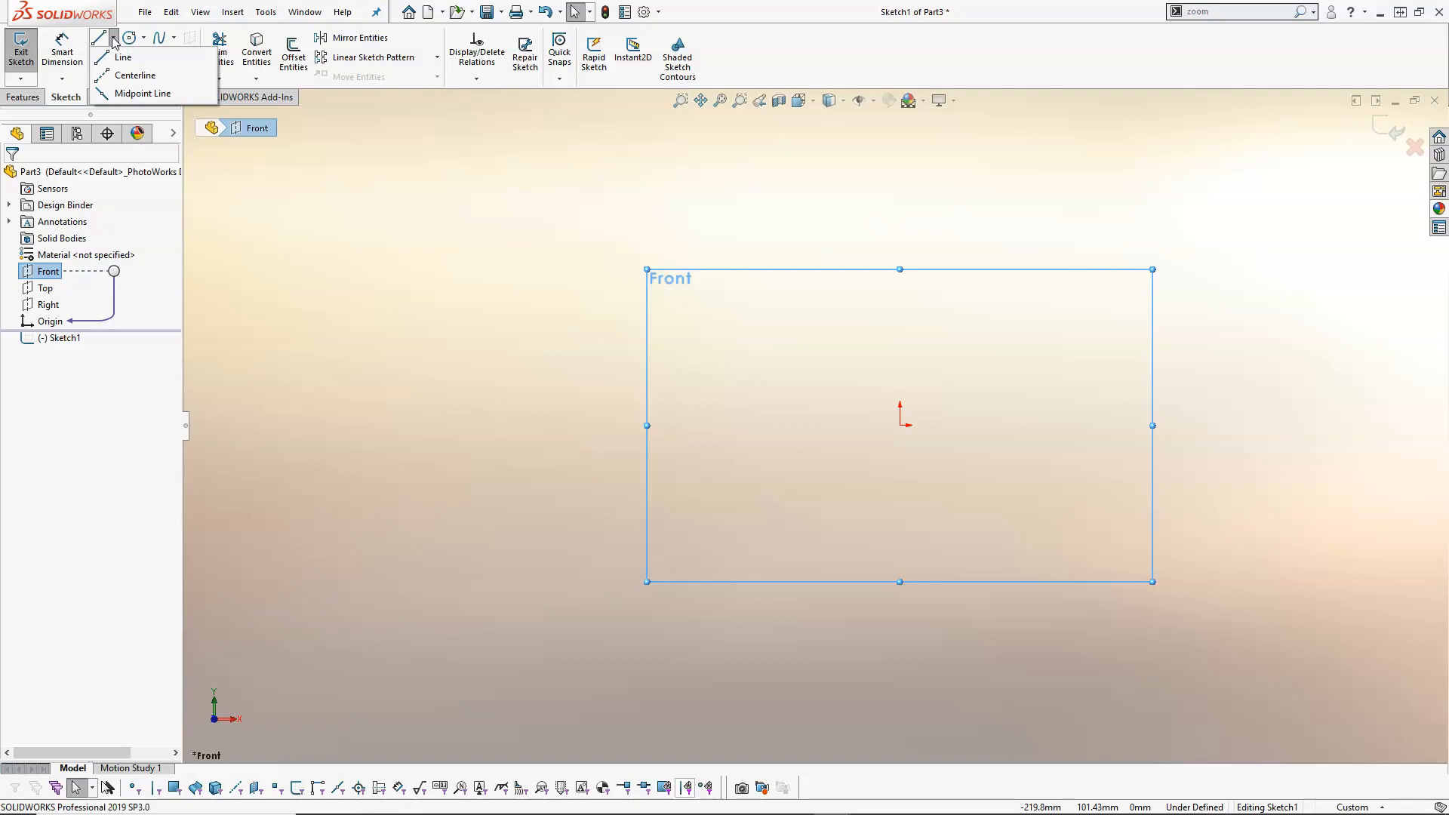
pyautogui.click(146, 77)
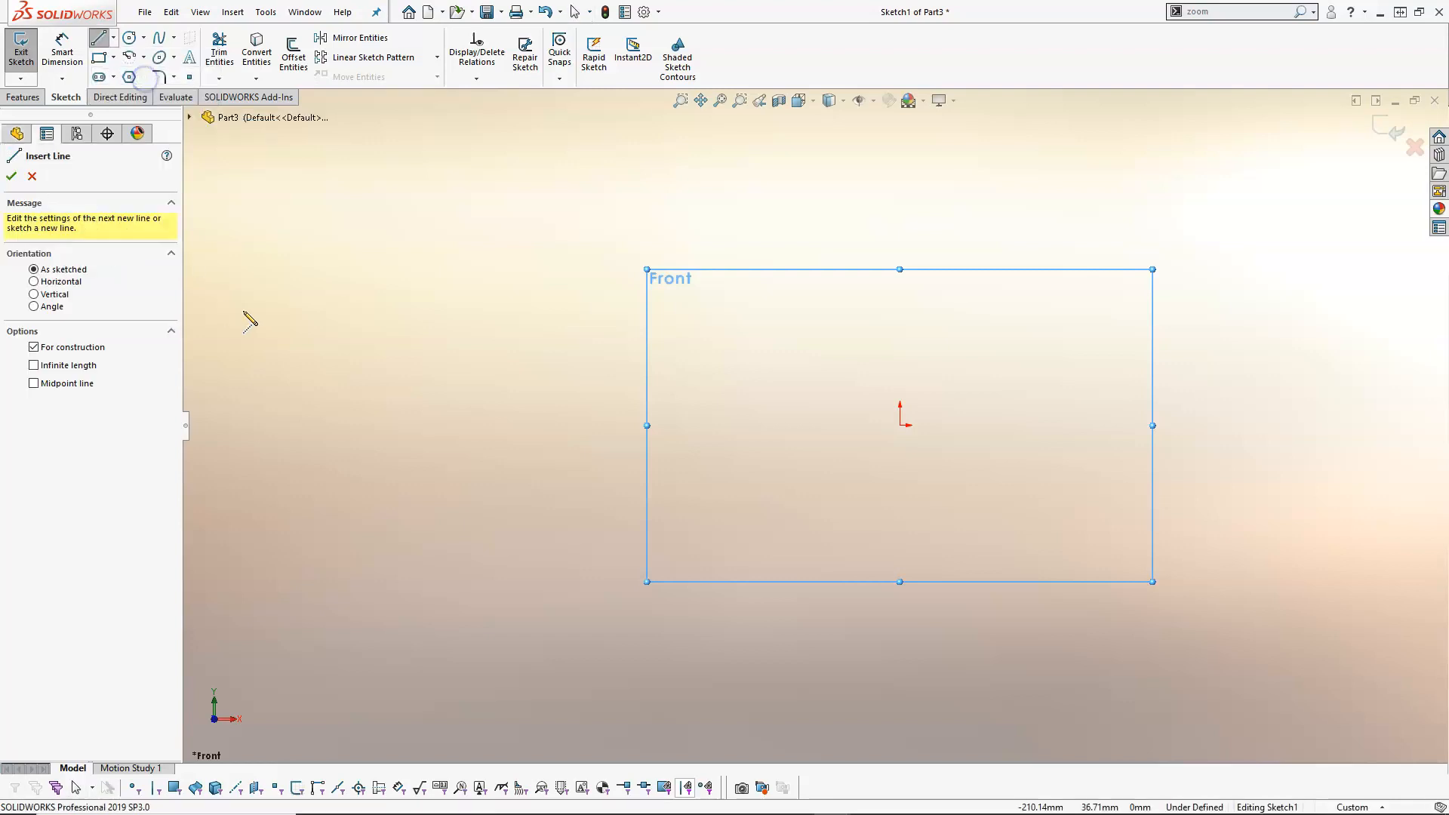
pyautogui.click(56, 368)
pyautogui.click(53, 296)
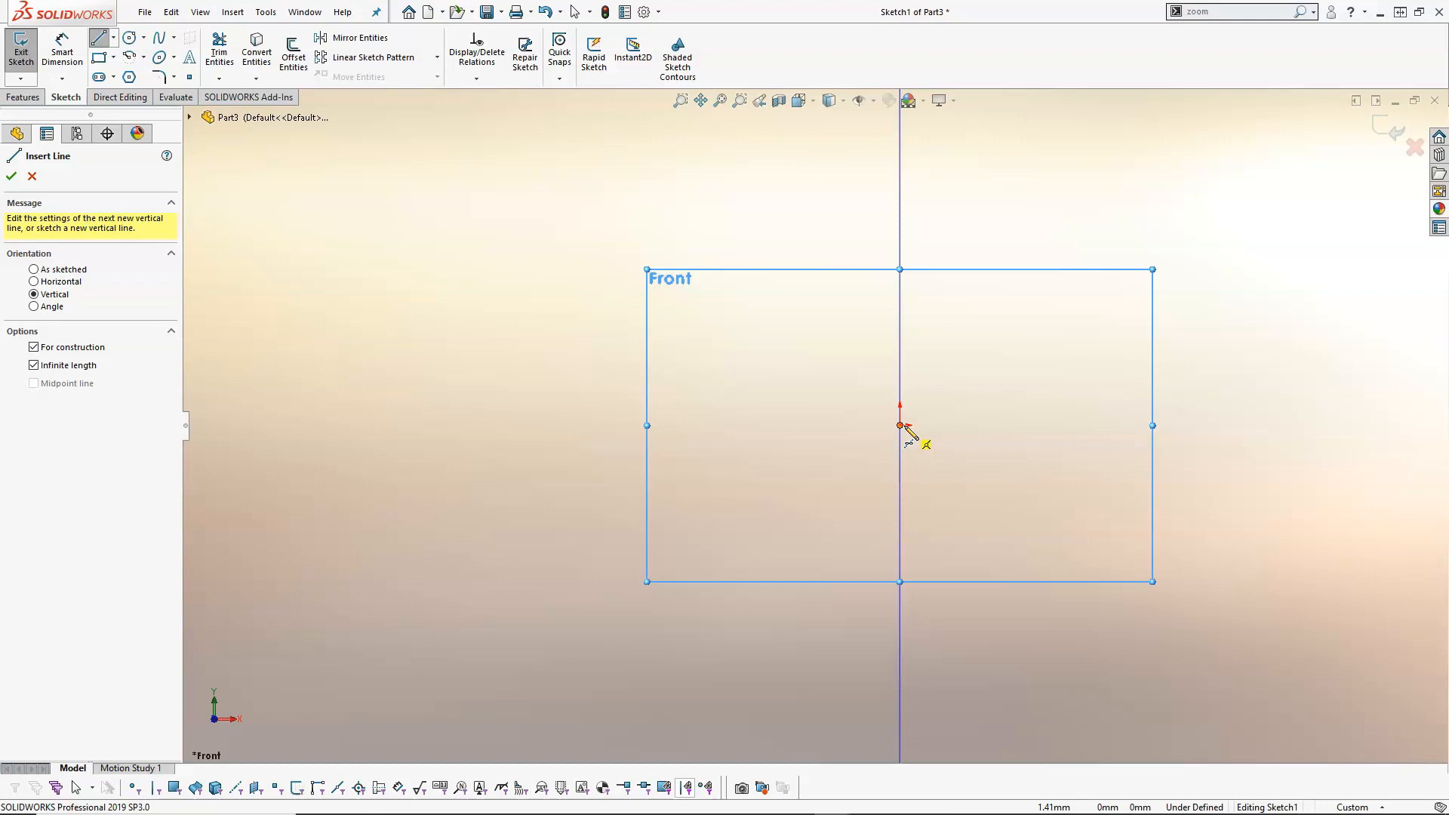
pyautogui.click(900, 426)
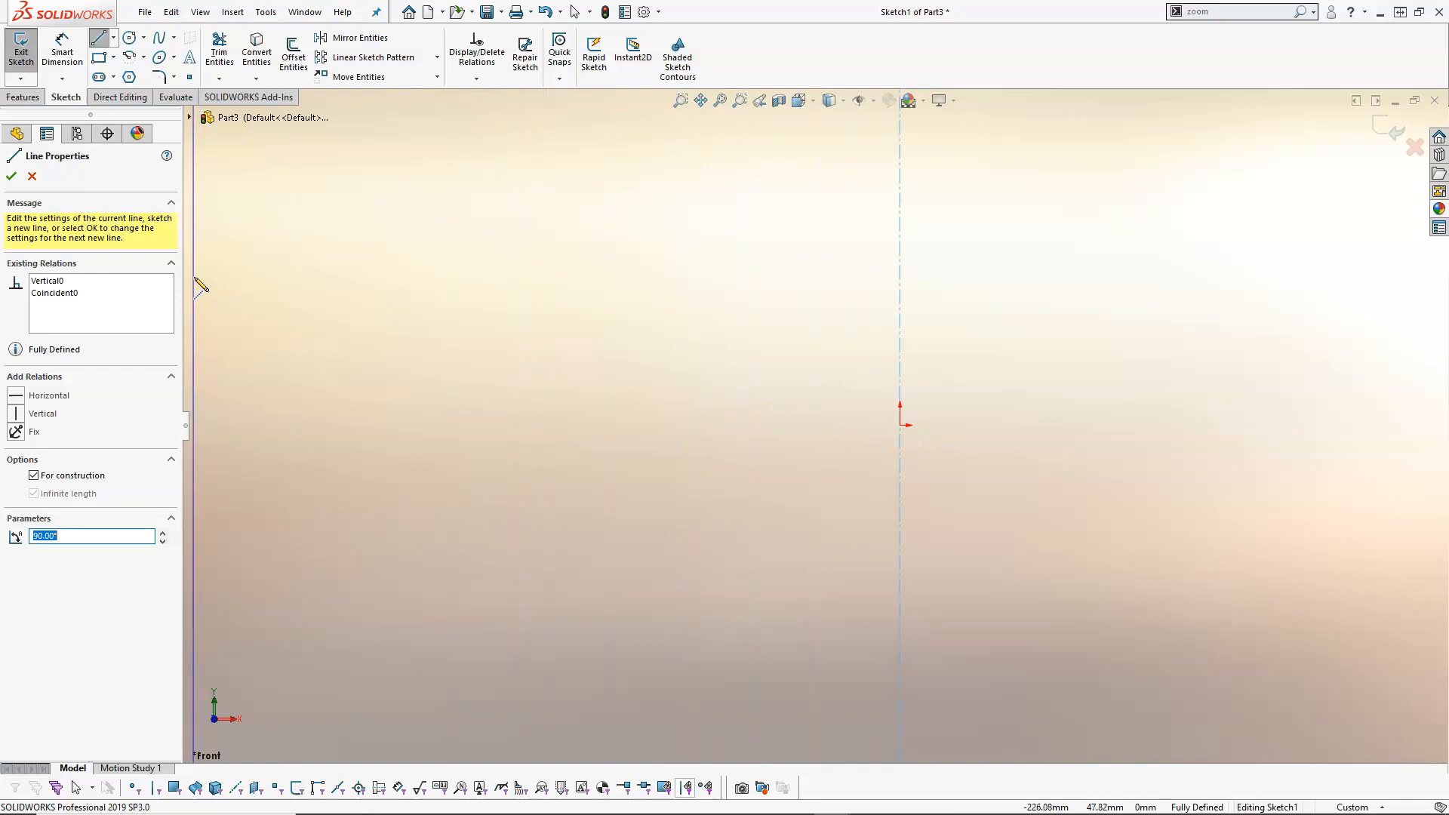
pyautogui.click(9, 176)
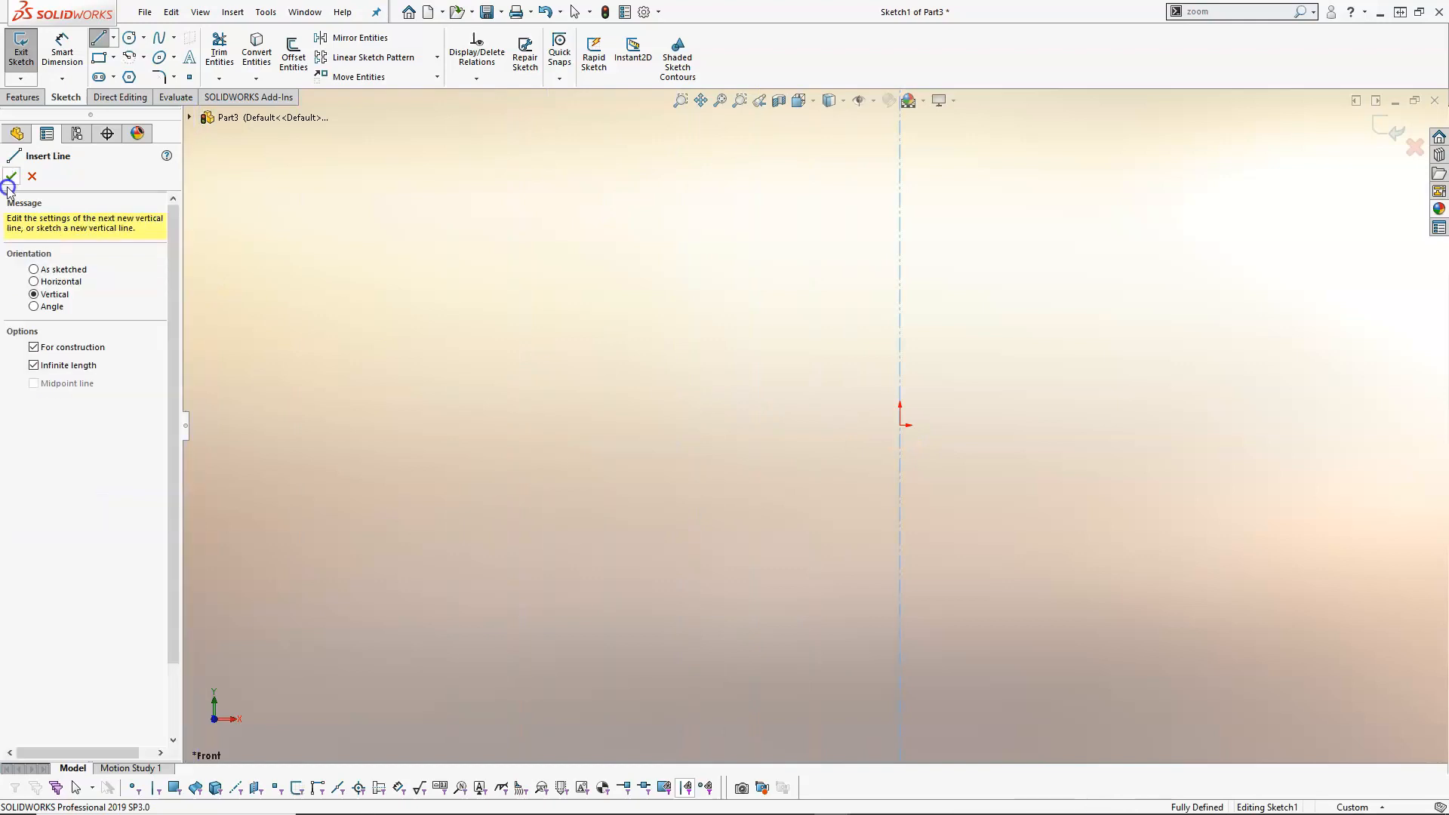
# - Sketch a finite-length construction-line stepped half profile from the origin up to the centerline, about 14 mm wide with a mid-height flange projecting about 7.5 mm
pyautogui.click(34, 271)
pyautogui.click(46, 363)
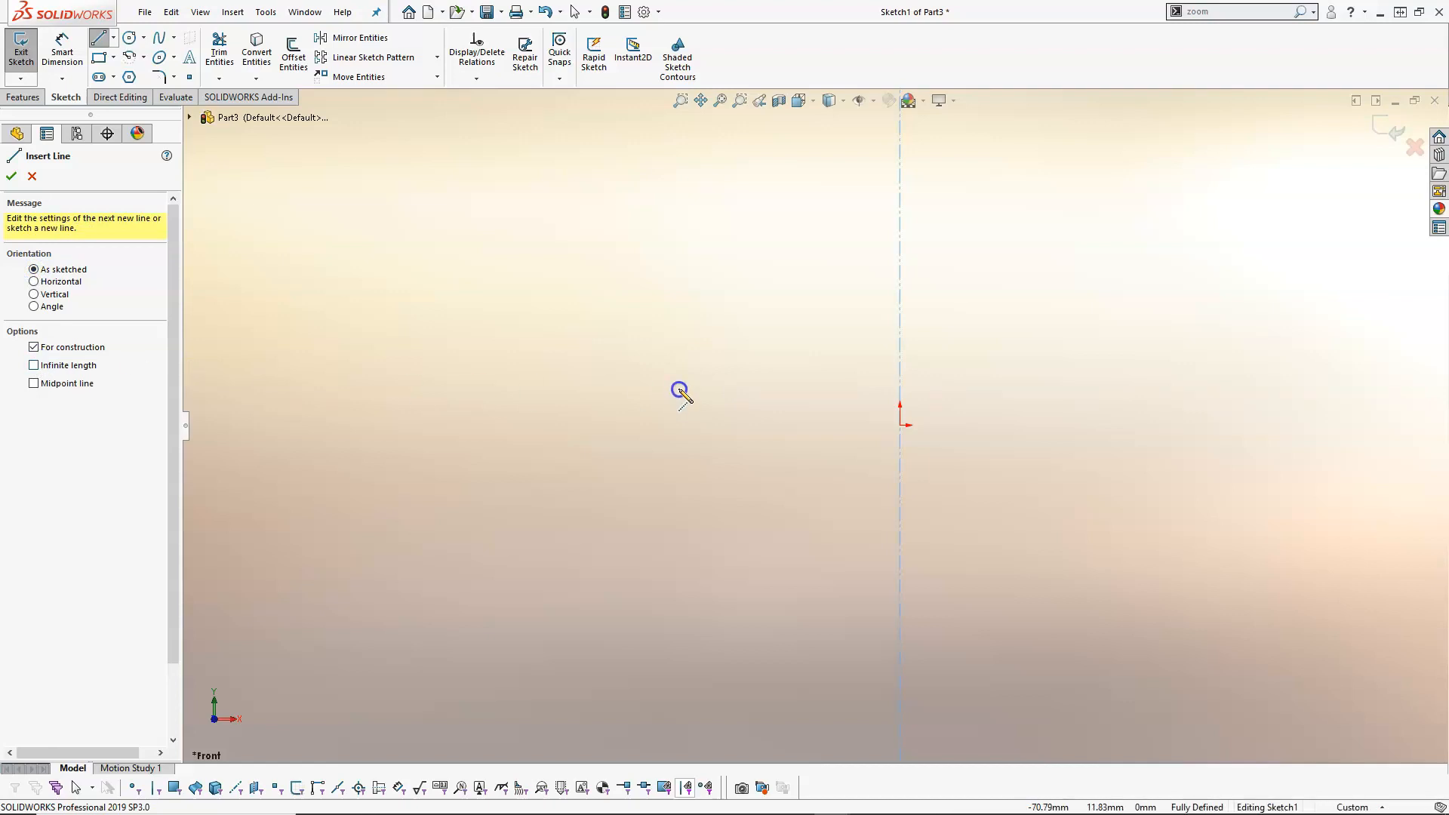
pyautogui.click(902, 426)
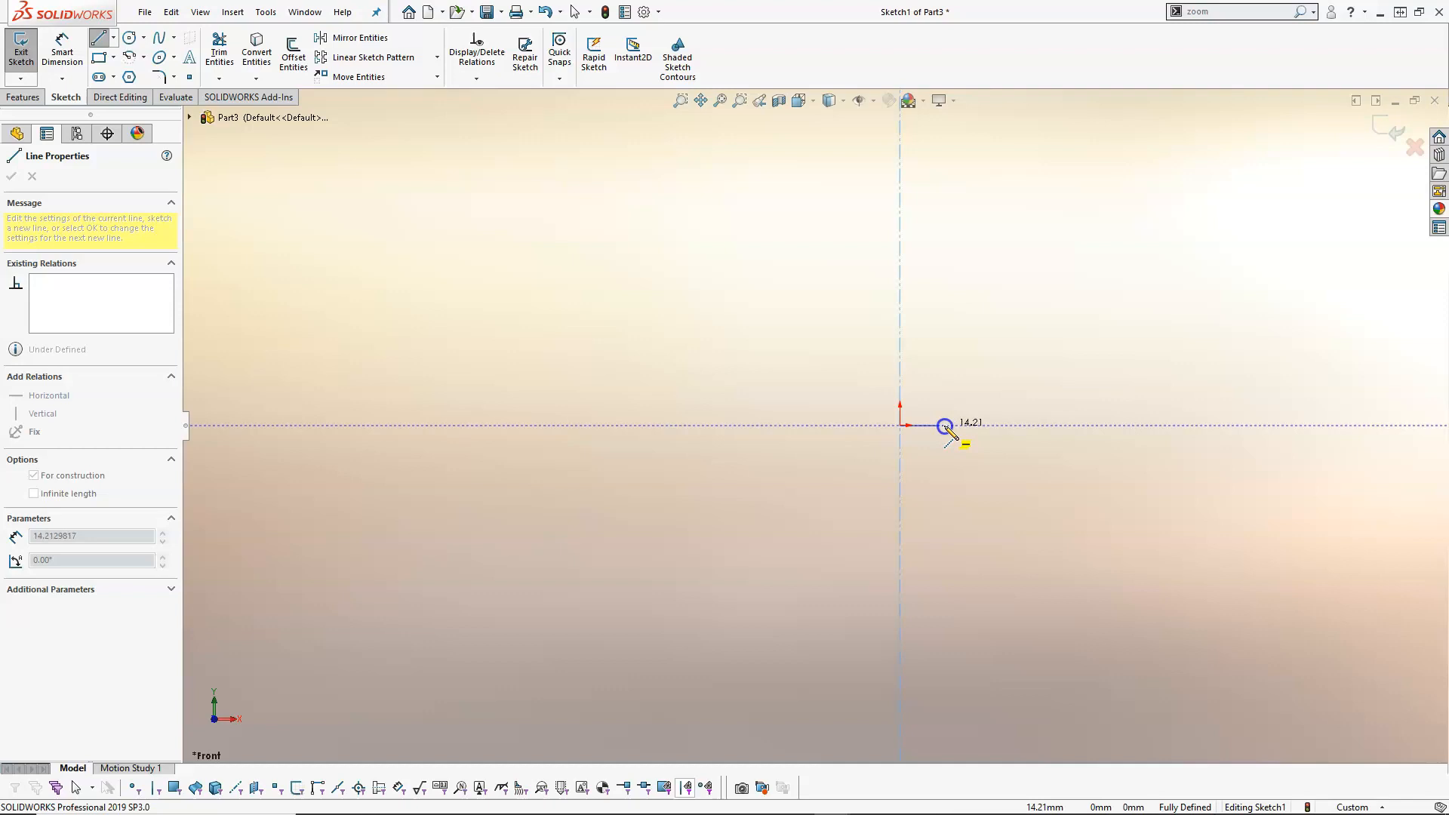
pyautogui.click(945, 427)
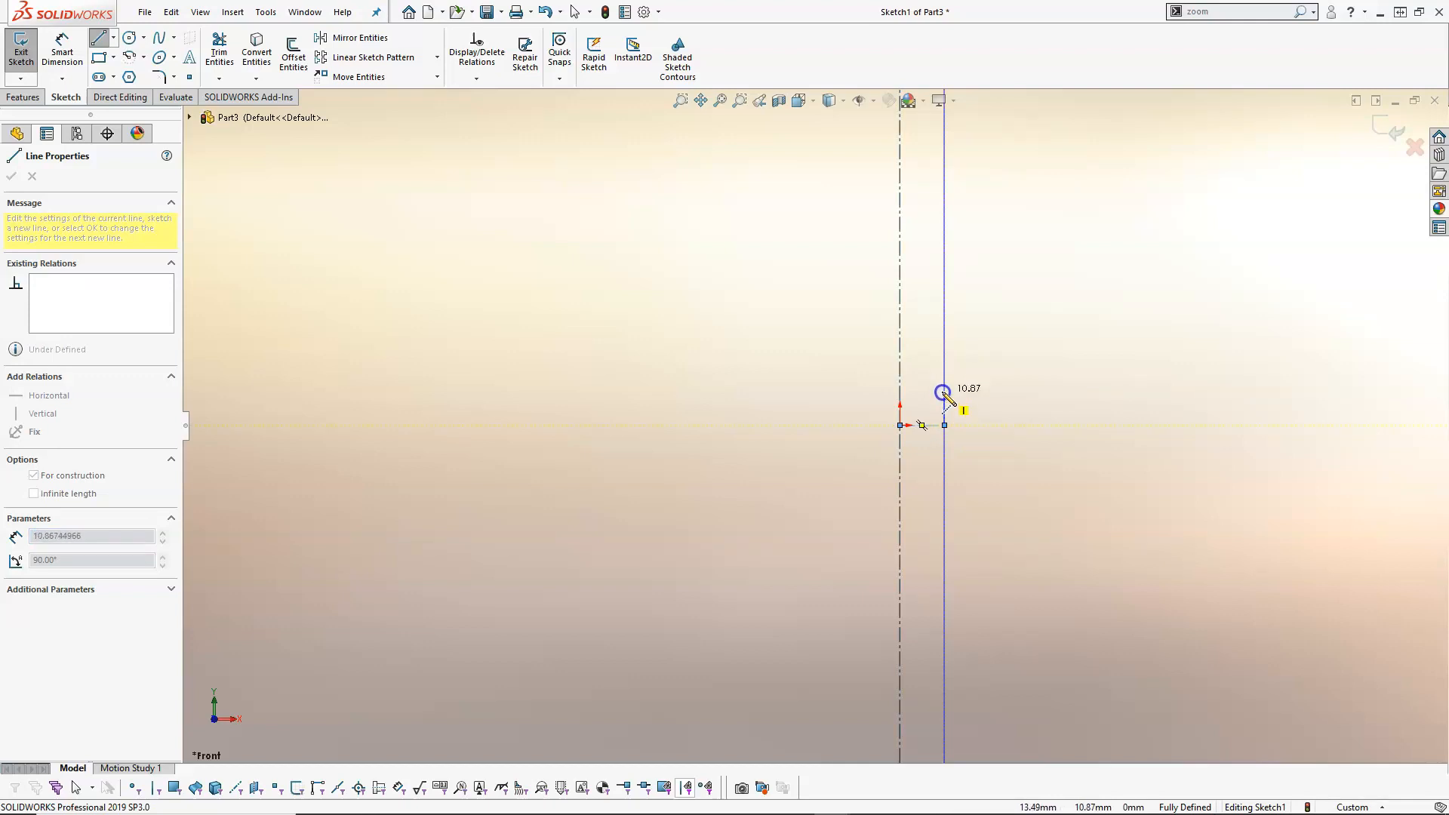
pyautogui.click(943, 393)
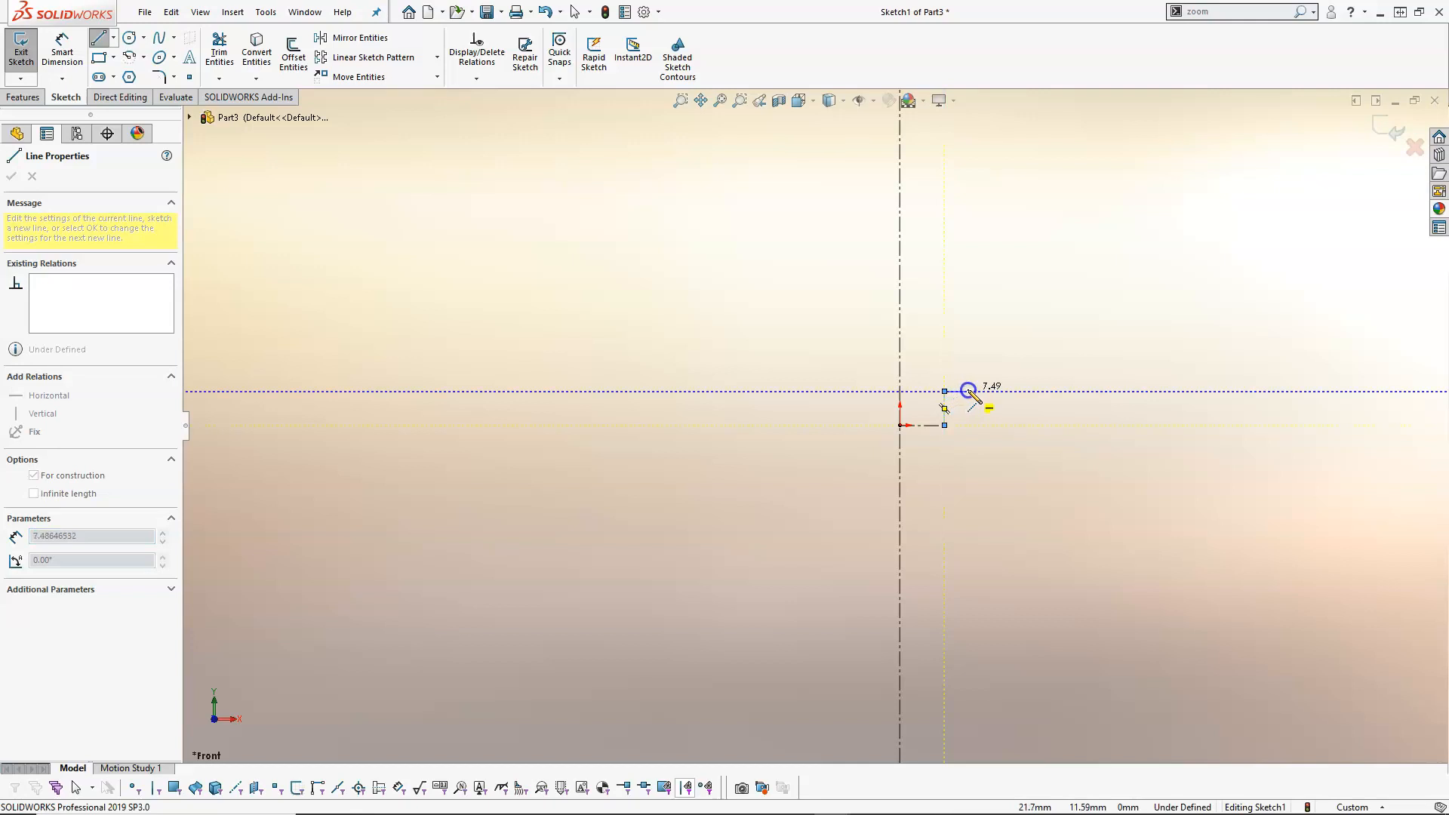
pyautogui.click(968, 391)
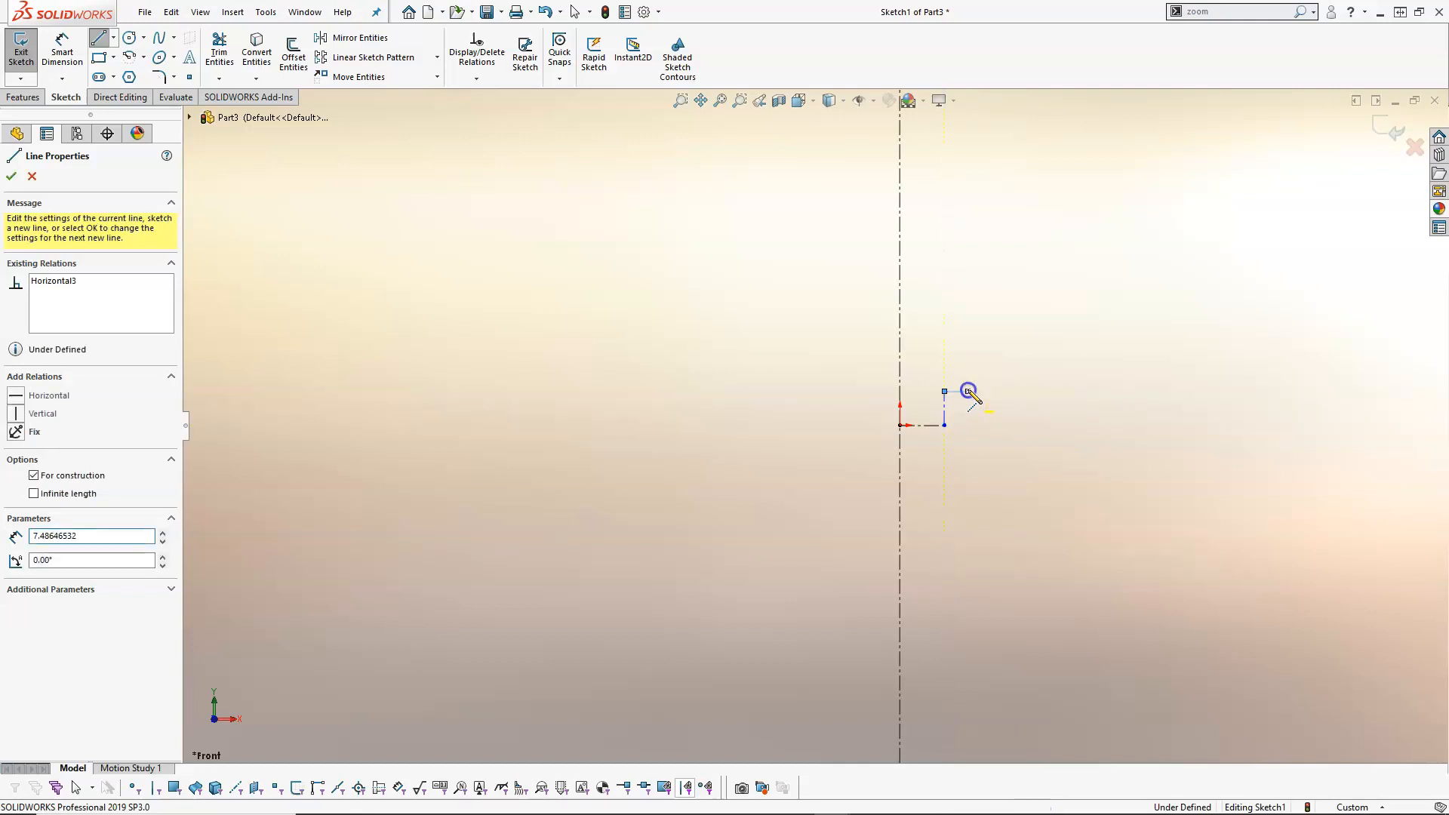
pyautogui.click(968, 372)
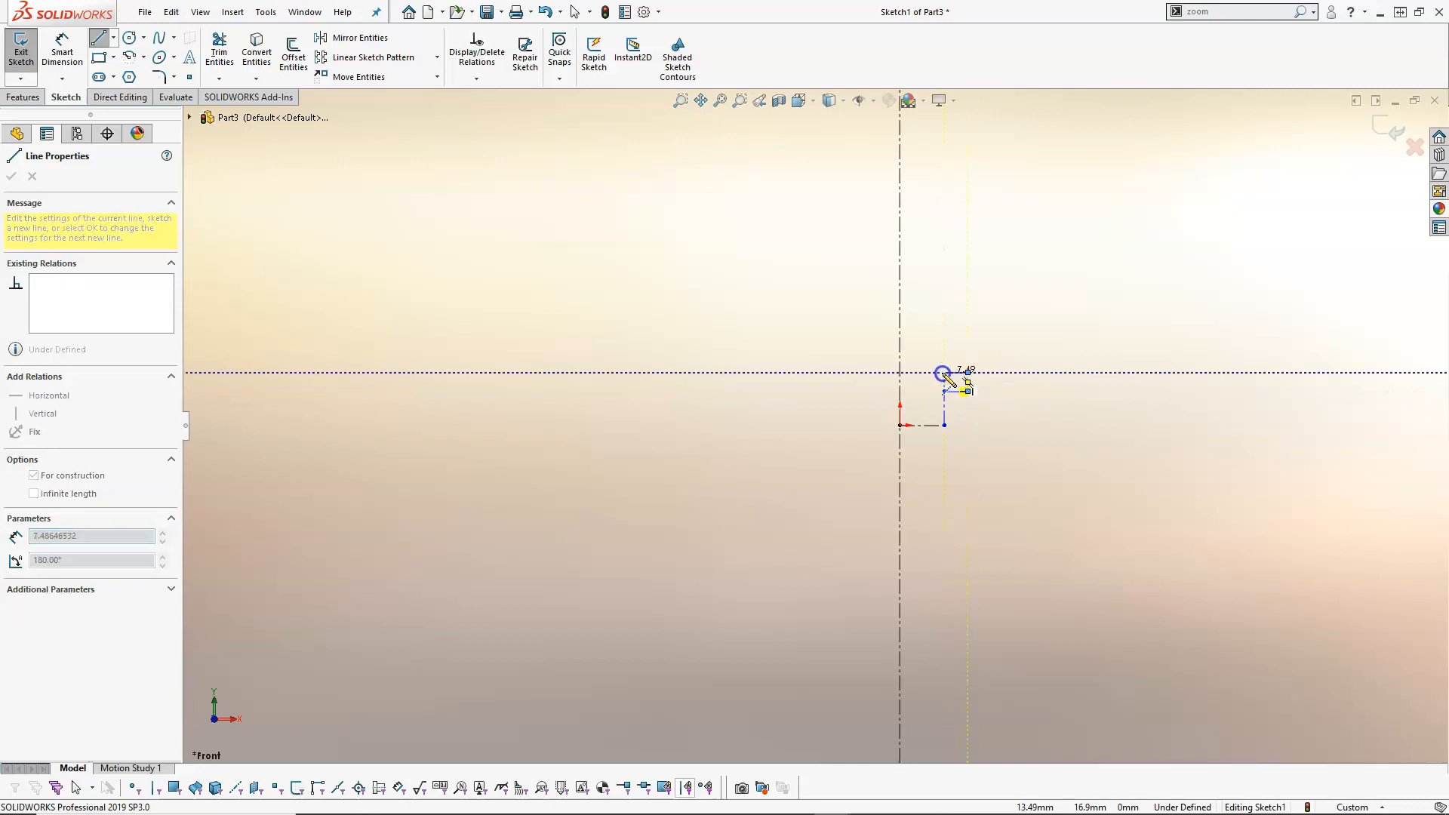
pyautogui.click(944, 372)
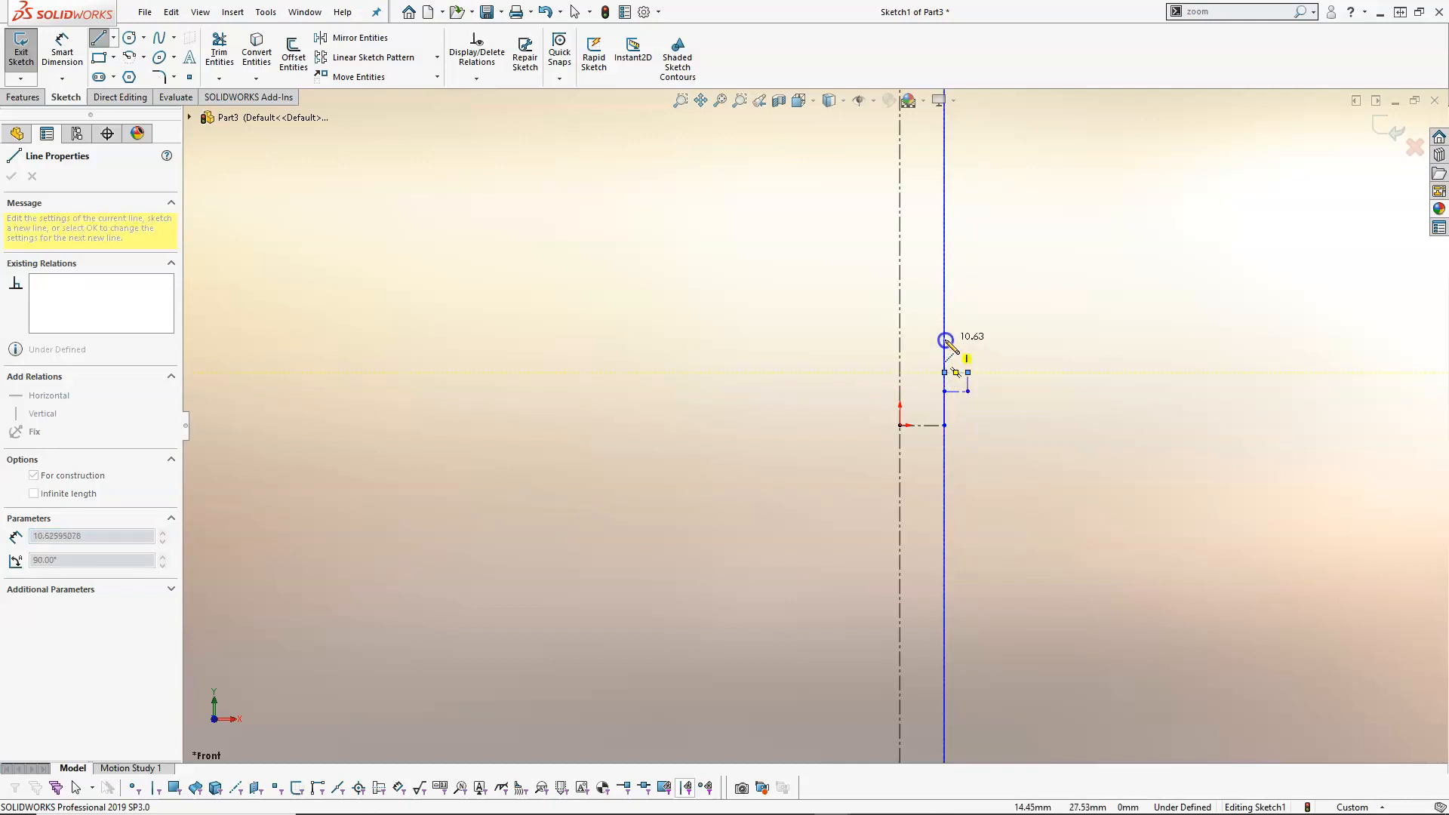
pyautogui.click(944, 339)
pyautogui.doubleClick(899, 339)
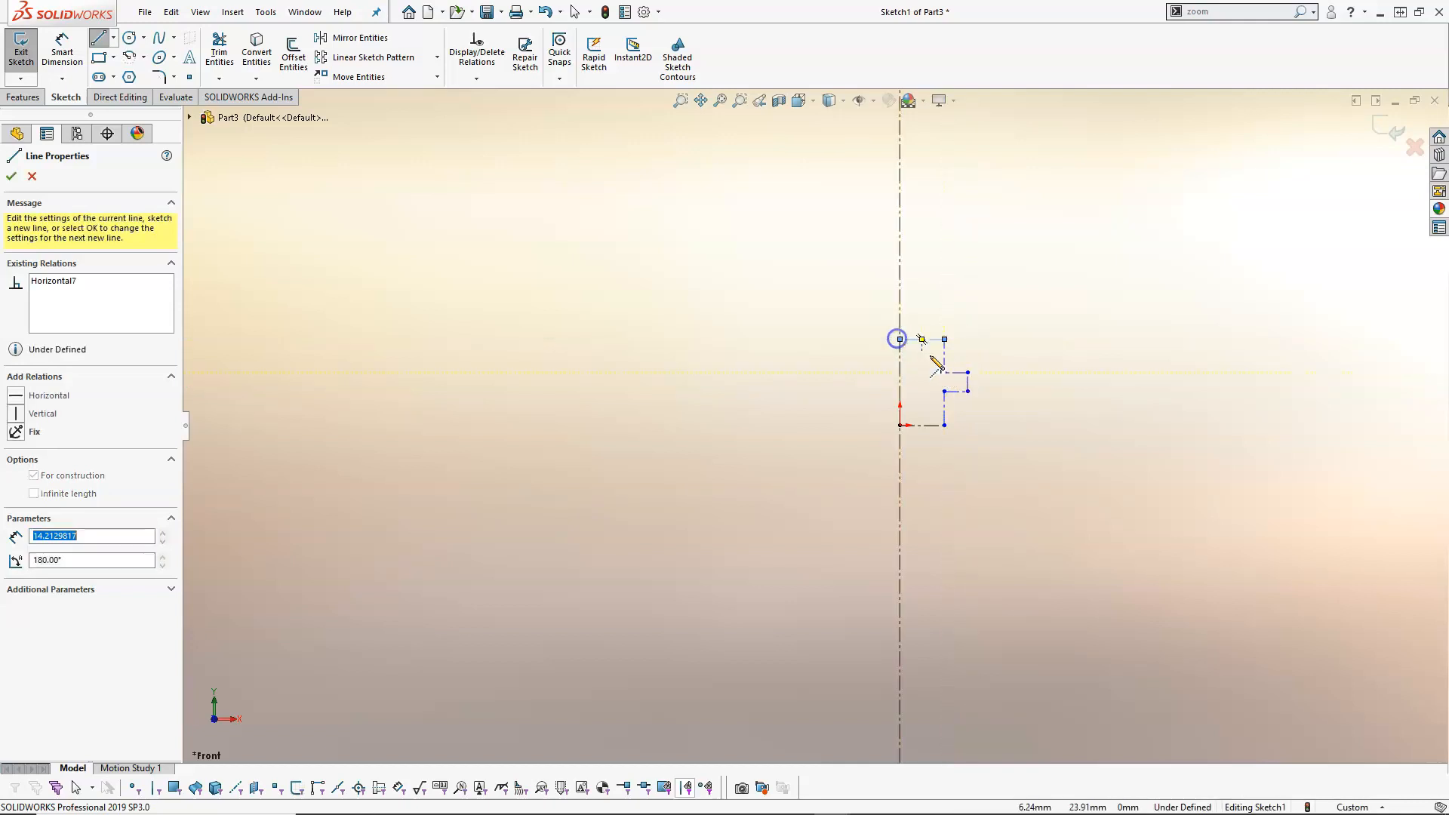
pyautogui.rightClick(1010, 371)
pyautogui.click(1050, 378)
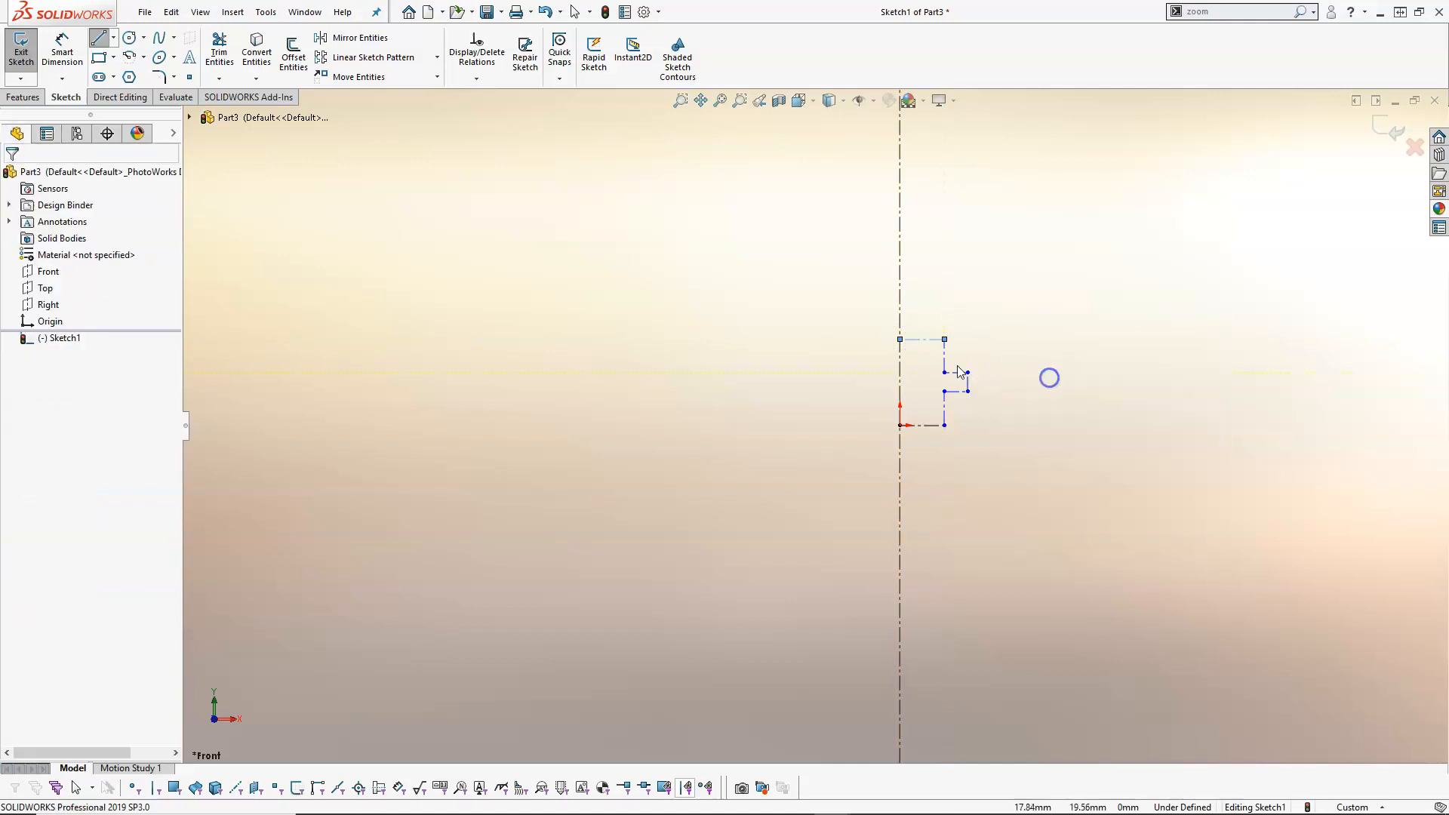
# - Convert the seven stepped profile lines from construction to solid geometry, excluding the vertical centerline from the selection
pyautogui.scroll(-2, 960, 367)
pyautogui.scroll(-3, 954, 363)
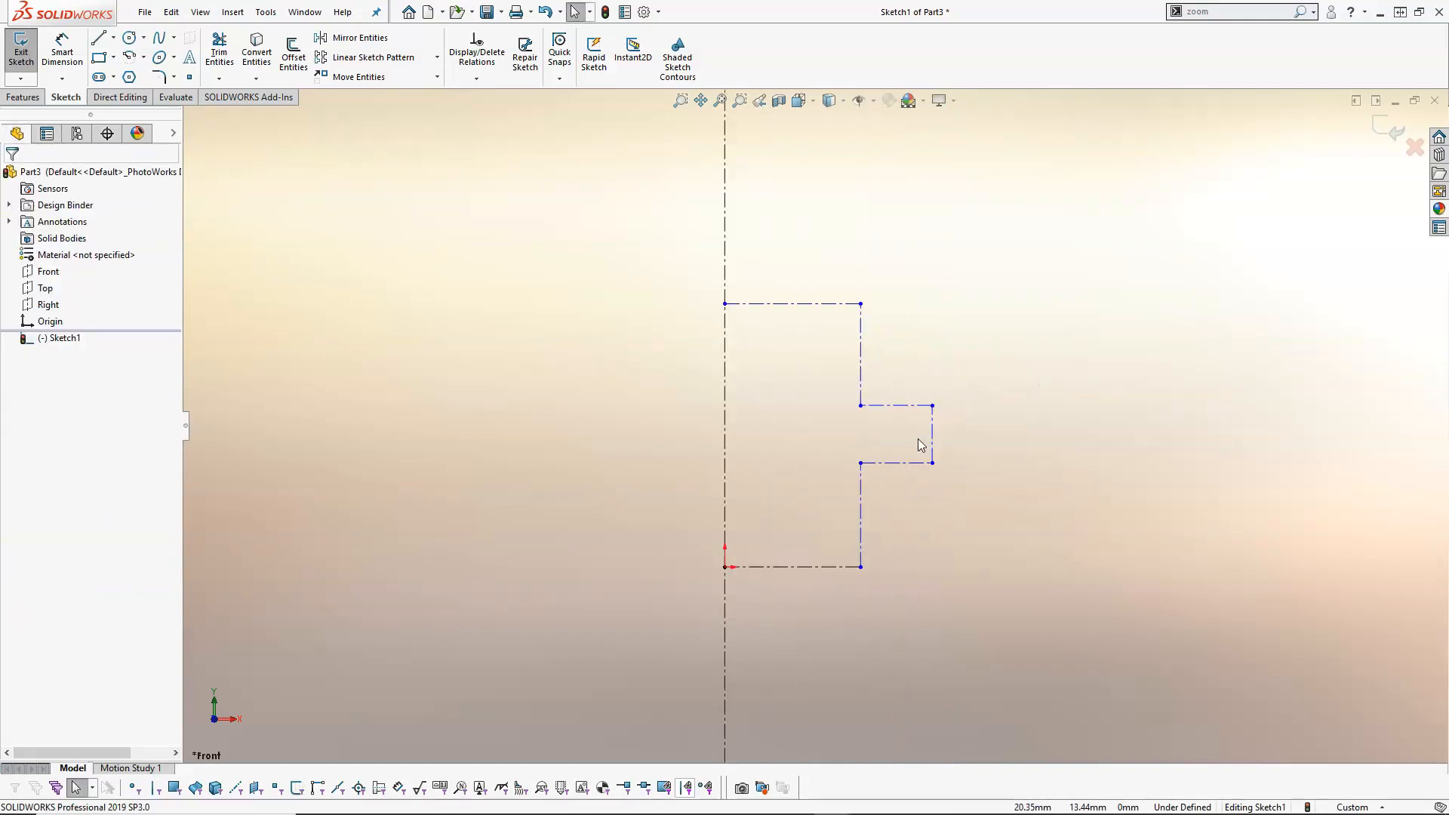
pyautogui.moveTo(685, 277); pyautogui.dragTo(708, 298)
pyautogui.moveTo(628, 254)
pyautogui.mouseDown()
pyautogui.moveTo(764, 341)
pyautogui.moveTo(1063, 590)
pyautogui.mouseUp()
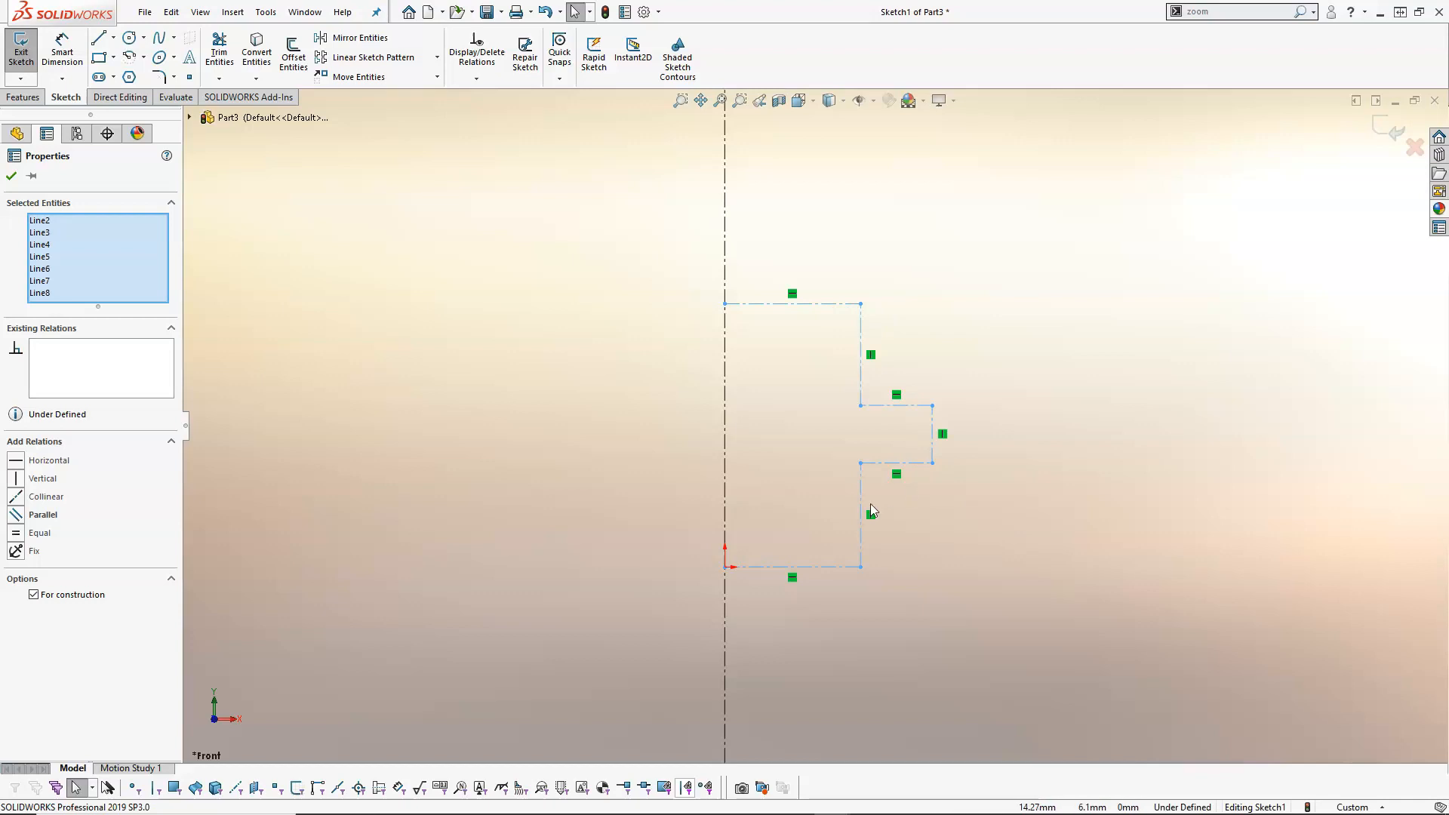
pyautogui.click(1050, 281)
pyautogui.moveTo(1058, 252)
pyautogui.mouseDown()
pyautogui.moveTo(954, 327)
pyautogui.moveTo(763, 523)
pyautogui.moveTo(635, 607)
pyautogui.mouseUp()
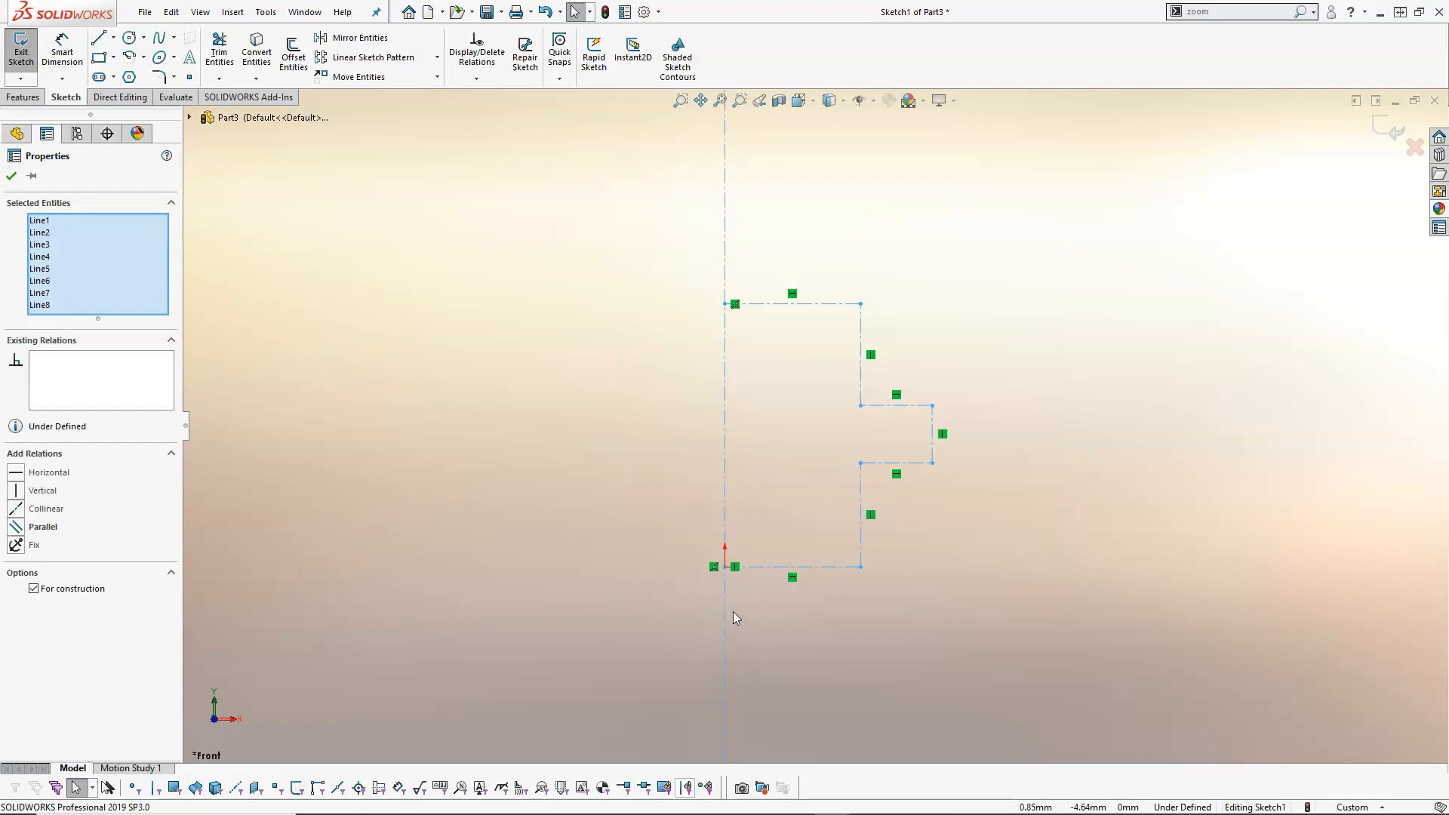
pyautogui.click(628, 324)
pyautogui.moveTo(617, 214)
pyautogui.mouseDown()
pyautogui.moveTo(834, 581)
pyautogui.moveTo(957, 614)
pyautogui.mouseUp()
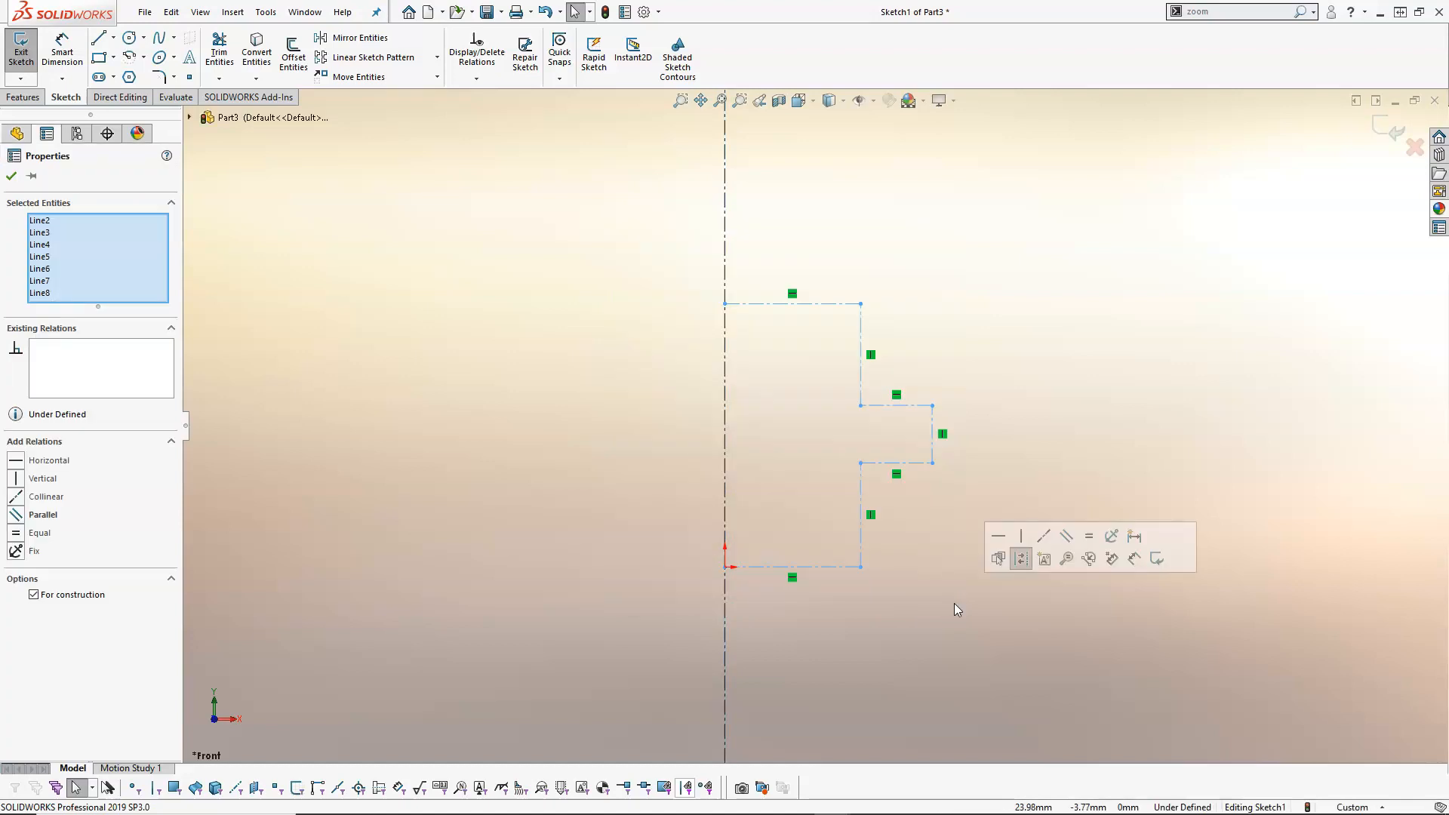
pyautogui.click(1022, 559)
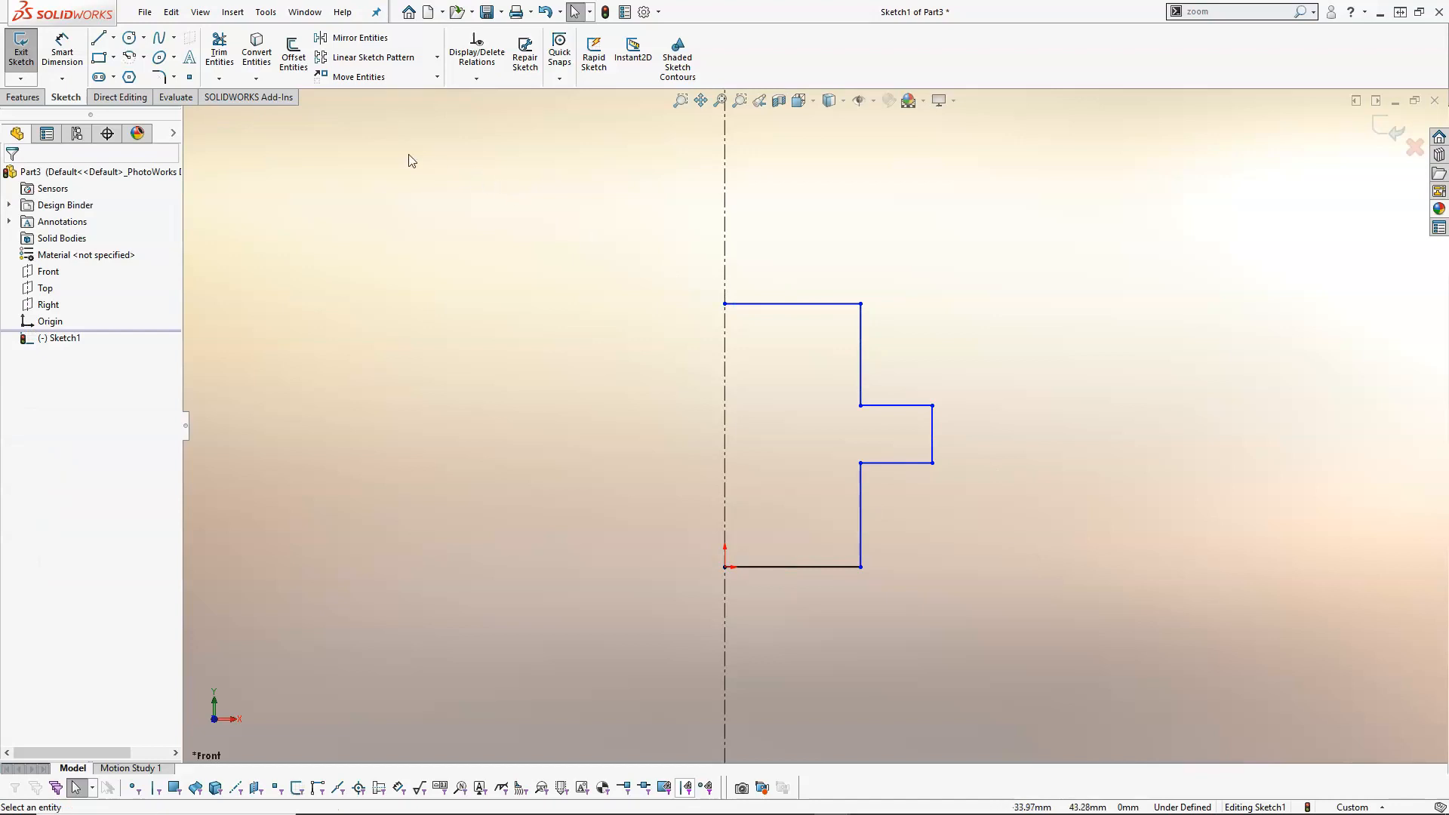
# - Close the stepped profile with a solid vertical line along the centerline from its upper endpoint down to the origin
pyautogui.click(100, 39)
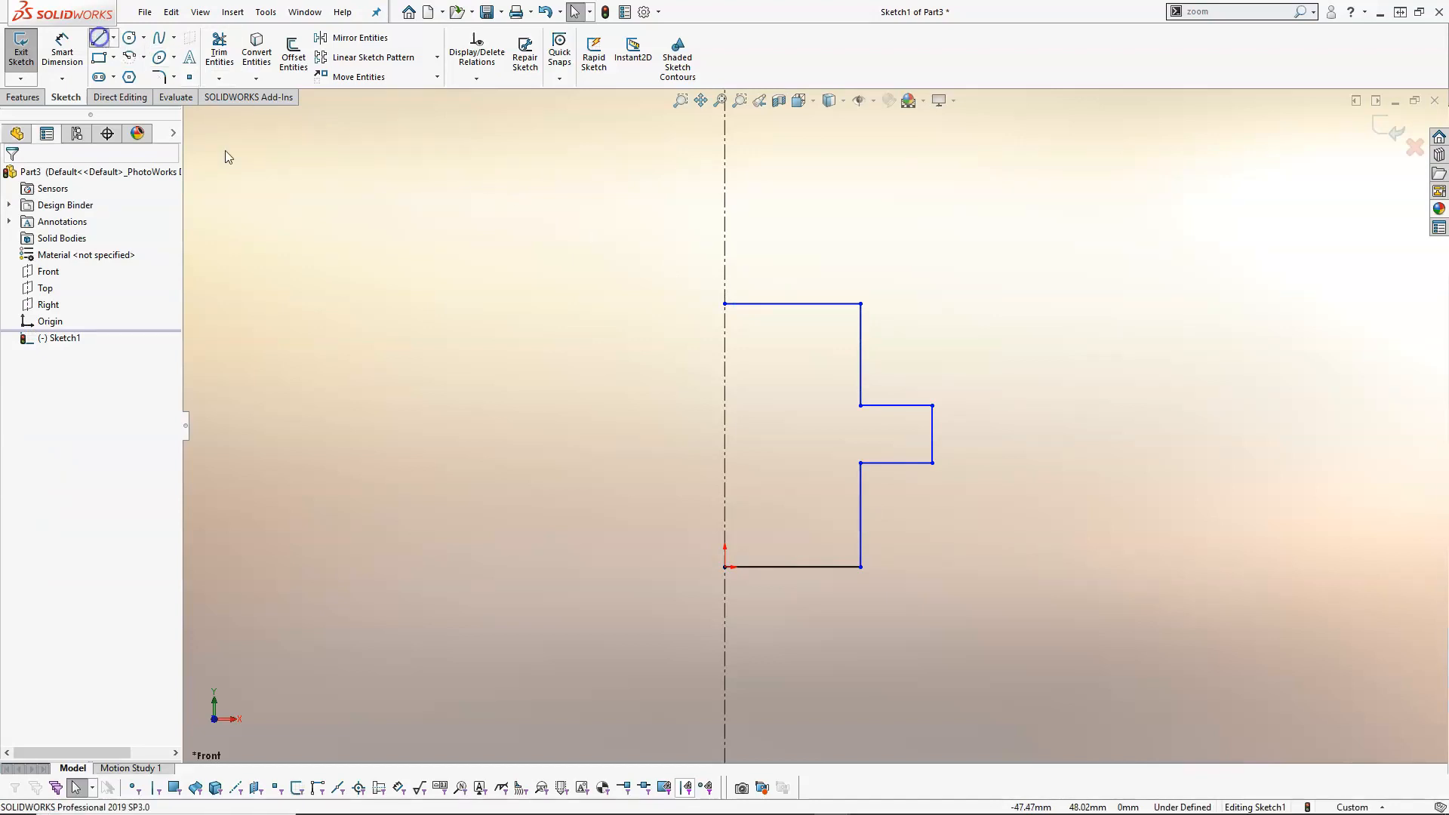
pyautogui.click(725, 303)
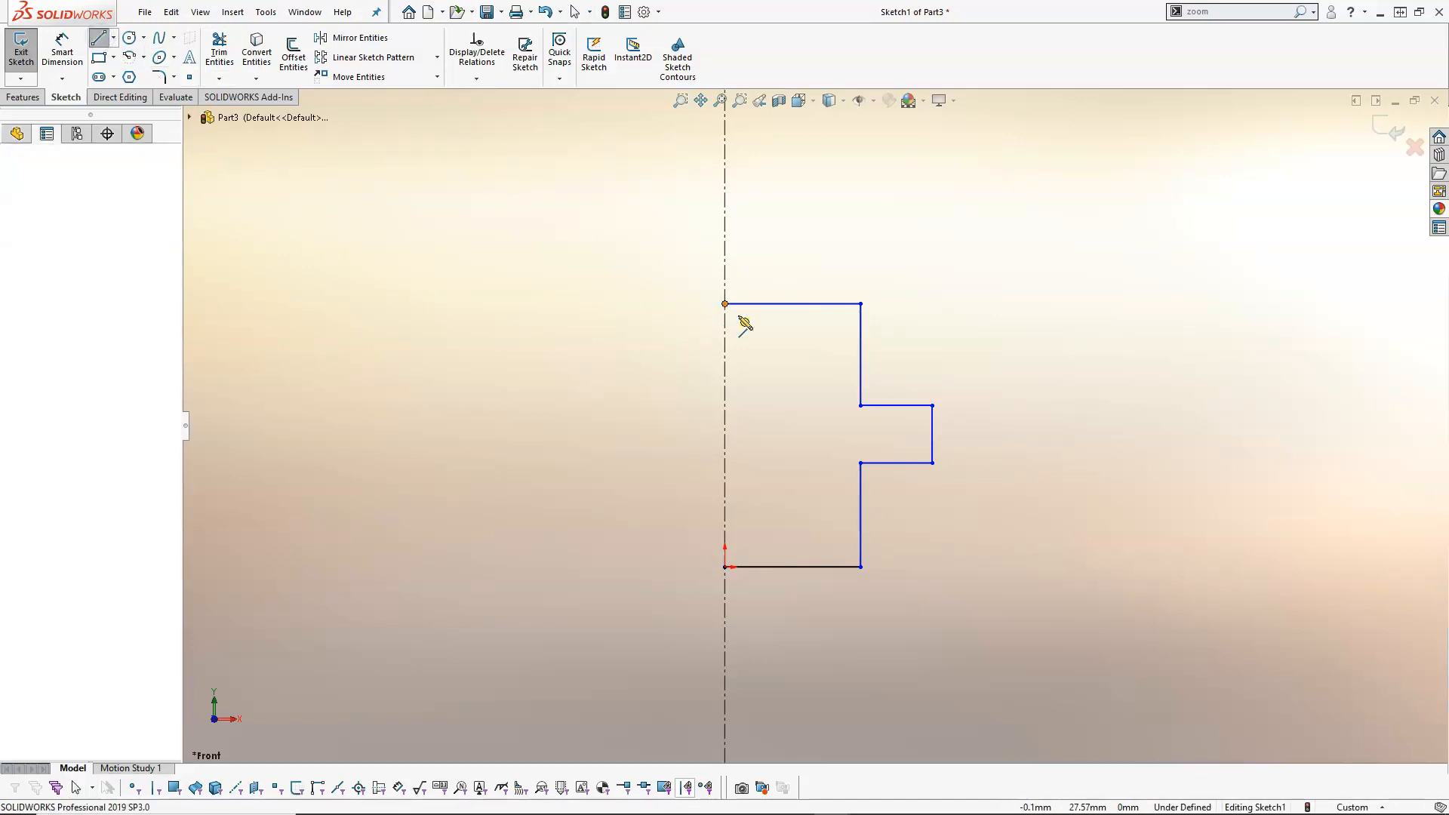
pyautogui.click(725, 566)
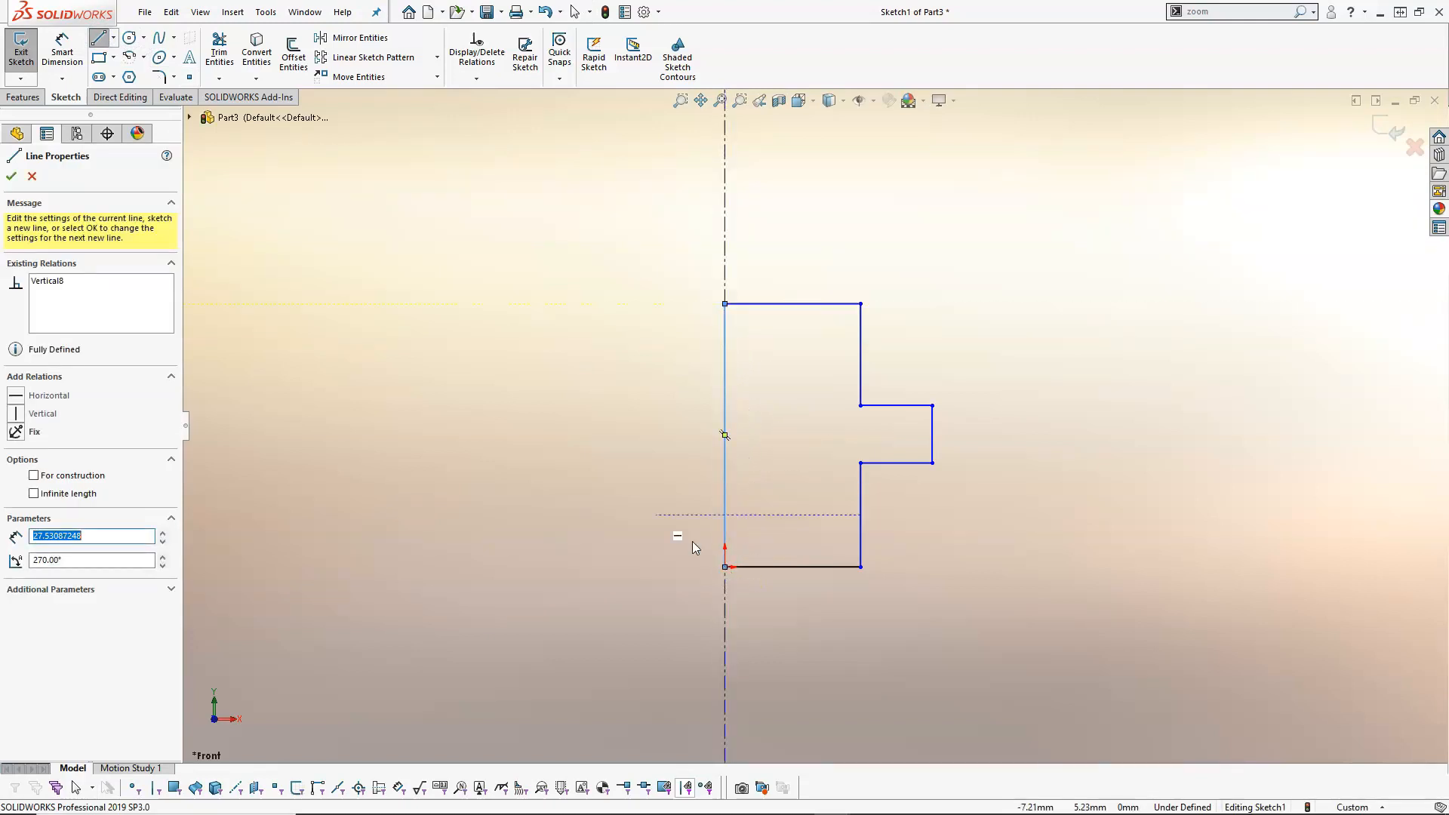
pyautogui.rightClick(579, 381)
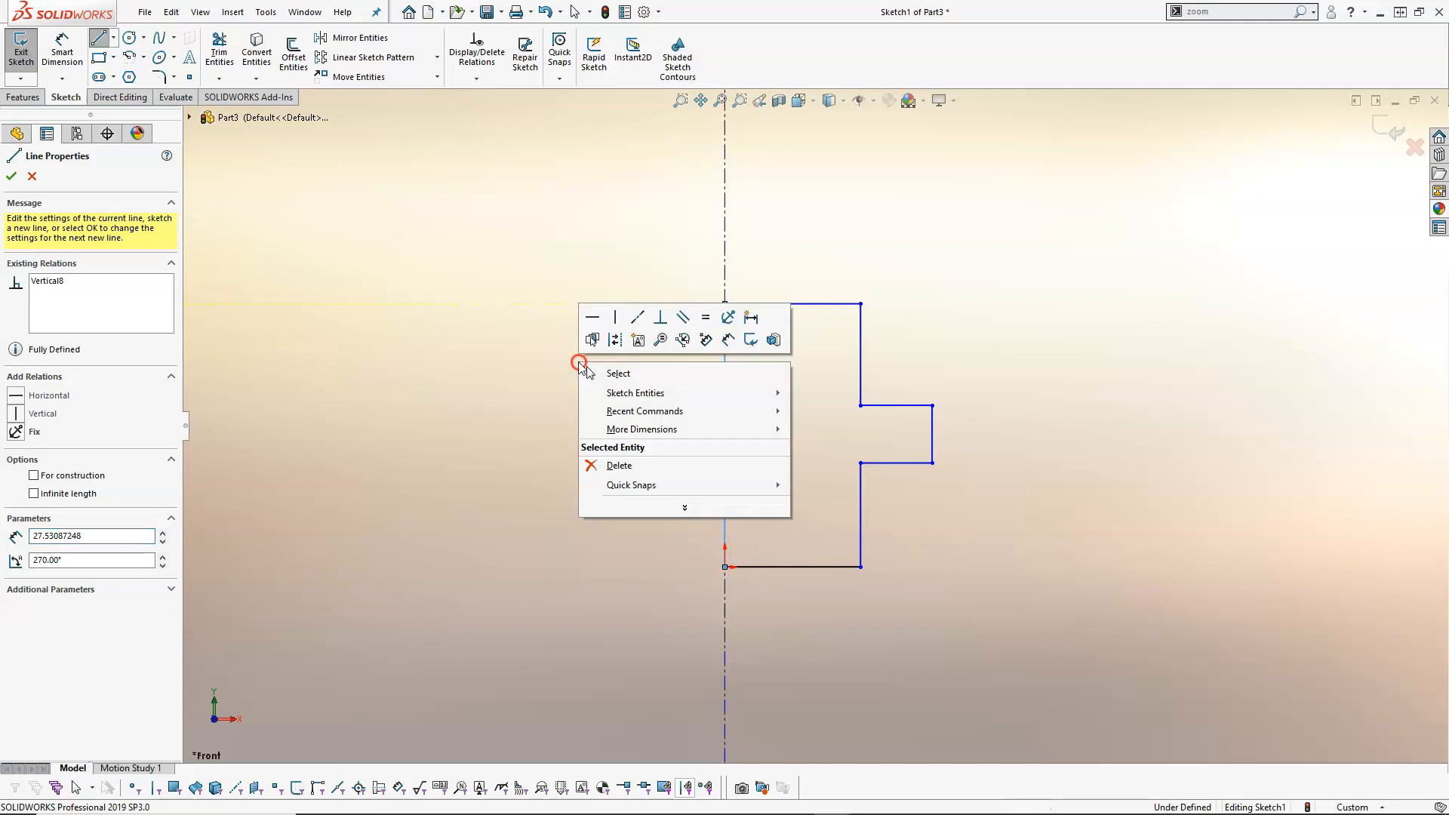
pyautogui.click(638, 369)
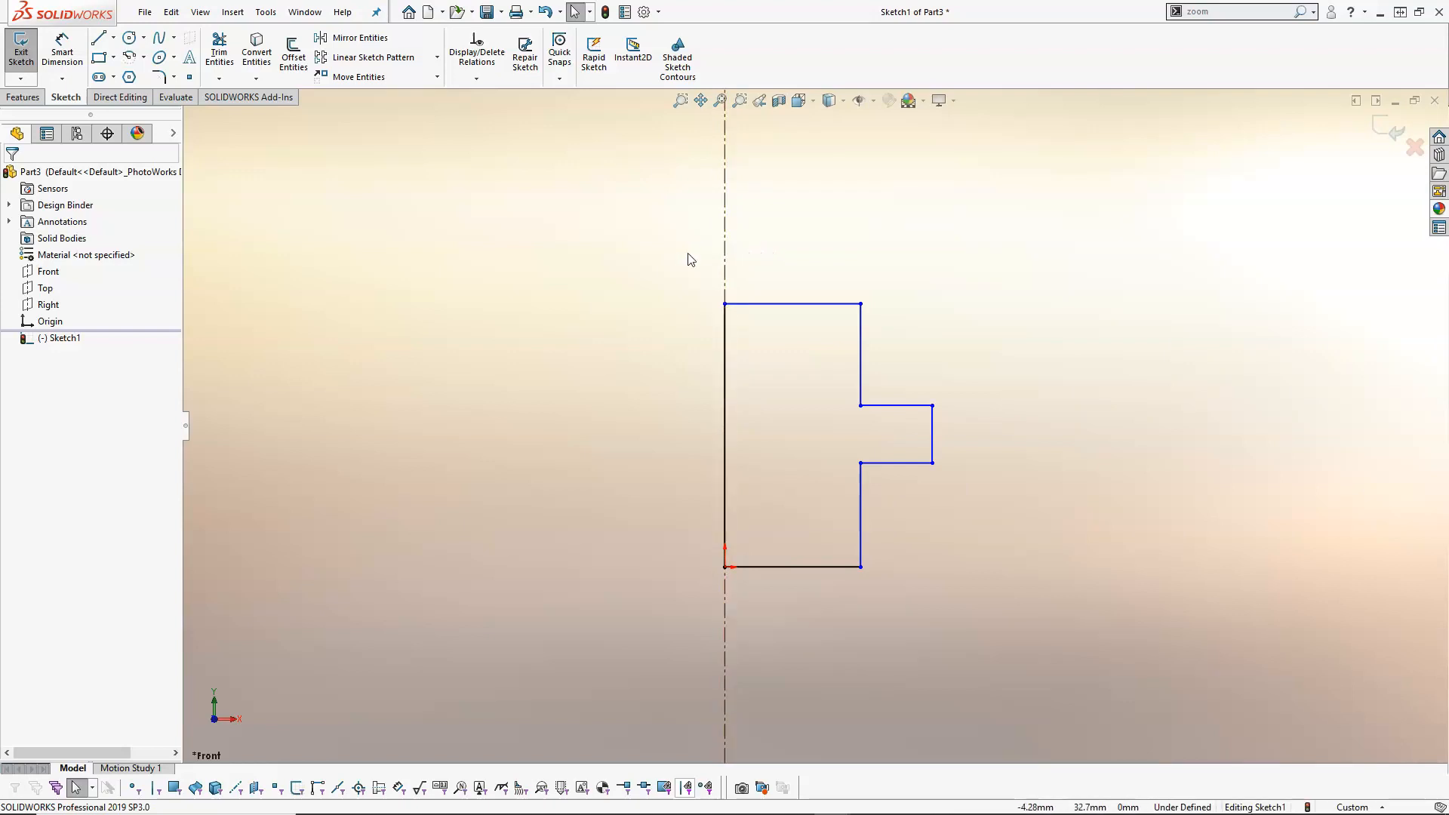
pyautogui.click(726, 367)
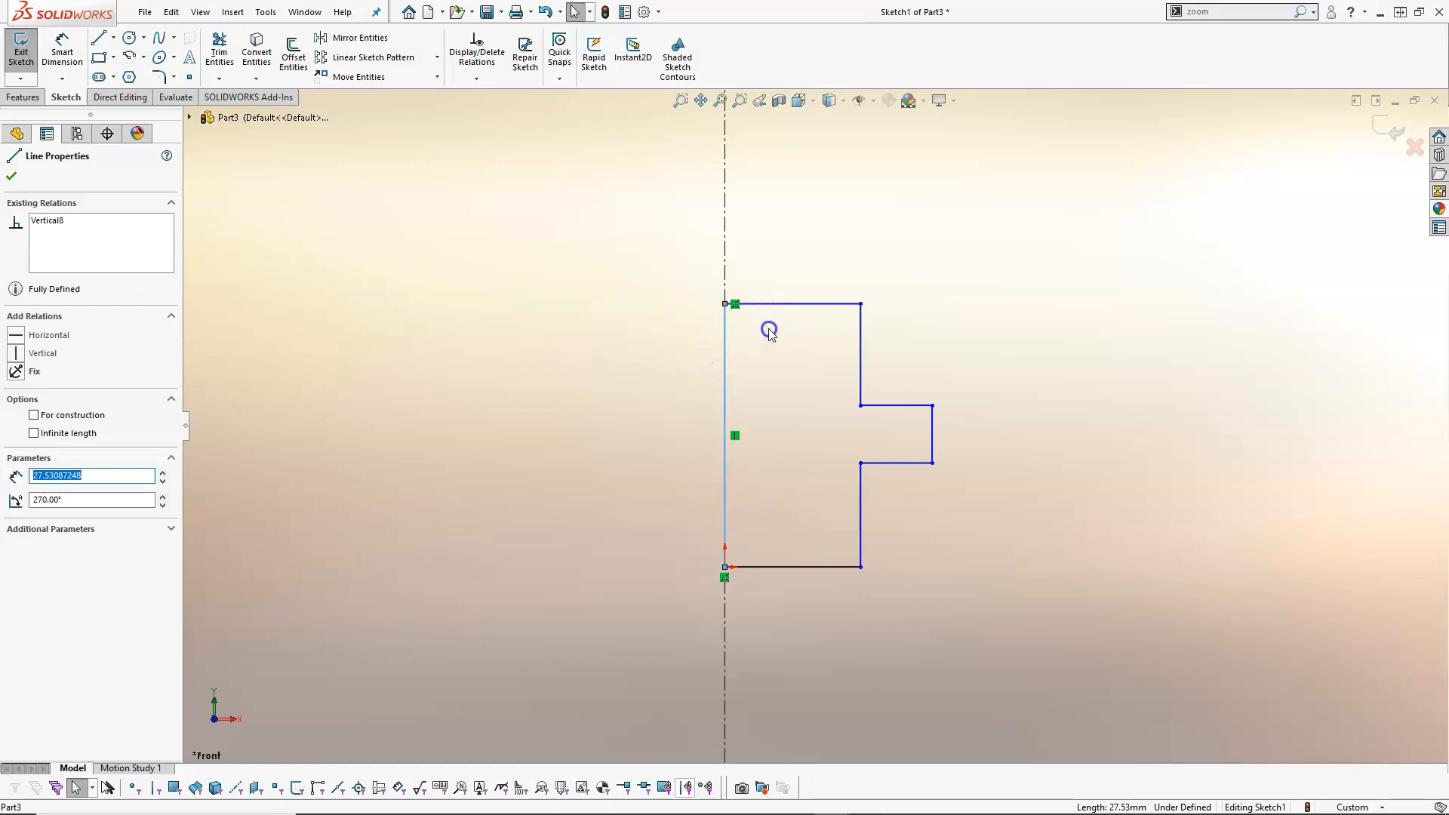
pyautogui.click(775, 305)
pyautogui.click(791, 567)
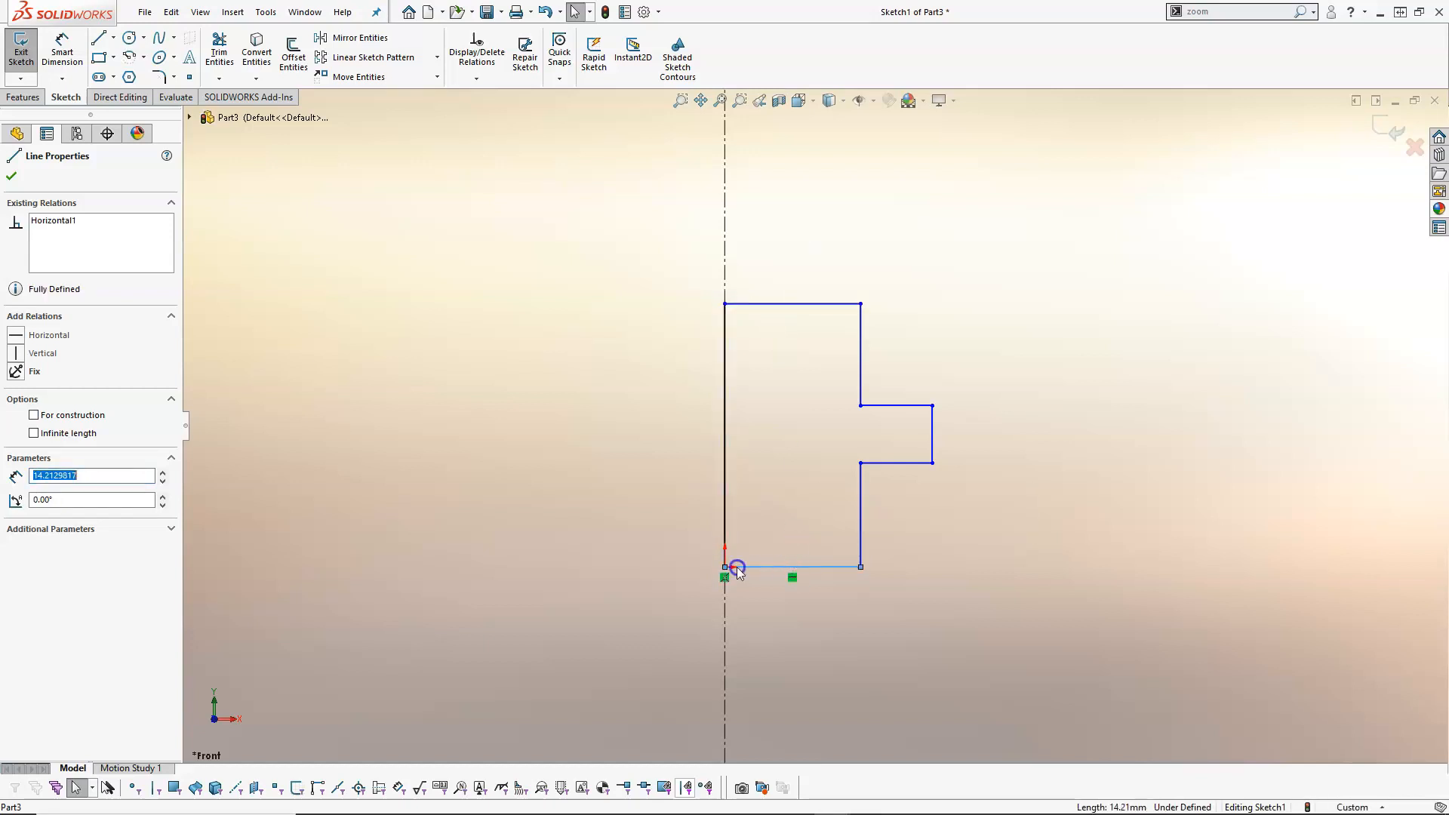
pyautogui.click(977, 491)
pyautogui.click(862, 509)
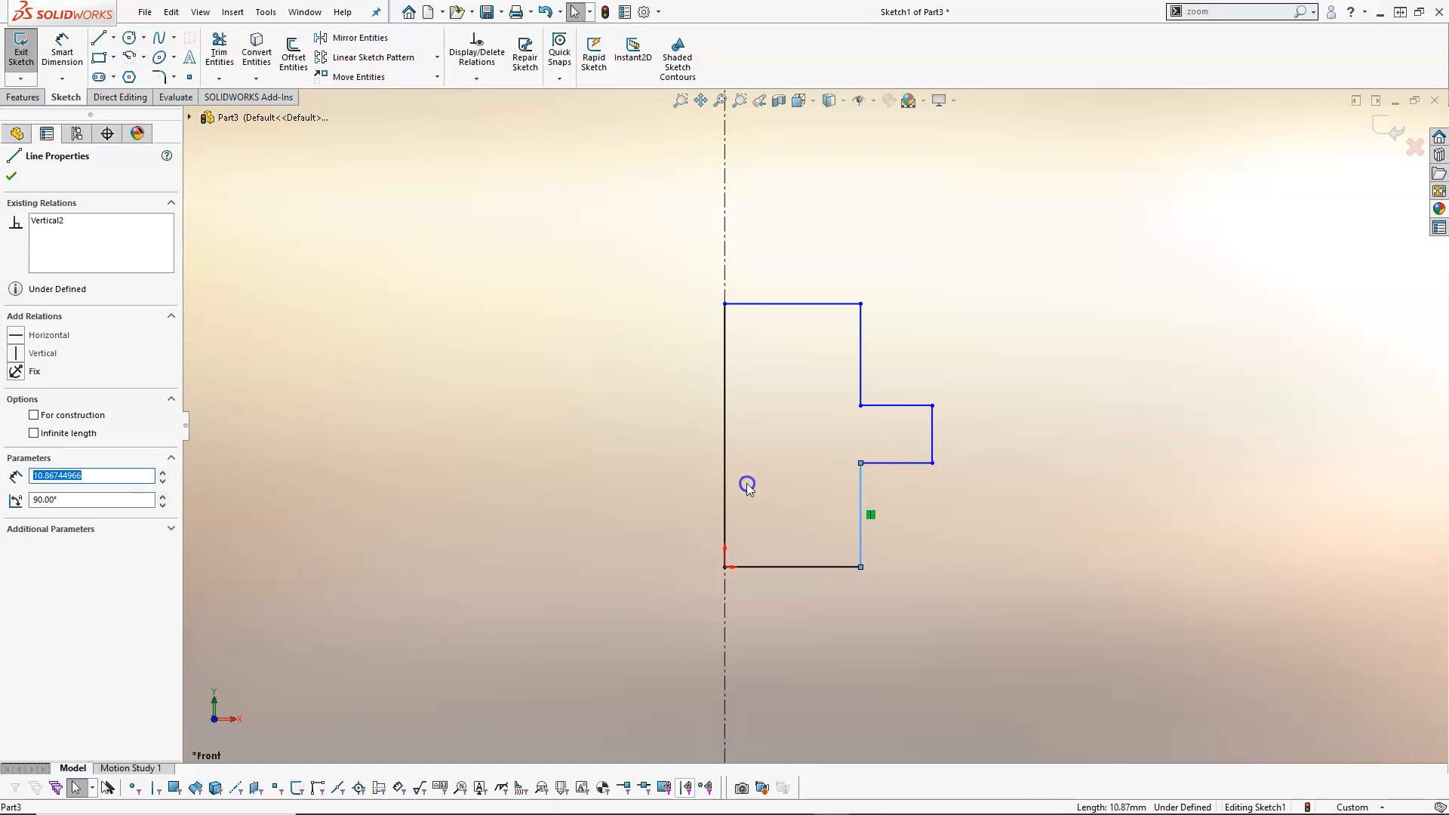
pyautogui.click(922, 527)
# - Dimension the profile's full-height vertical line on the centerline and set it to 12 mm
pyautogui.press('f')
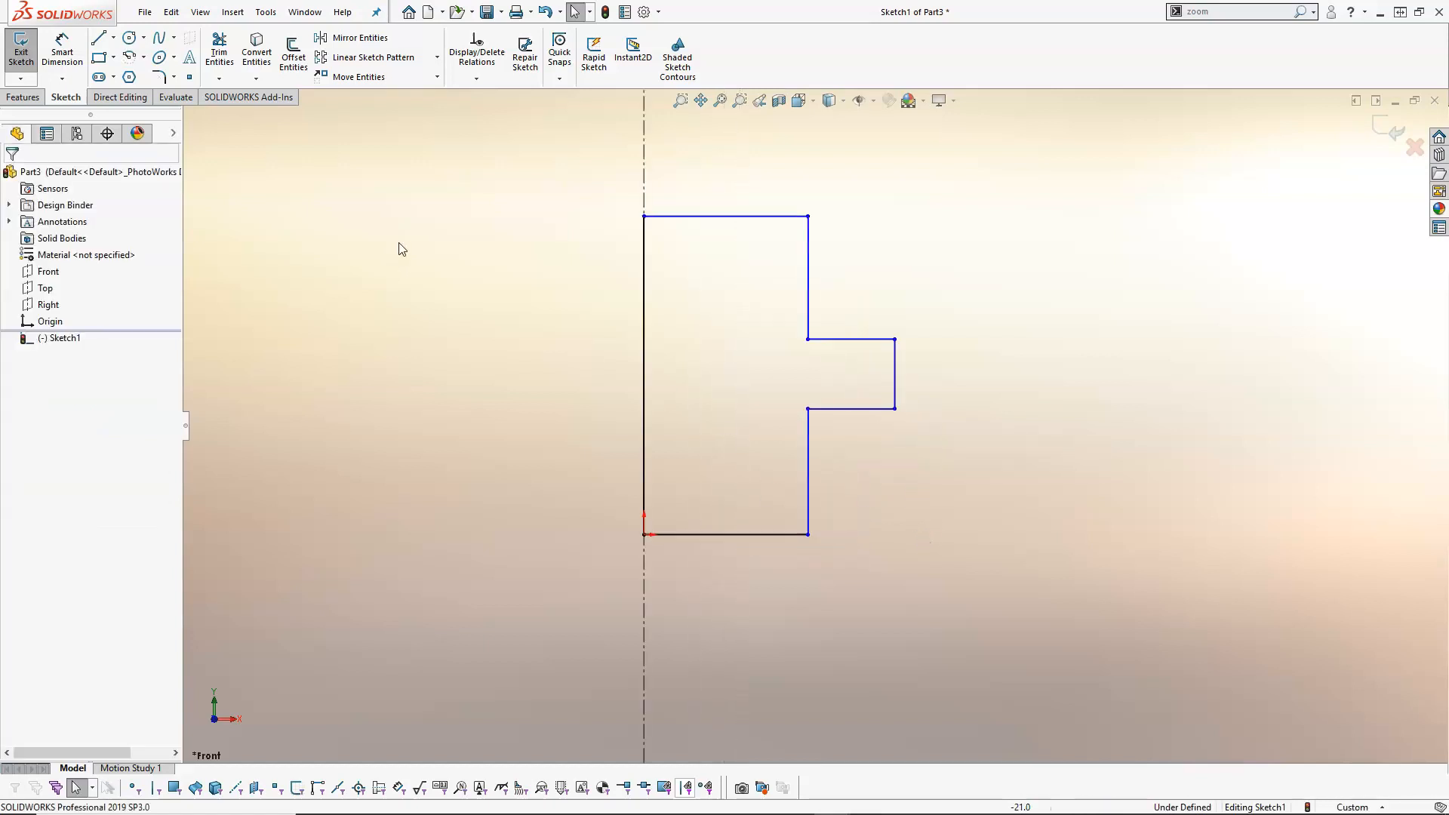
pyautogui.click(63, 54)
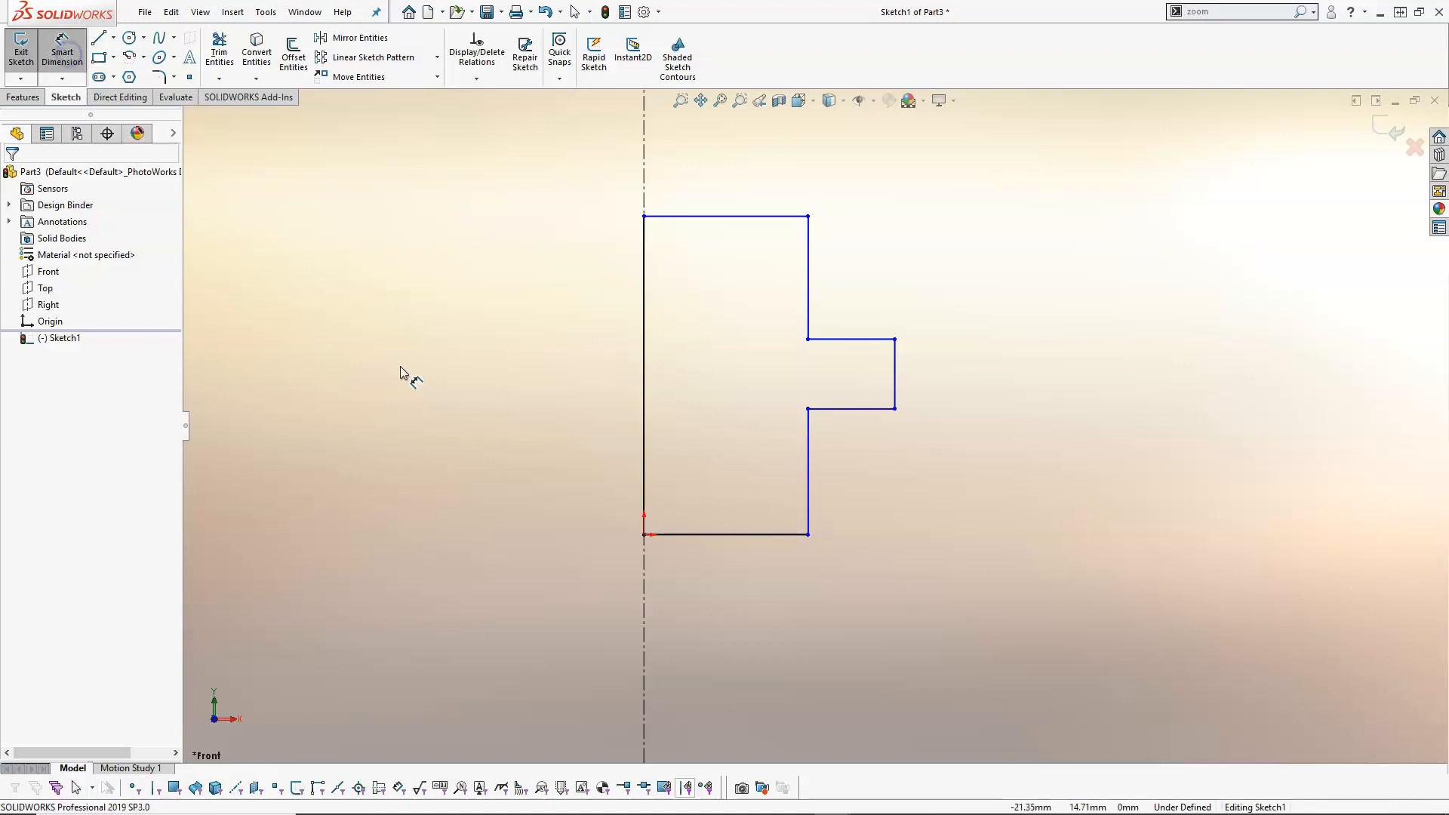
pyautogui.click(644, 407)
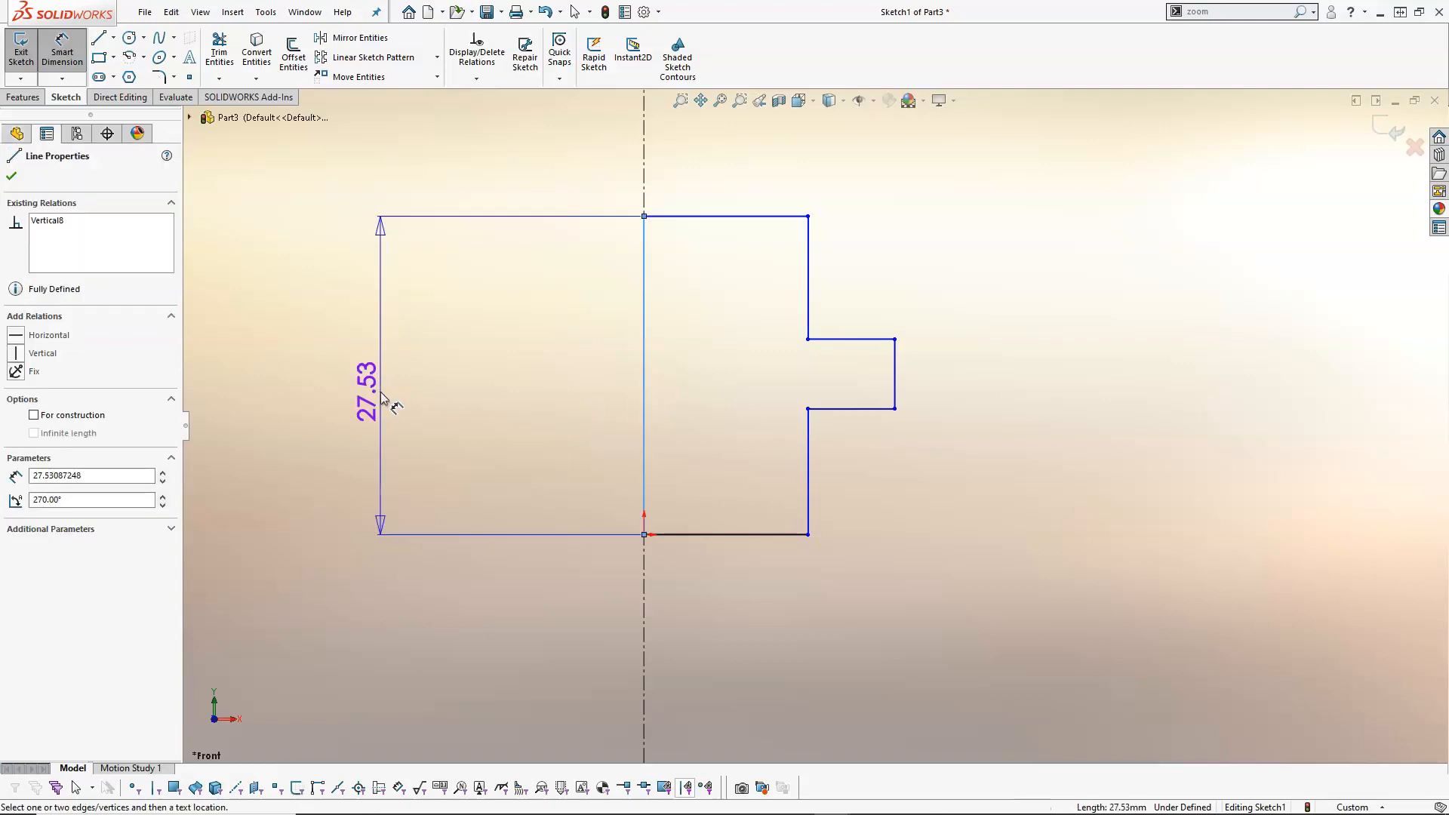
pyautogui.click(381, 397)
pyautogui.write('12')
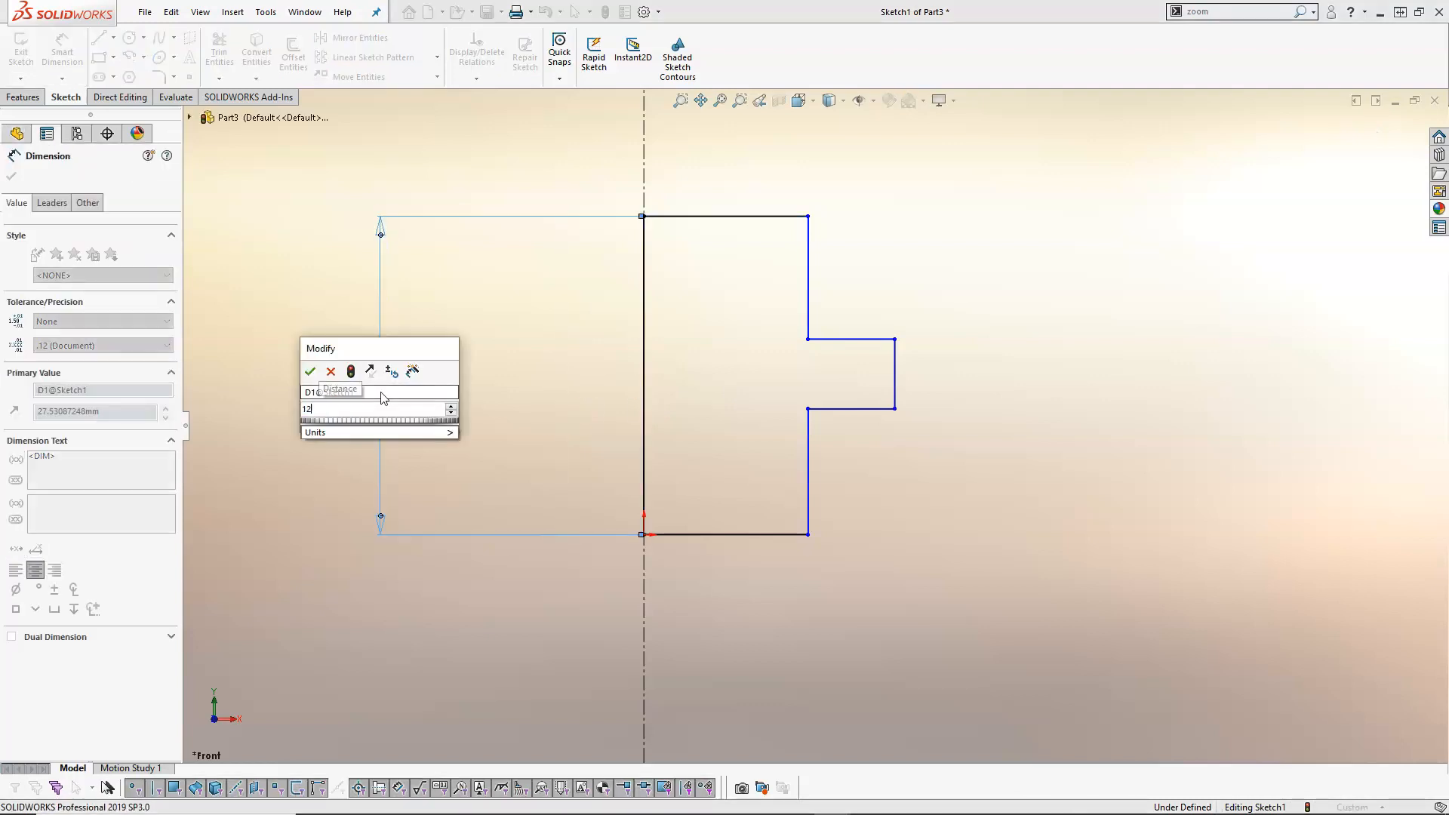
pyautogui.press('Return')
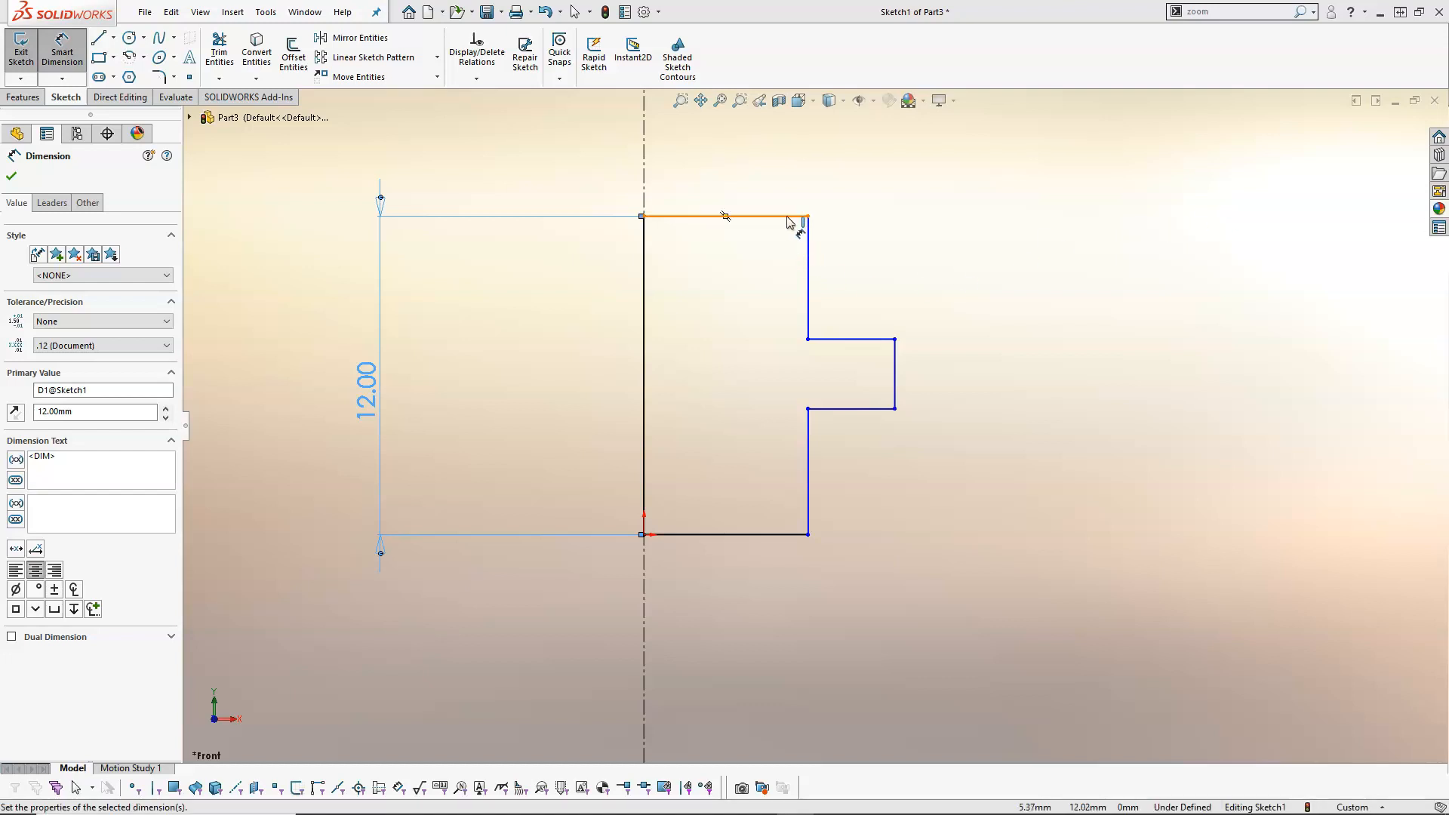
# - Dimension the outer vertical lines below and above the flange at 5 mm each
pyautogui.click(809, 497)
pyautogui.click(952, 483)
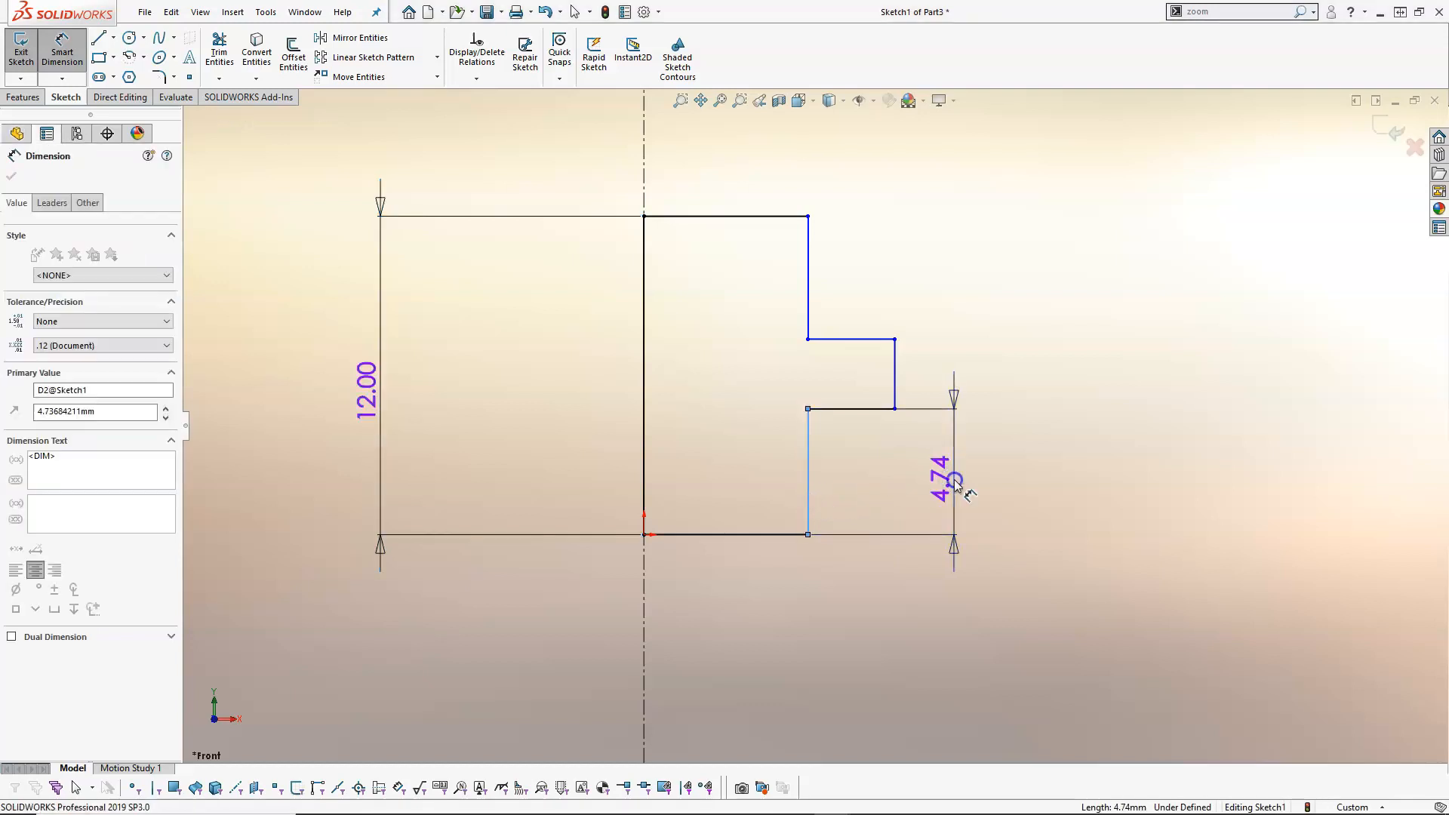
pyautogui.write('5.')
pyautogui.press('Return')
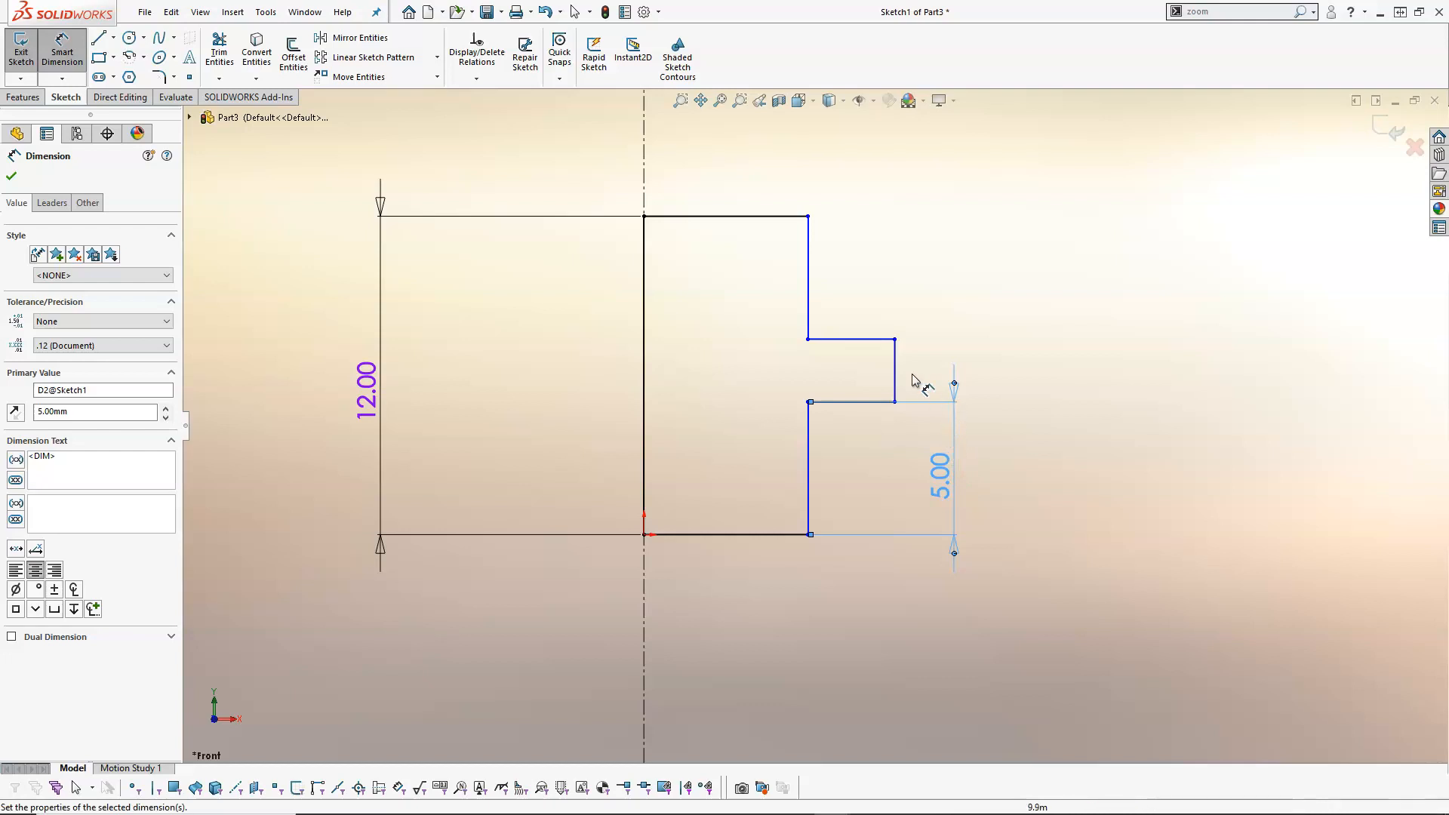
pyautogui.click(809, 290)
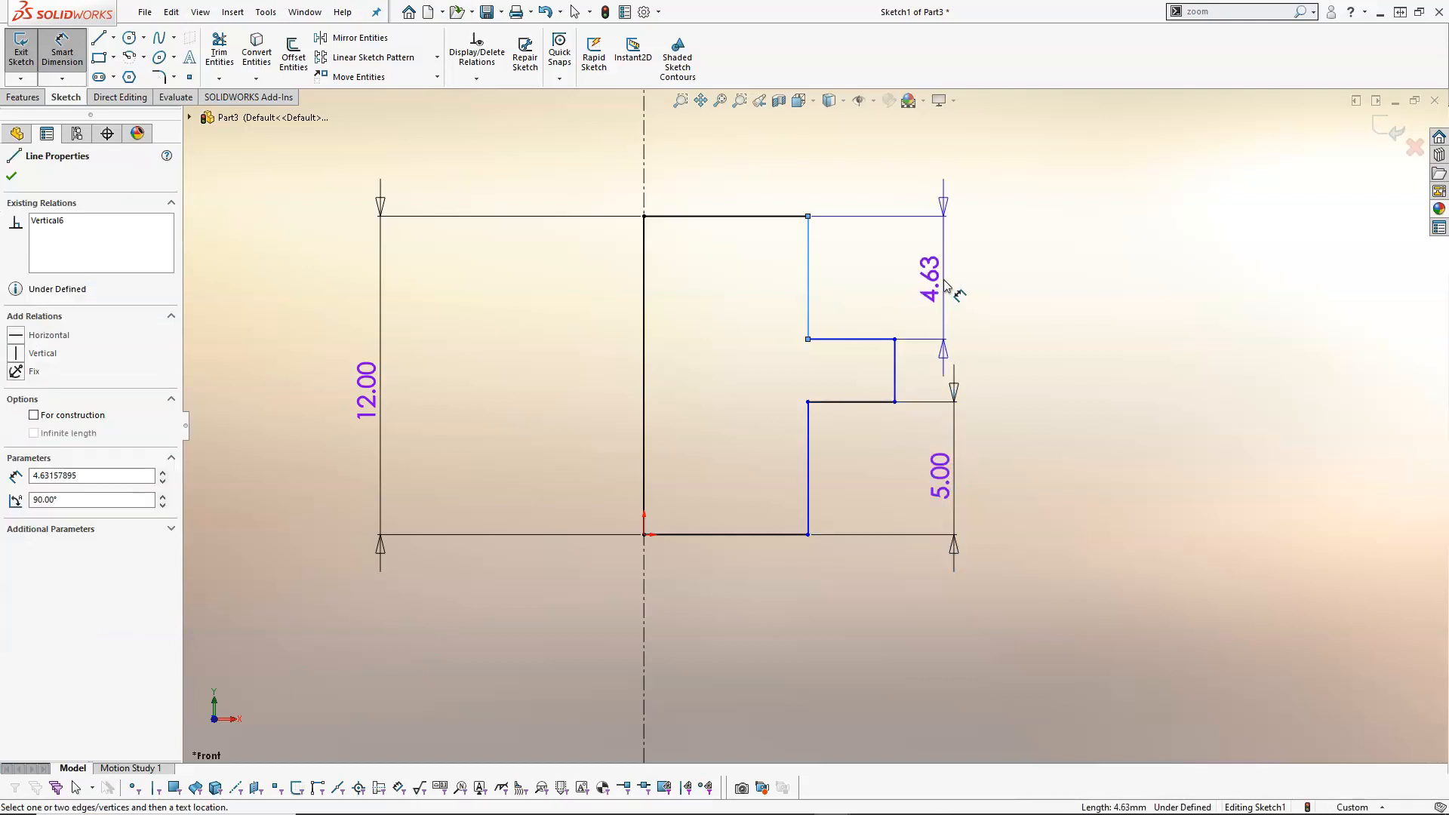
pyautogui.click(943, 280)
pyautogui.write('5')
pyautogui.press('Return')
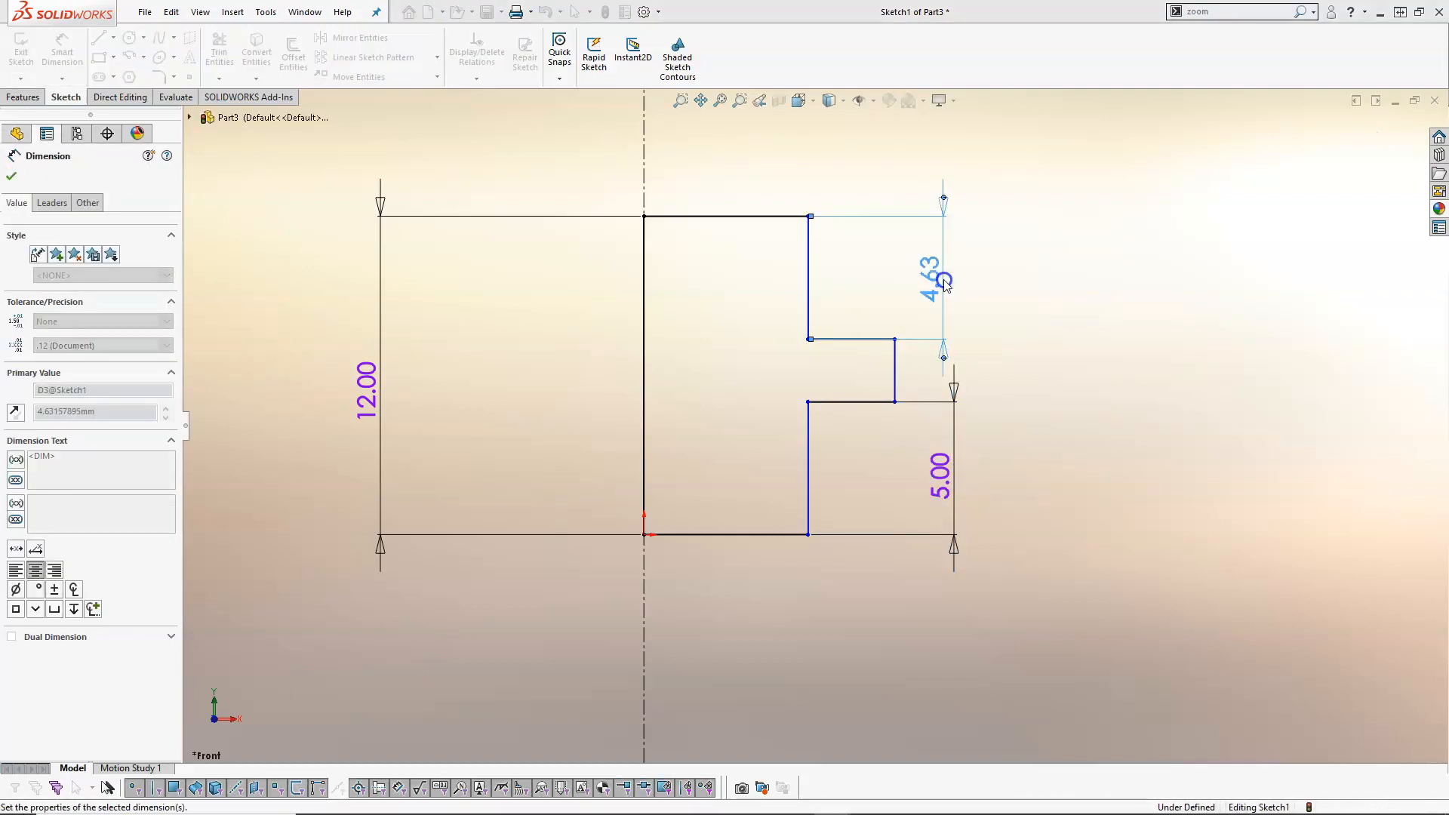
# - Add a diameter dimension of 10 mm between the upper outer vertical line and the centerline, placed above the profile
pyautogui.scroll(2, 898, 316)
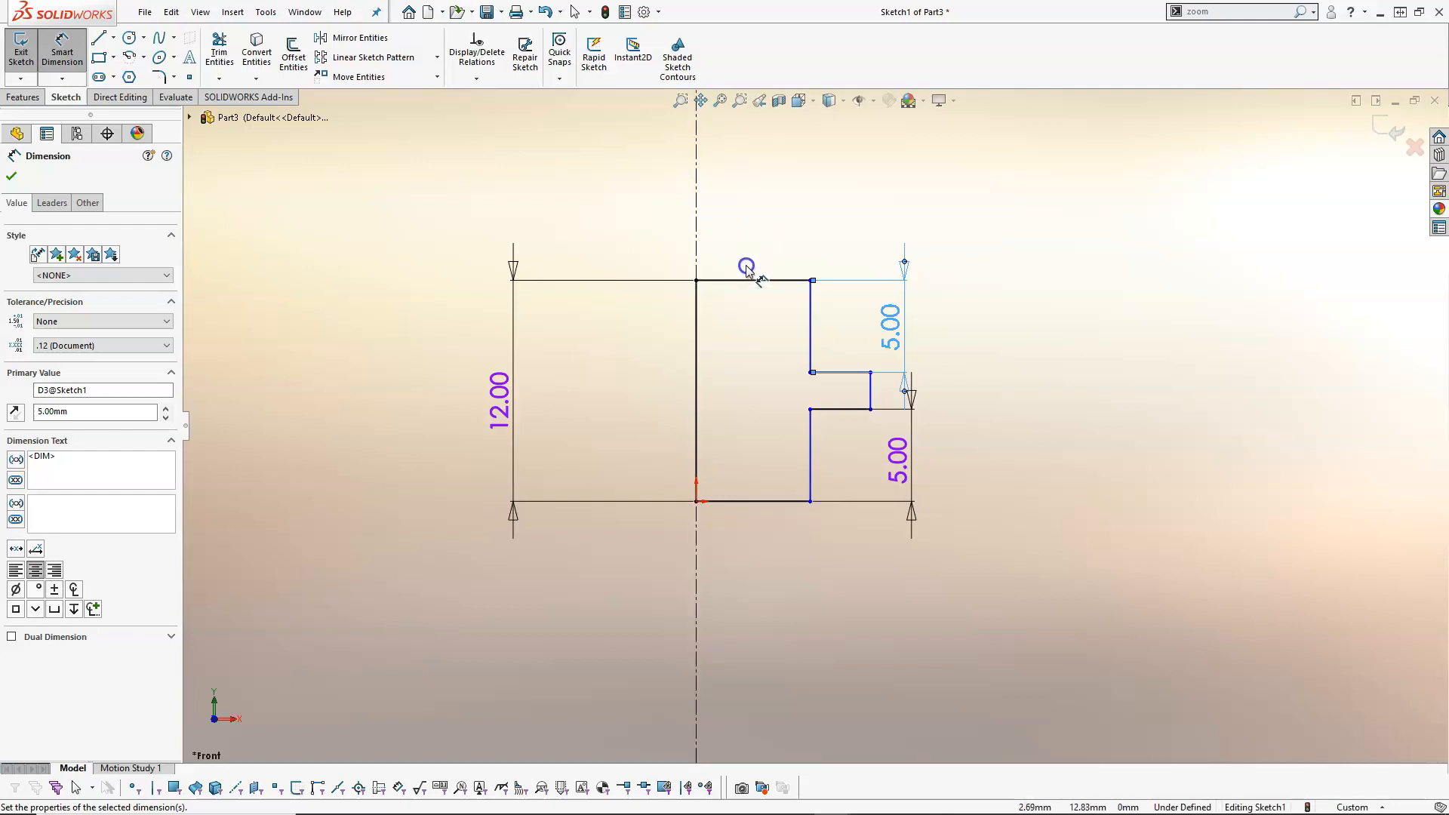
pyautogui.click(695, 208)
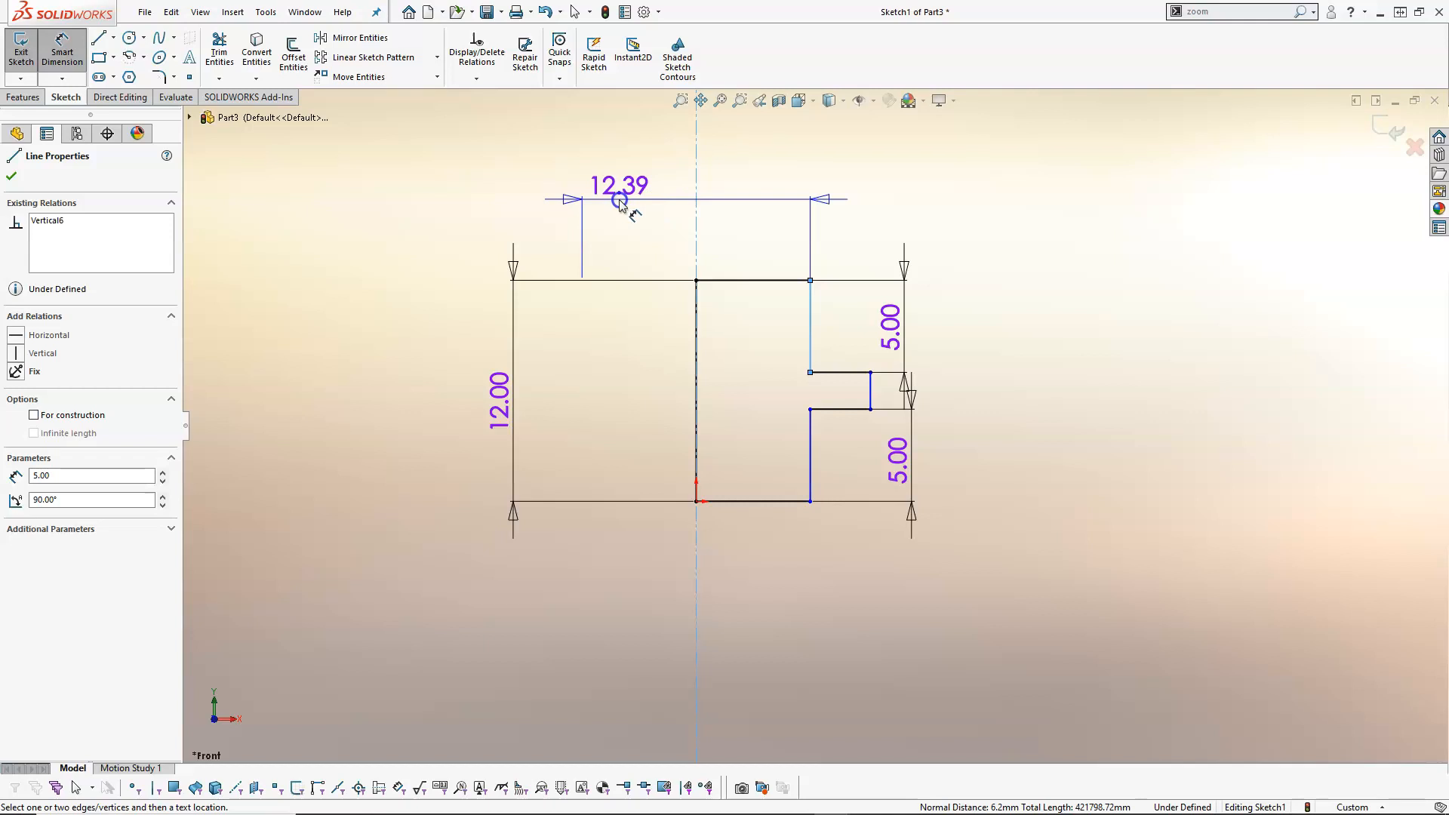
pyautogui.click(619, 202)
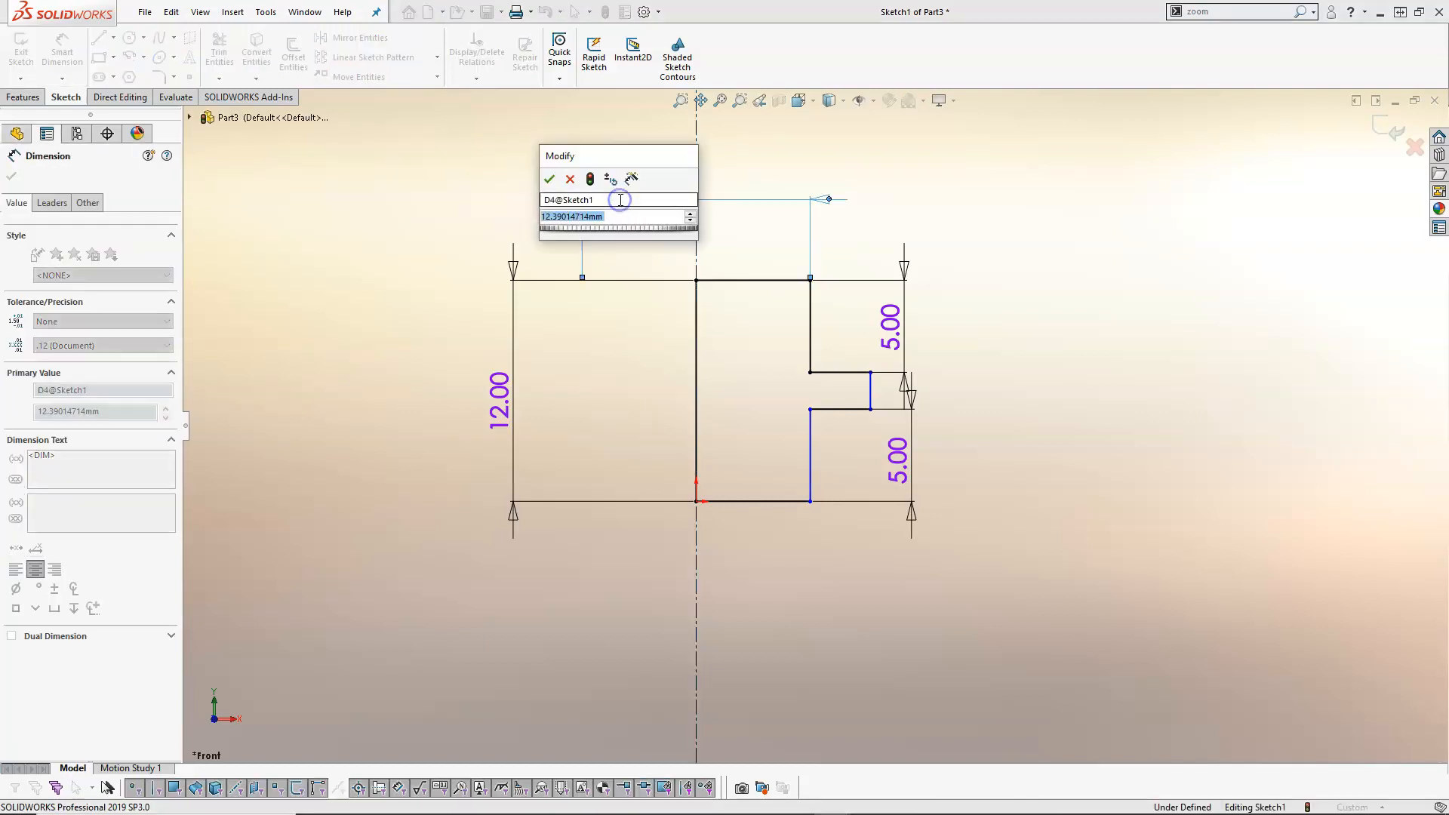
pyautogui.write('10')
pyautogui.press('Return')
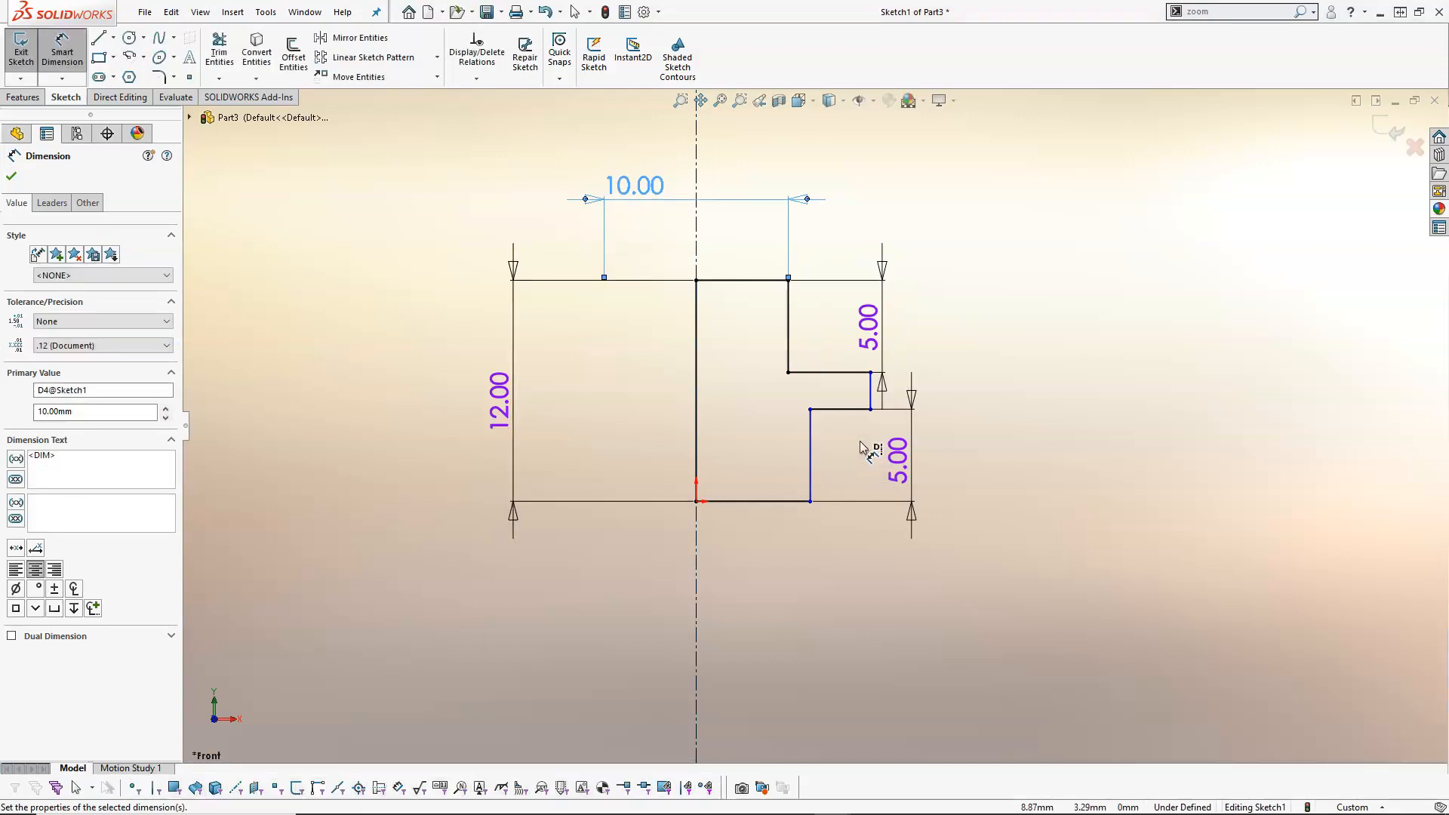
# - Add a 14 mm diameter dimension between the flange's outer edge and the centerline below the profile, and finish dimensioning
pyautogui.click(870, 390)
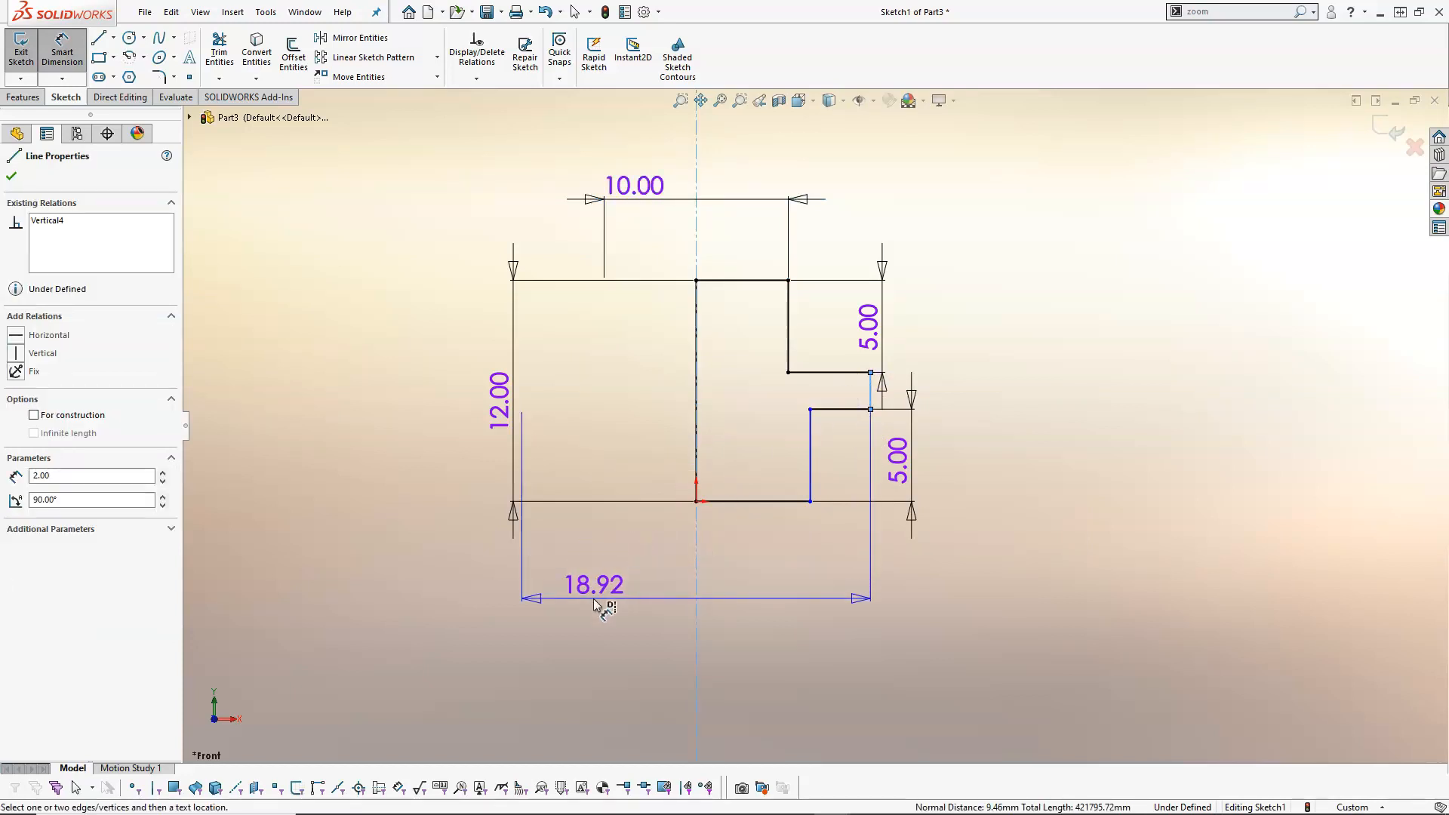
pyautogui.click(618, 590)
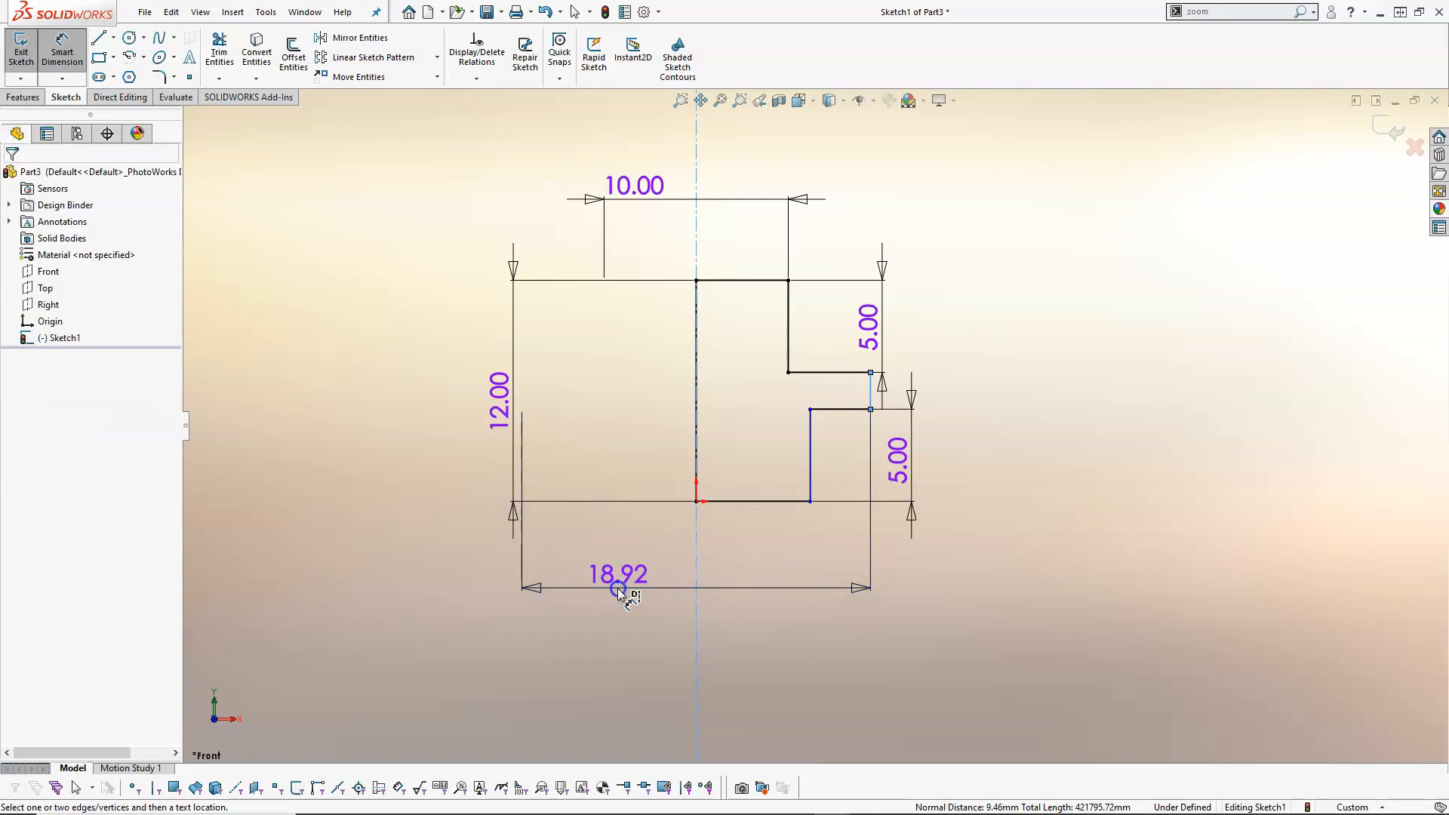
pyautogui.write('14')
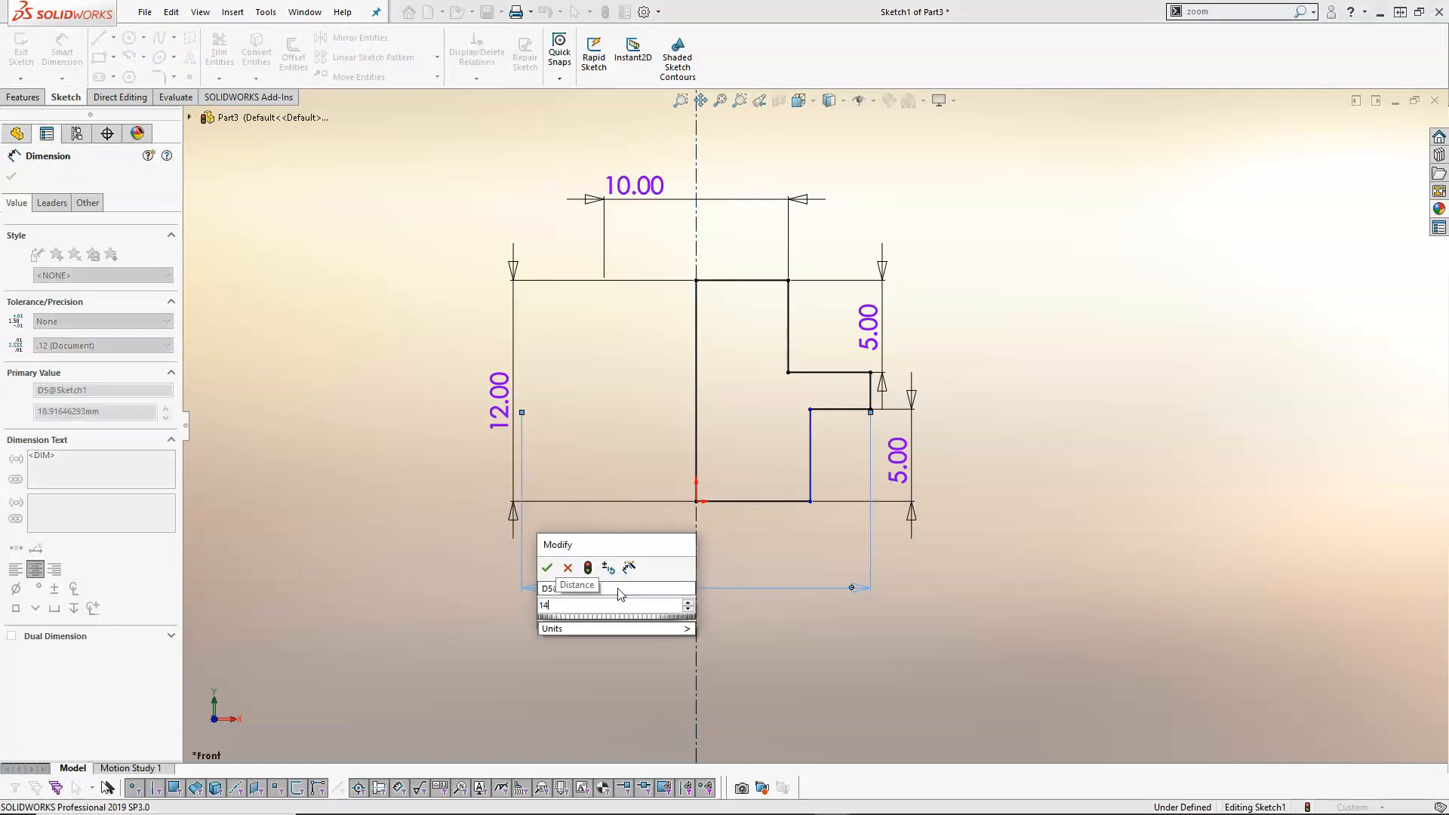
pyautogui.press('Return')
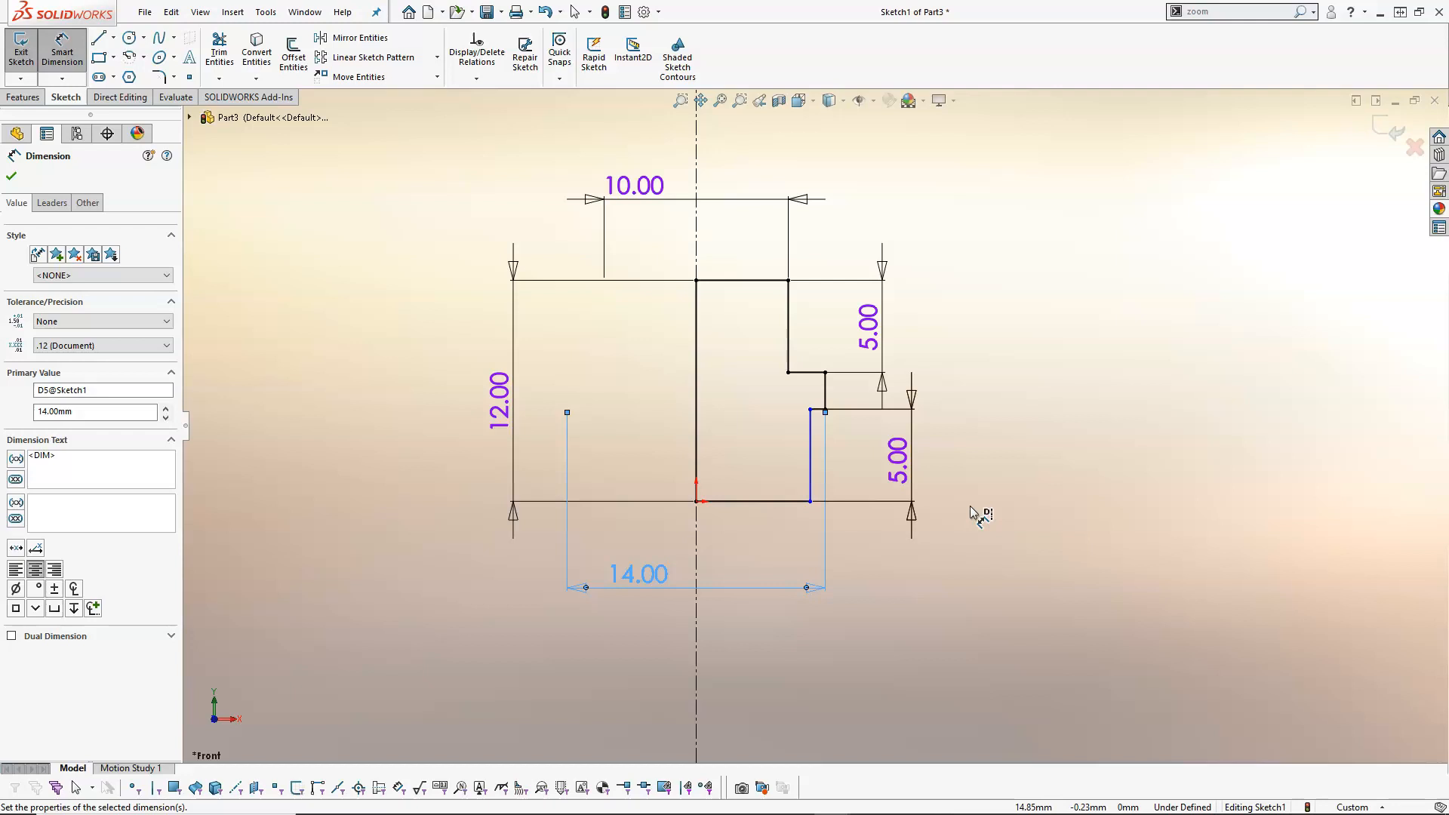
pyautogui.rightClick(997, 451)
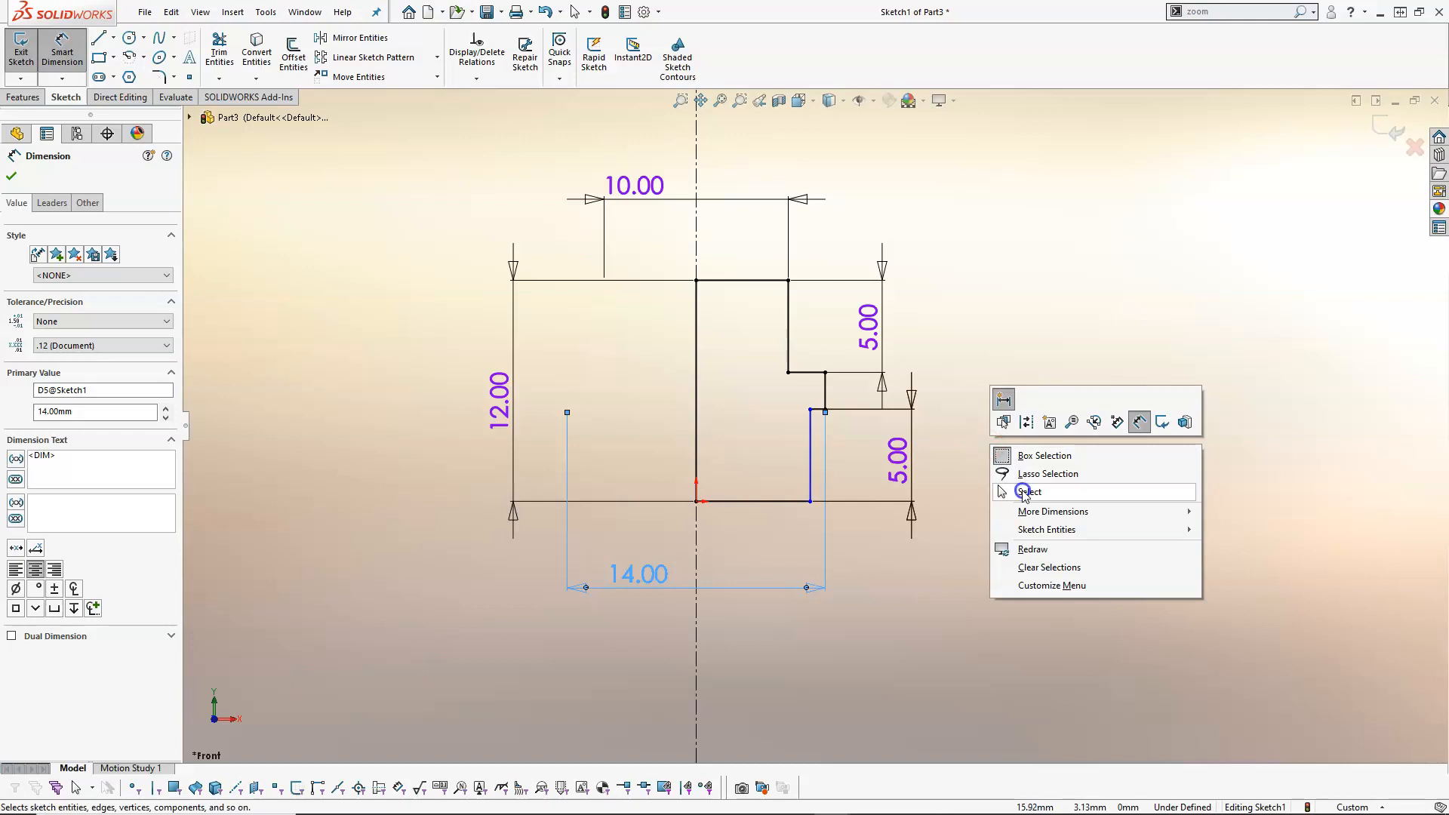
pyautogui.click(1023, 491)
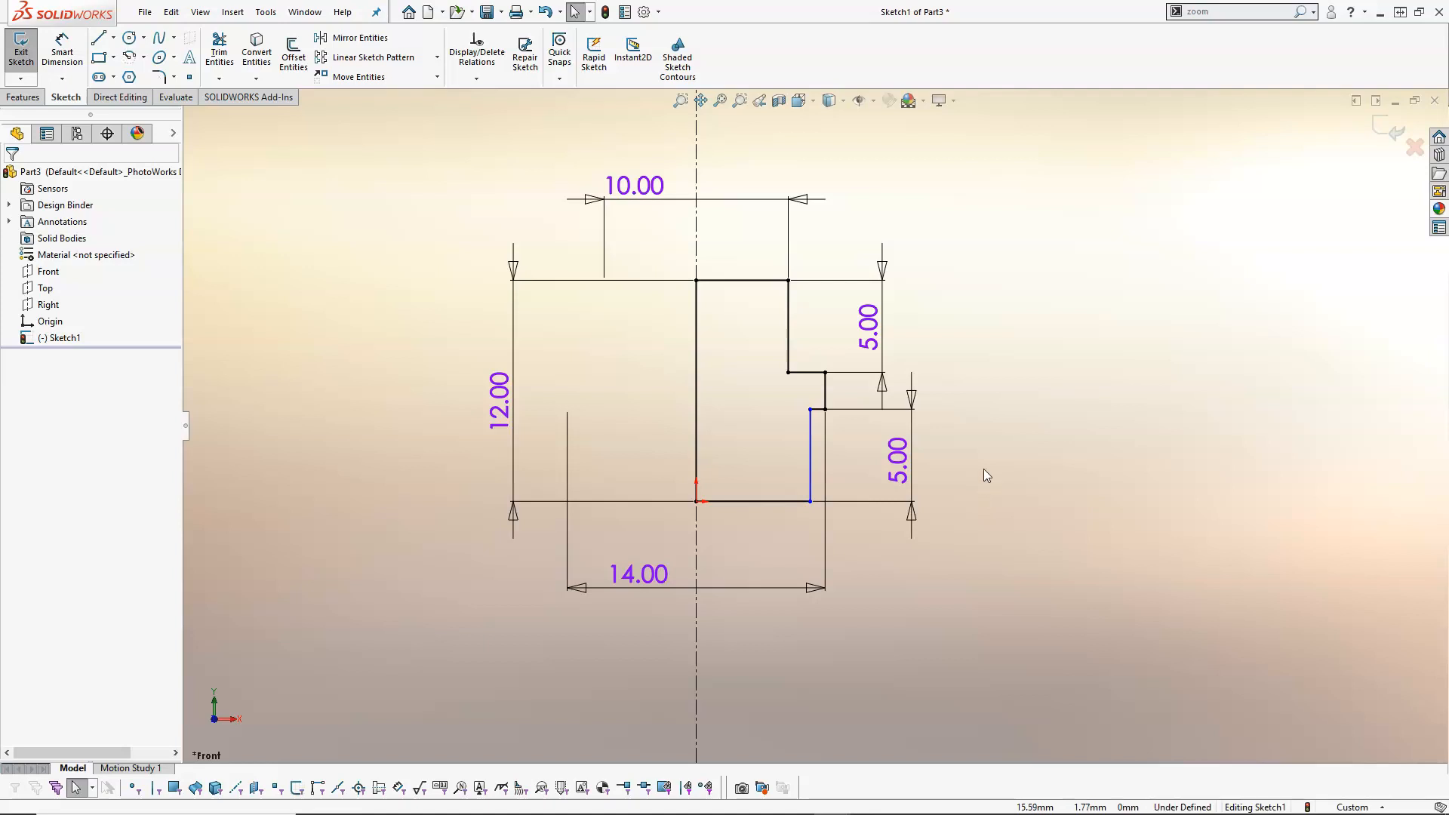
pyautogui.click(810, 411)
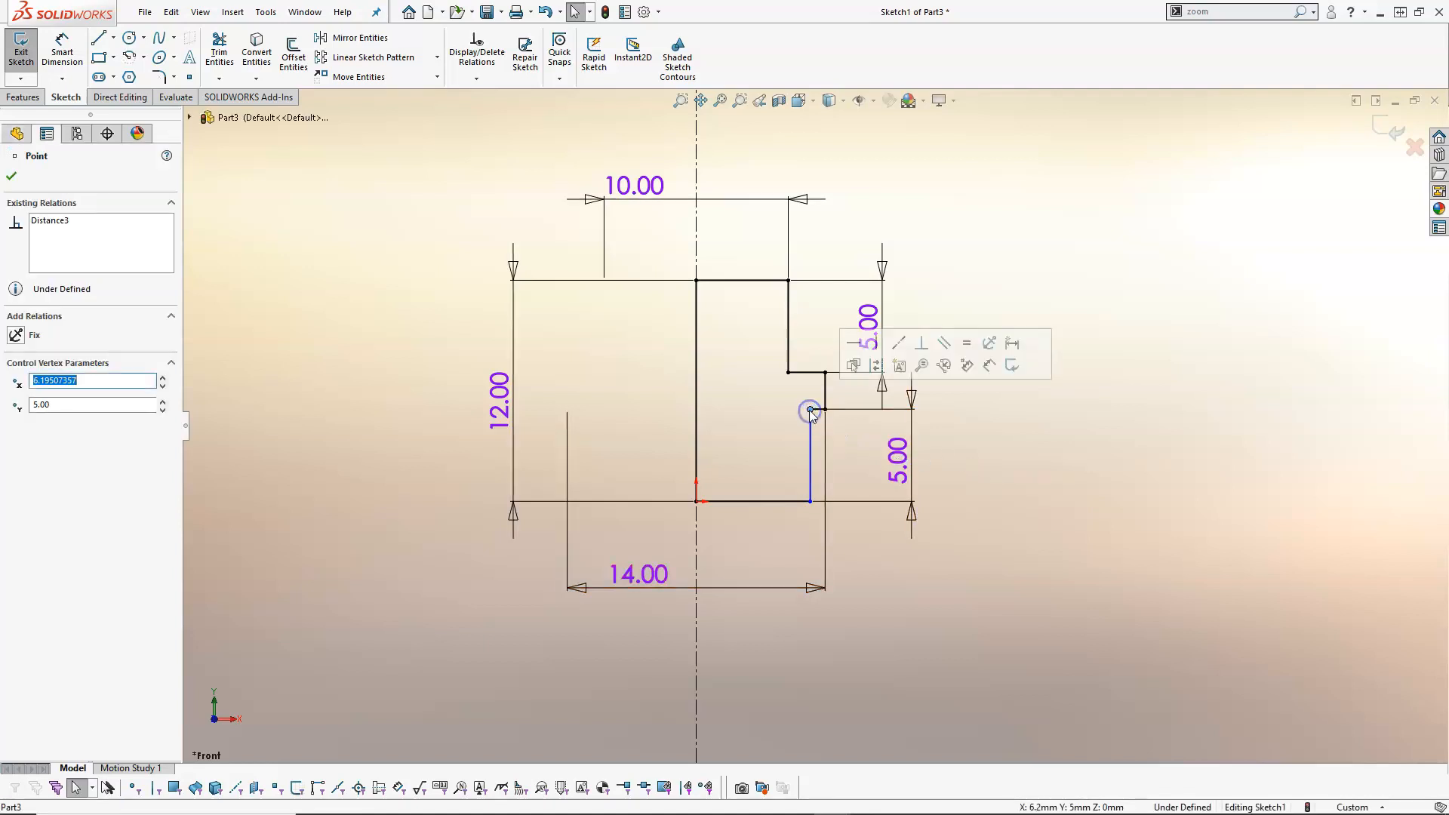
pyautogui.keyDown('ctrl'); pyautogui.click(787, 373); pyautogui.keyUp('ctrl')
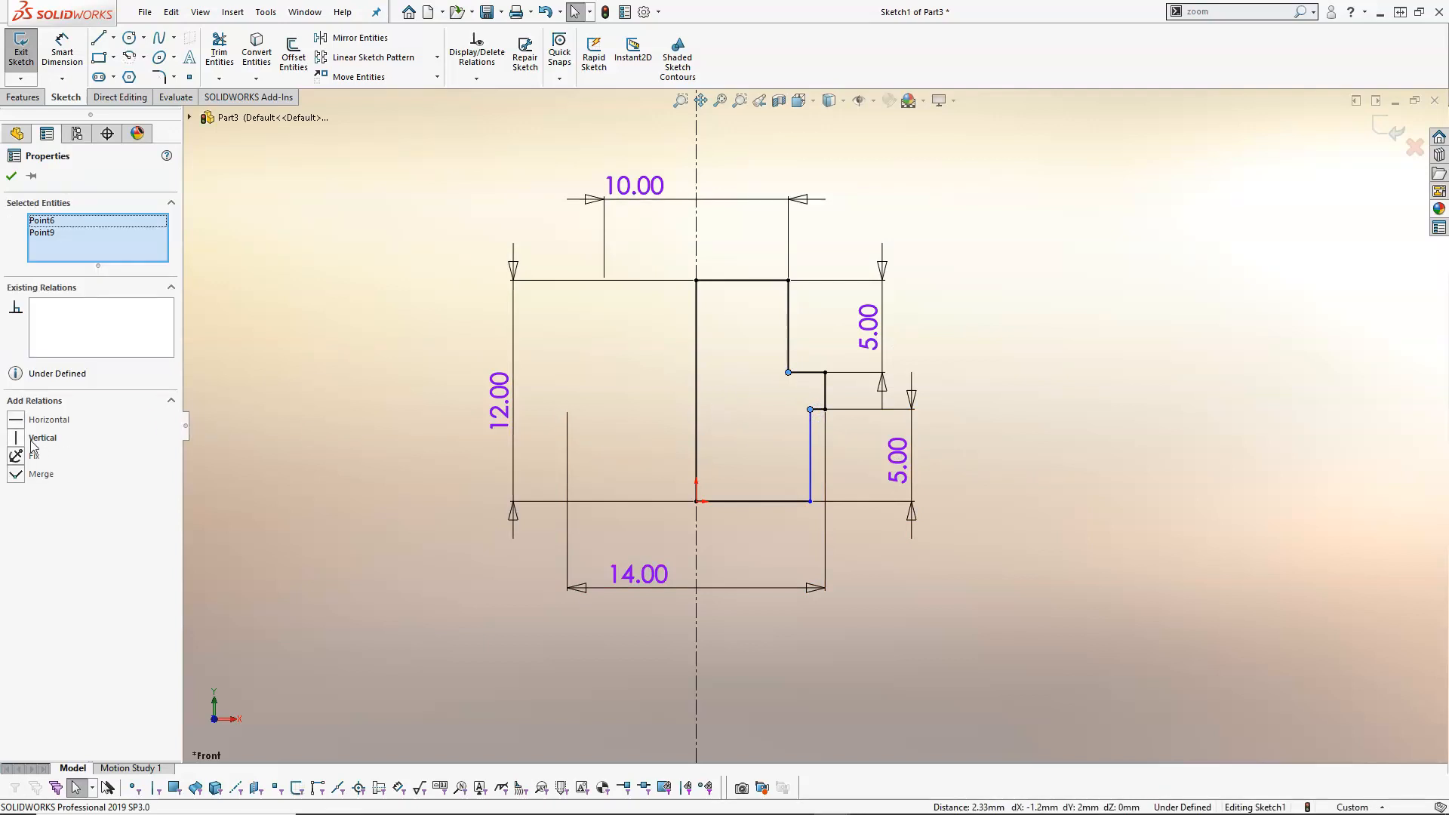
pyautogui.click(794, 438)
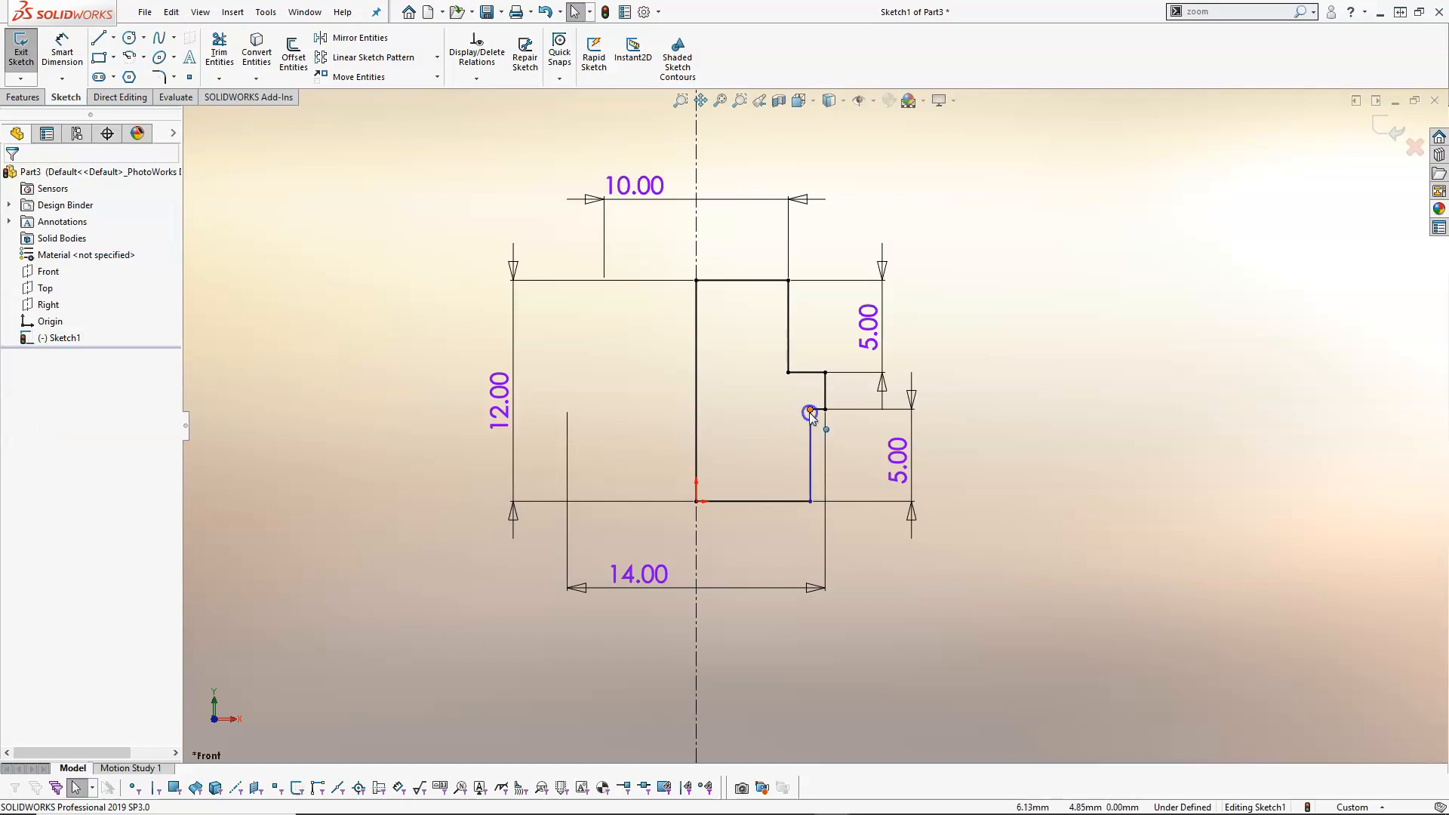
pyautogui.click(810, 410)
pyautogui.keyDown('ctrl'); pyautogui.click(791, 357); pyautogui.keyUp('ctrl')
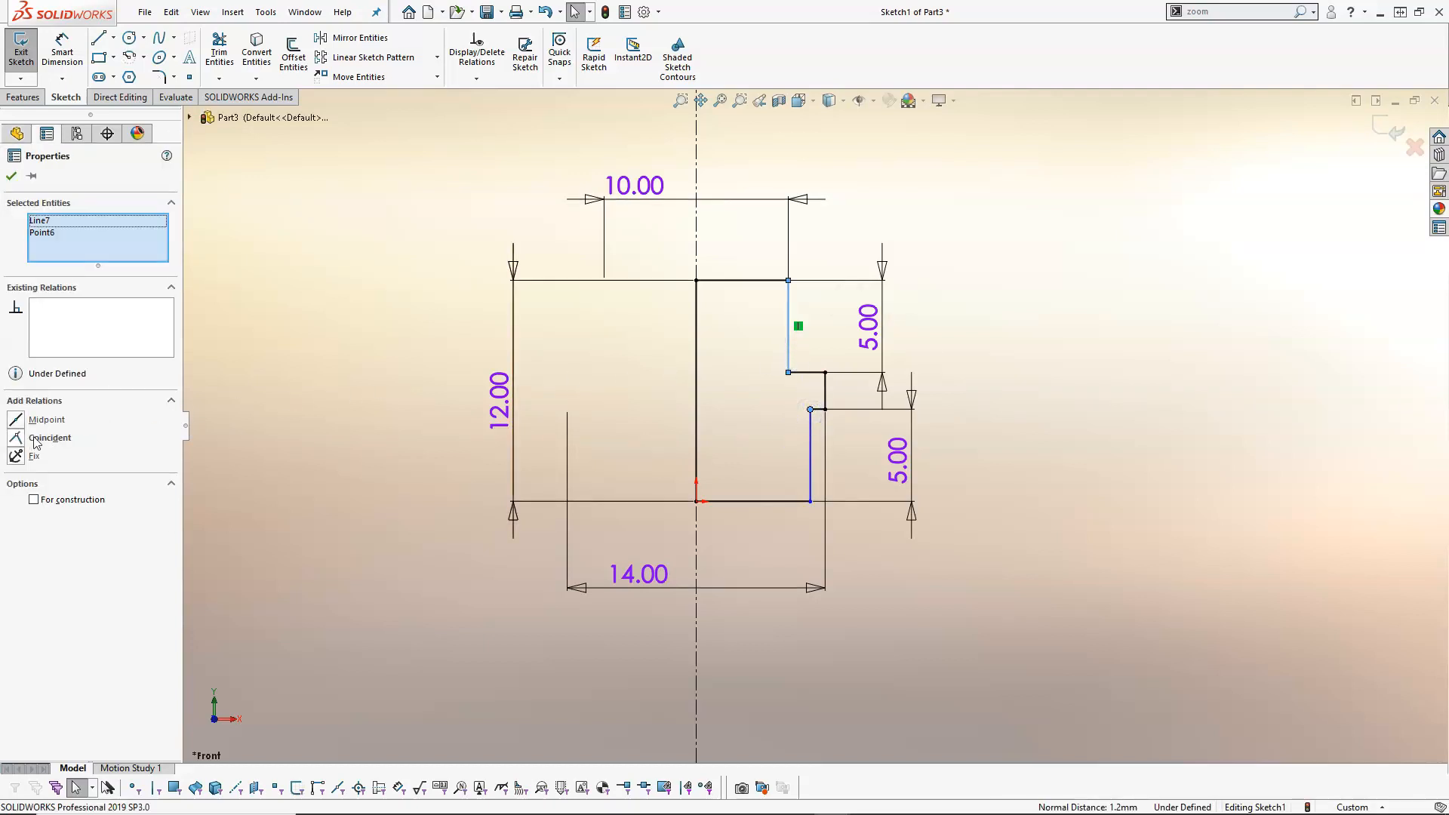
pyautogui.click(749, 433)
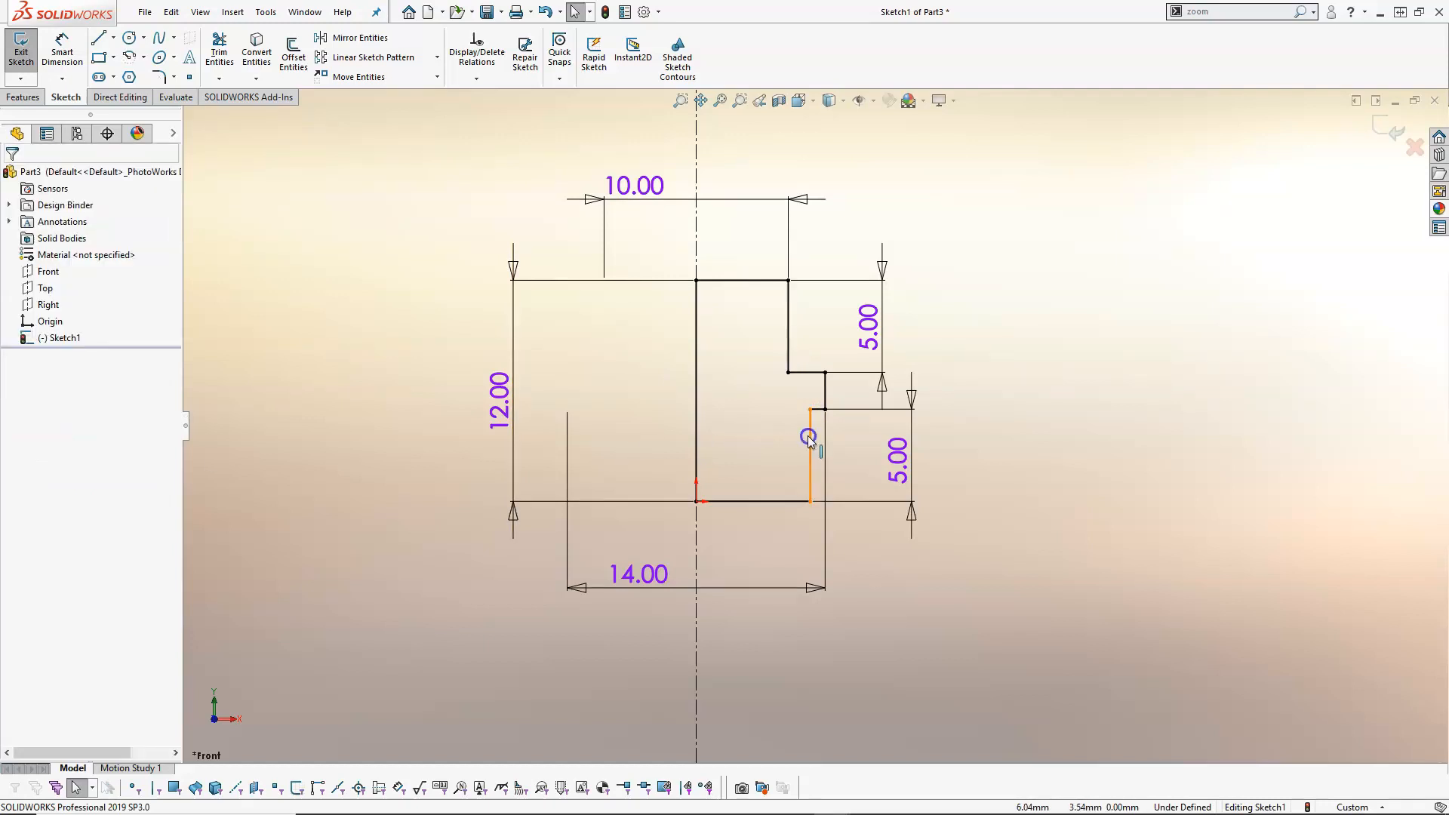
# - Make the outer vertical line below the flange collinear with the one above it
pyautogui.click(810, 438)
pyautogui.keyDown('ctrl'); pyautogui.click(789, 353); pyautogui.keyUp('ctrl')
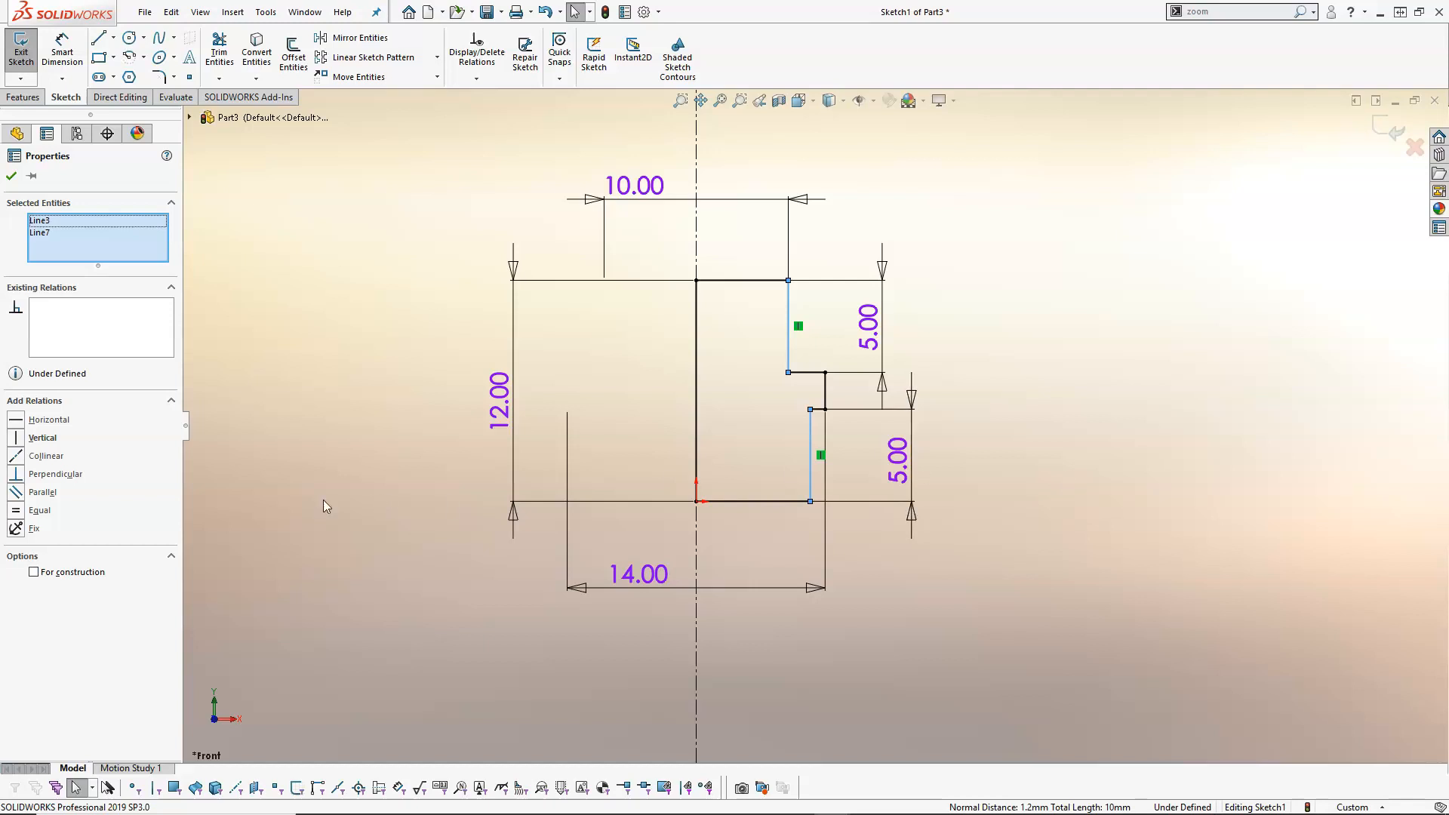
pyautogui.click(18, 457)
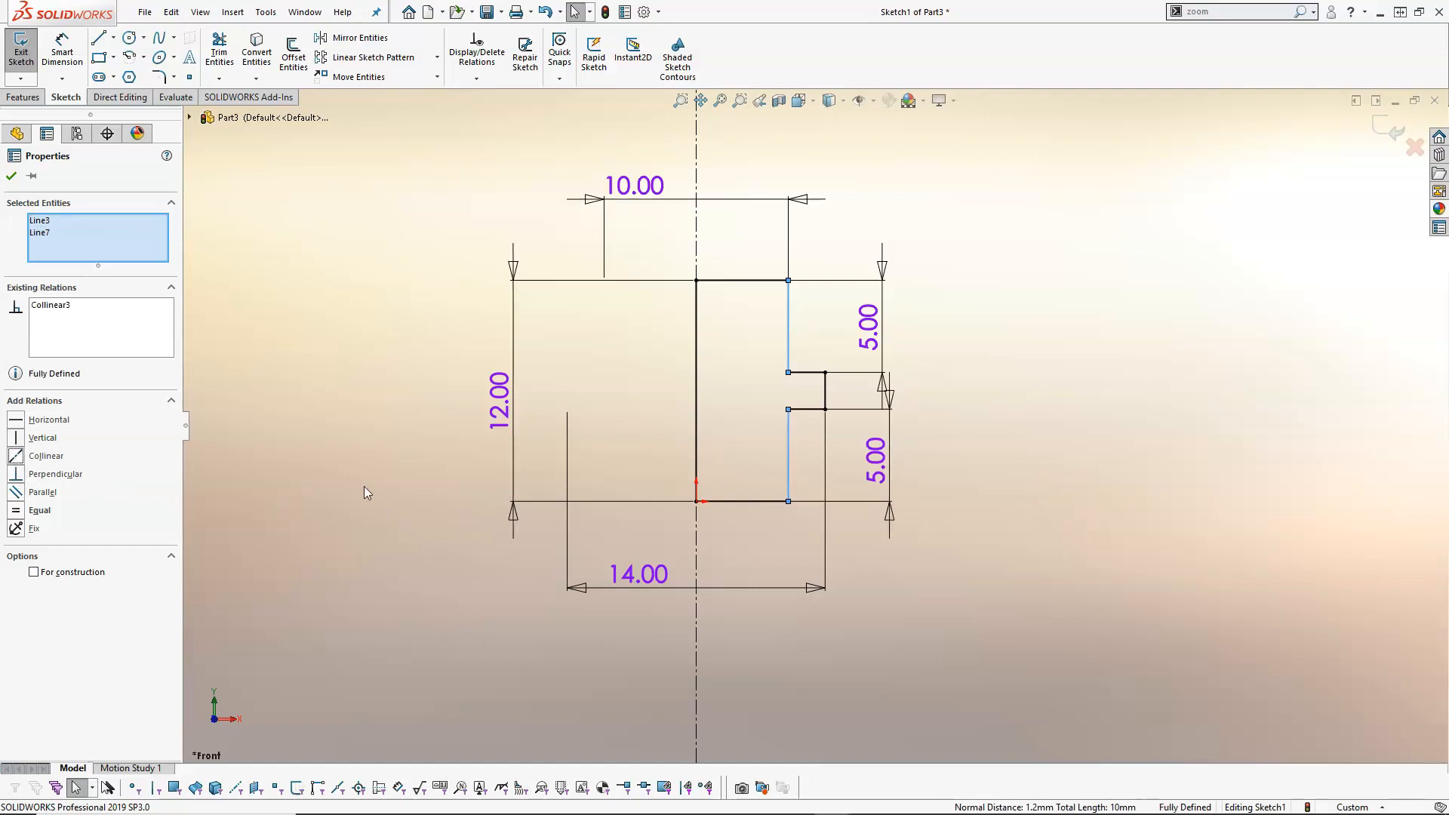
pyautogui.click(1031, 420)
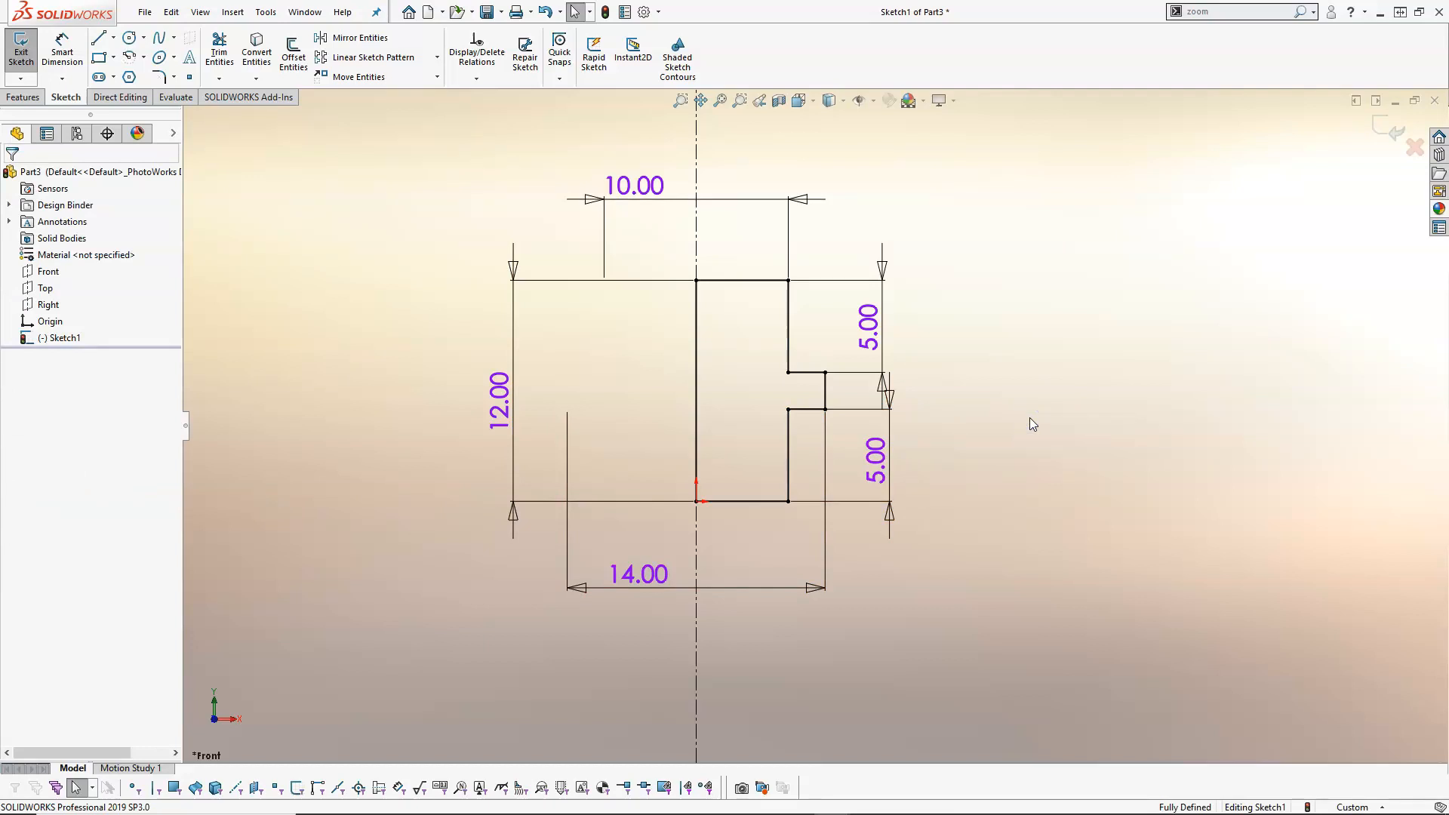
# - Start a Revolved Boss/Base of the half profile about the vertical centerline
pyautogui.click(25, 99)
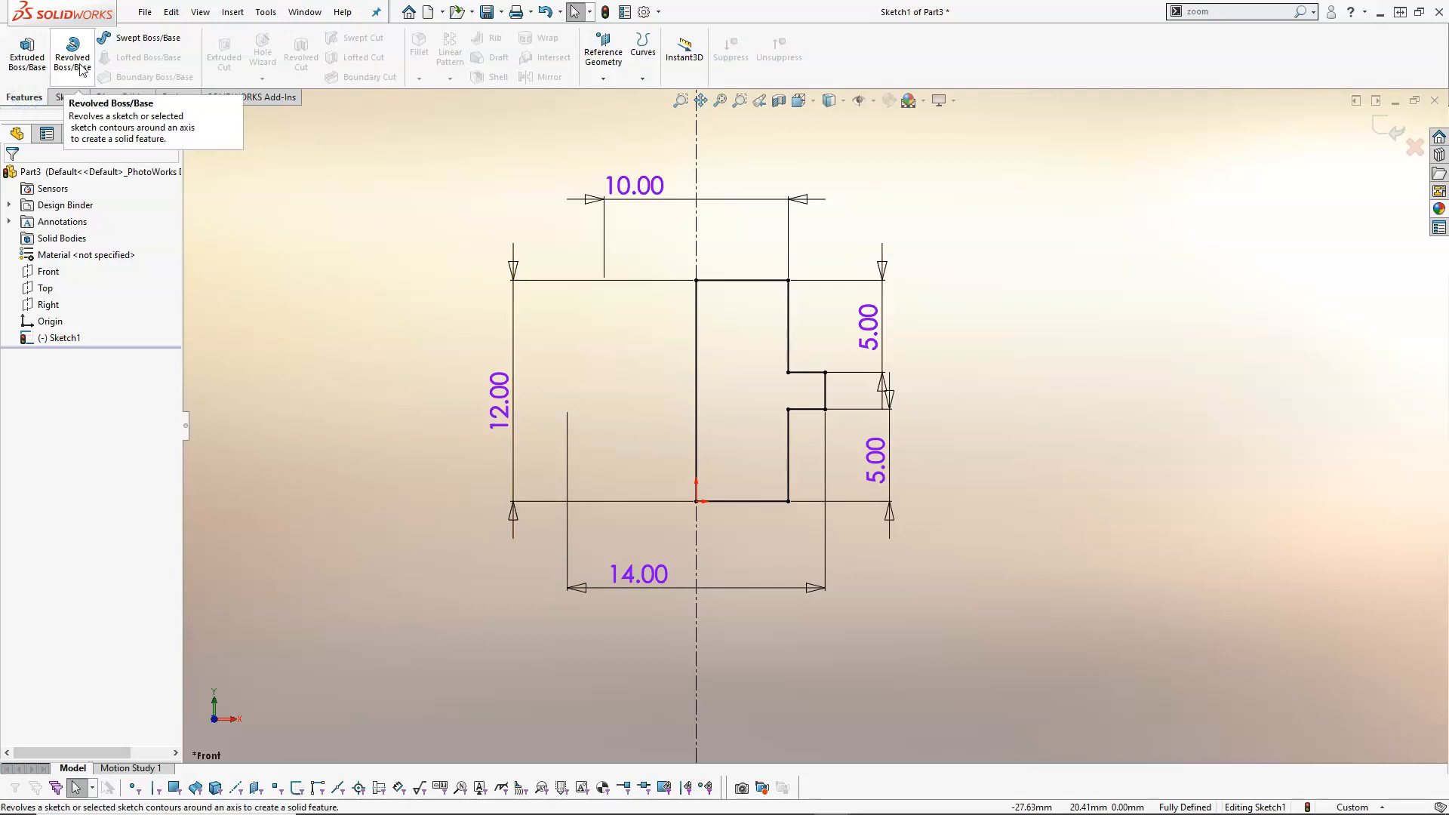
pyautogui.click(81, 66)
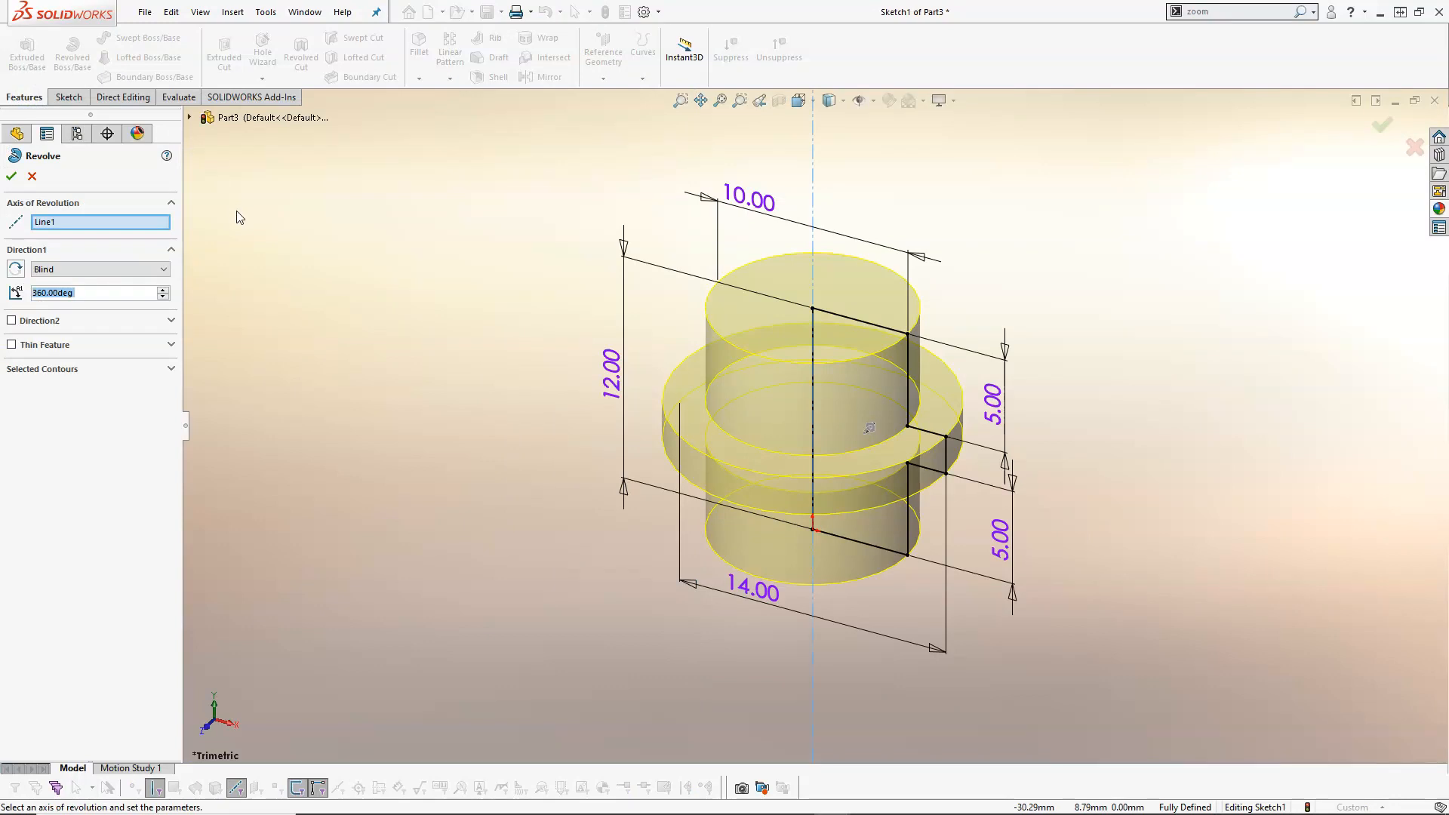
# - Clear the axis of revolution, preview the revolve about various profile edges, and set the axis back to the vertical centerline
pyautogui.click(85, 224)
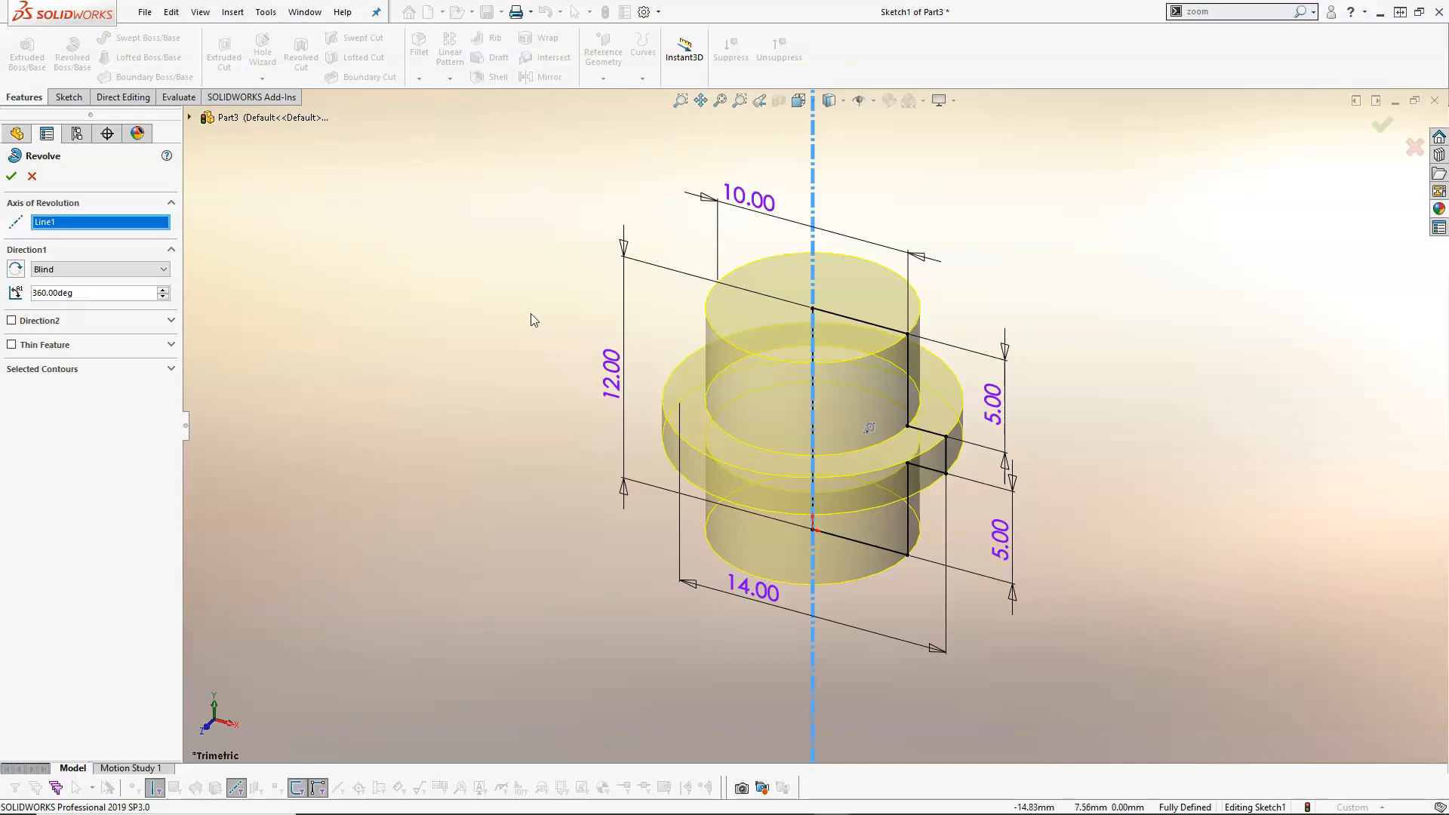
pyautogui.rightClick(104, 223)
pyautogui.click(138, 235)
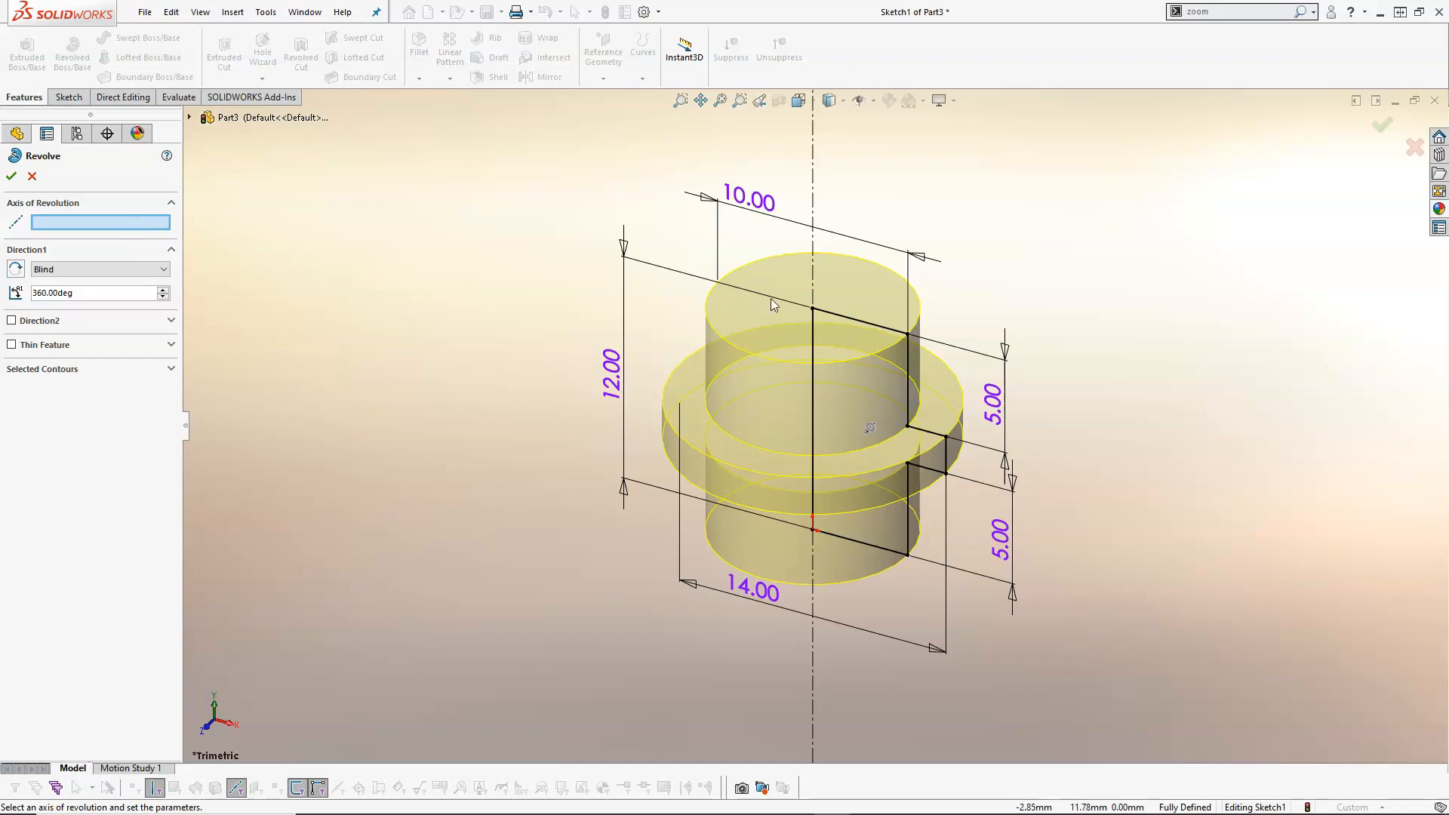
pyautogui.click(861, 320)
pyautogui.moveTo(1019, 344)
pyautogui.mouseDown(button='middle')
pyautogui.moveTo(1029, 327)
pyautogui.moveTo(1112, 314)
pyautogui.moveTo(1021, 319)
pyautogui.mouseUp(button='middle')
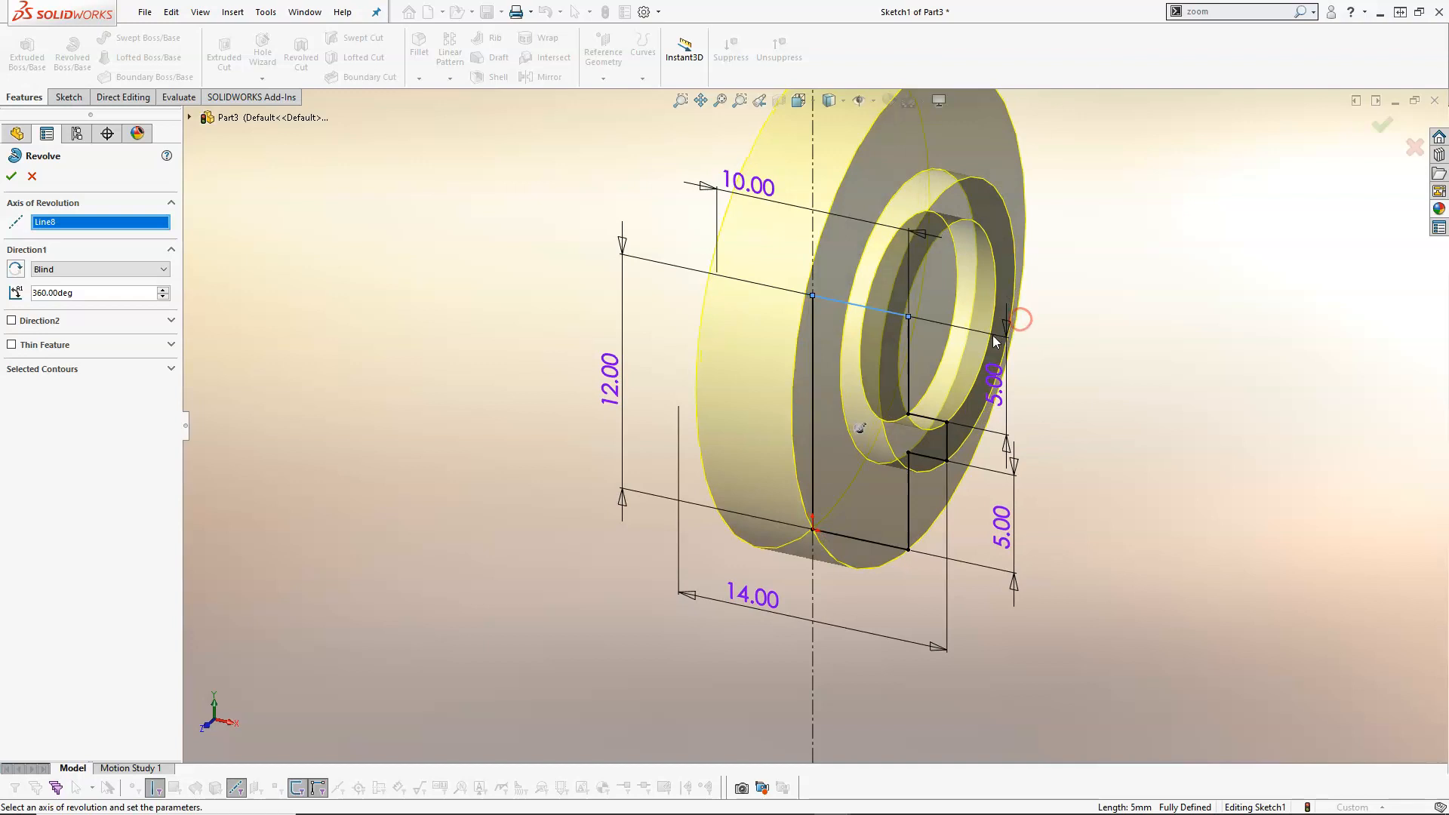
pyautogui.click(950, 435)
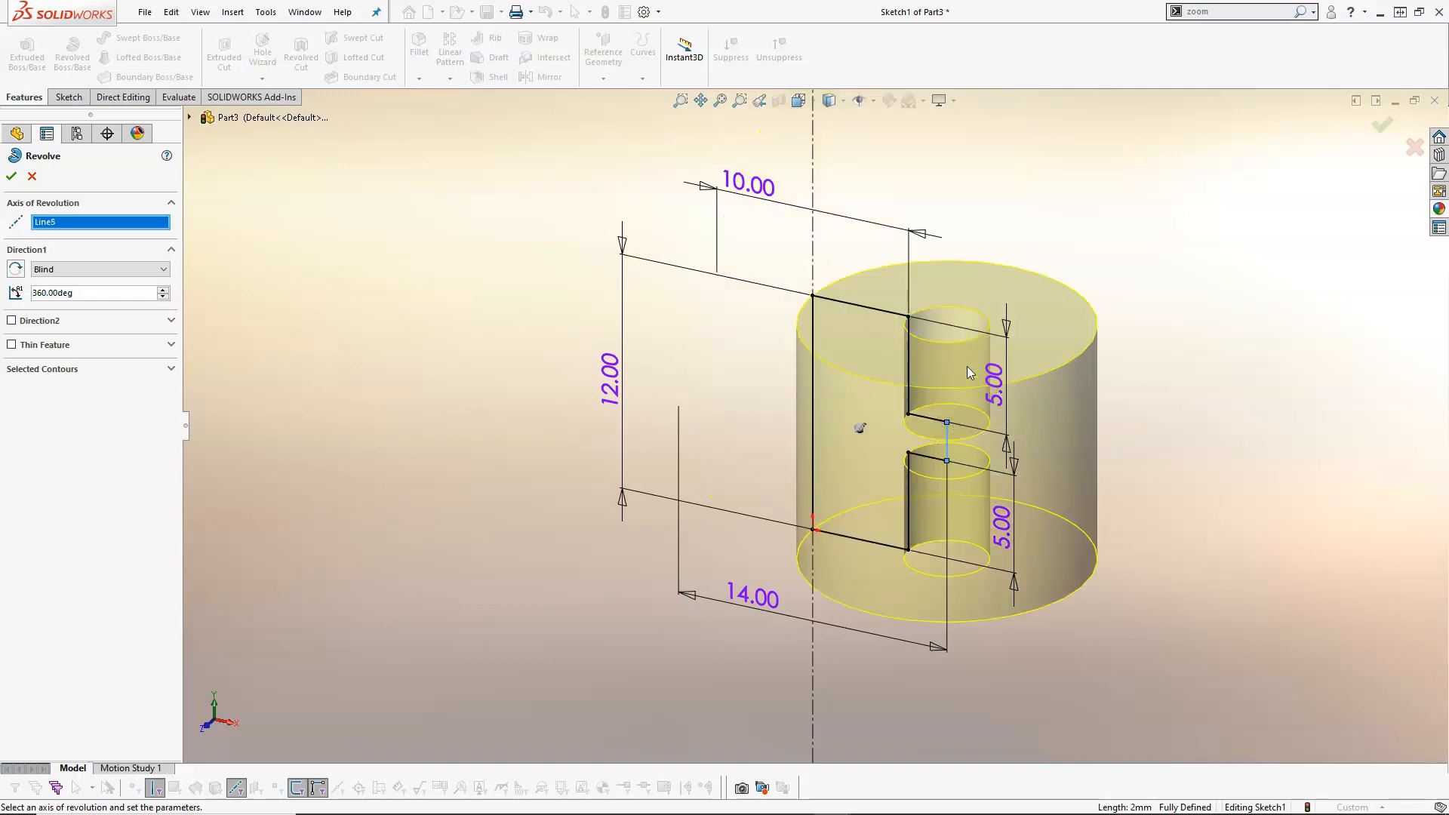
pyautogui.click(909, 364)
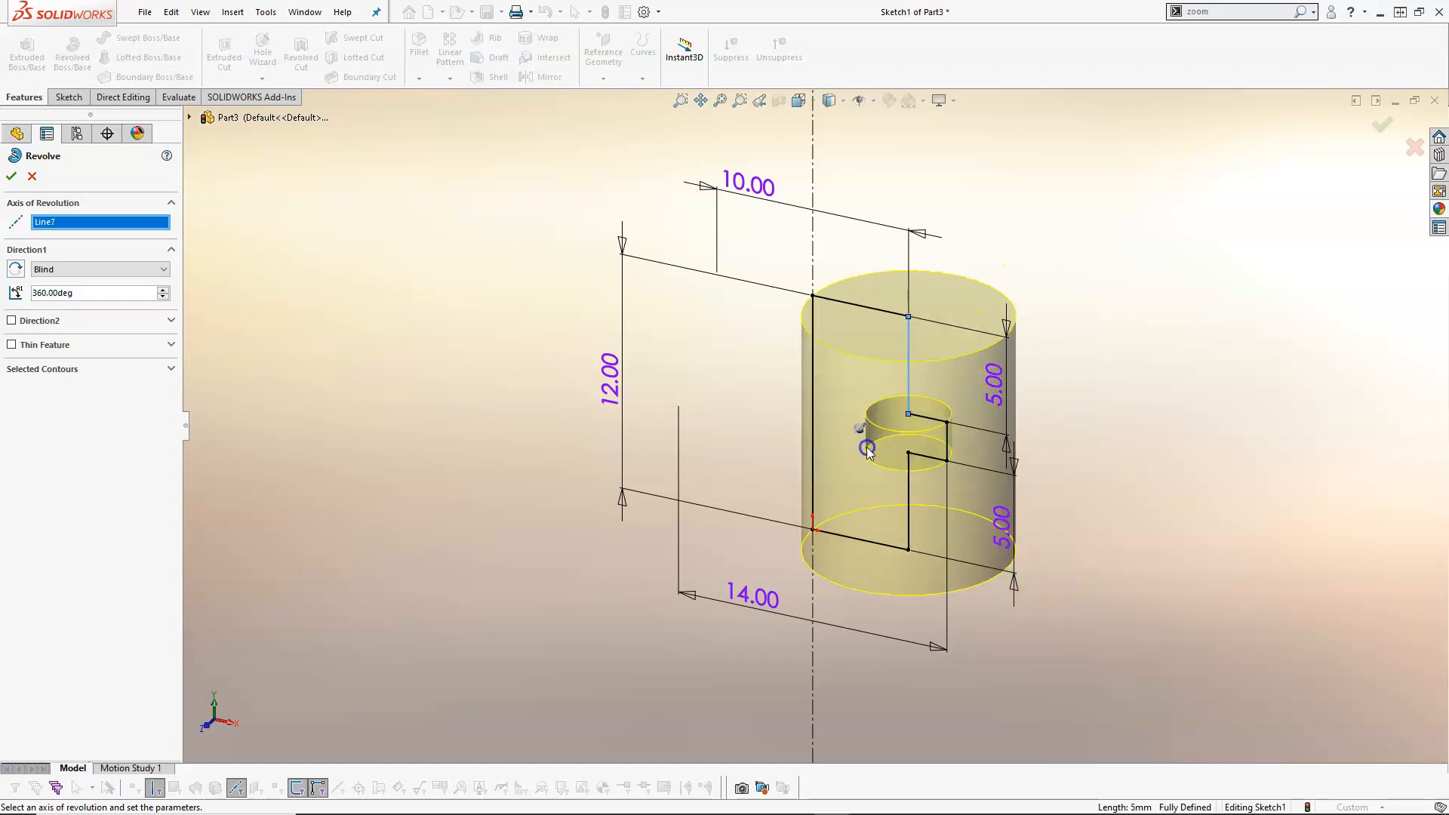
pyautogui.click(852, 540)
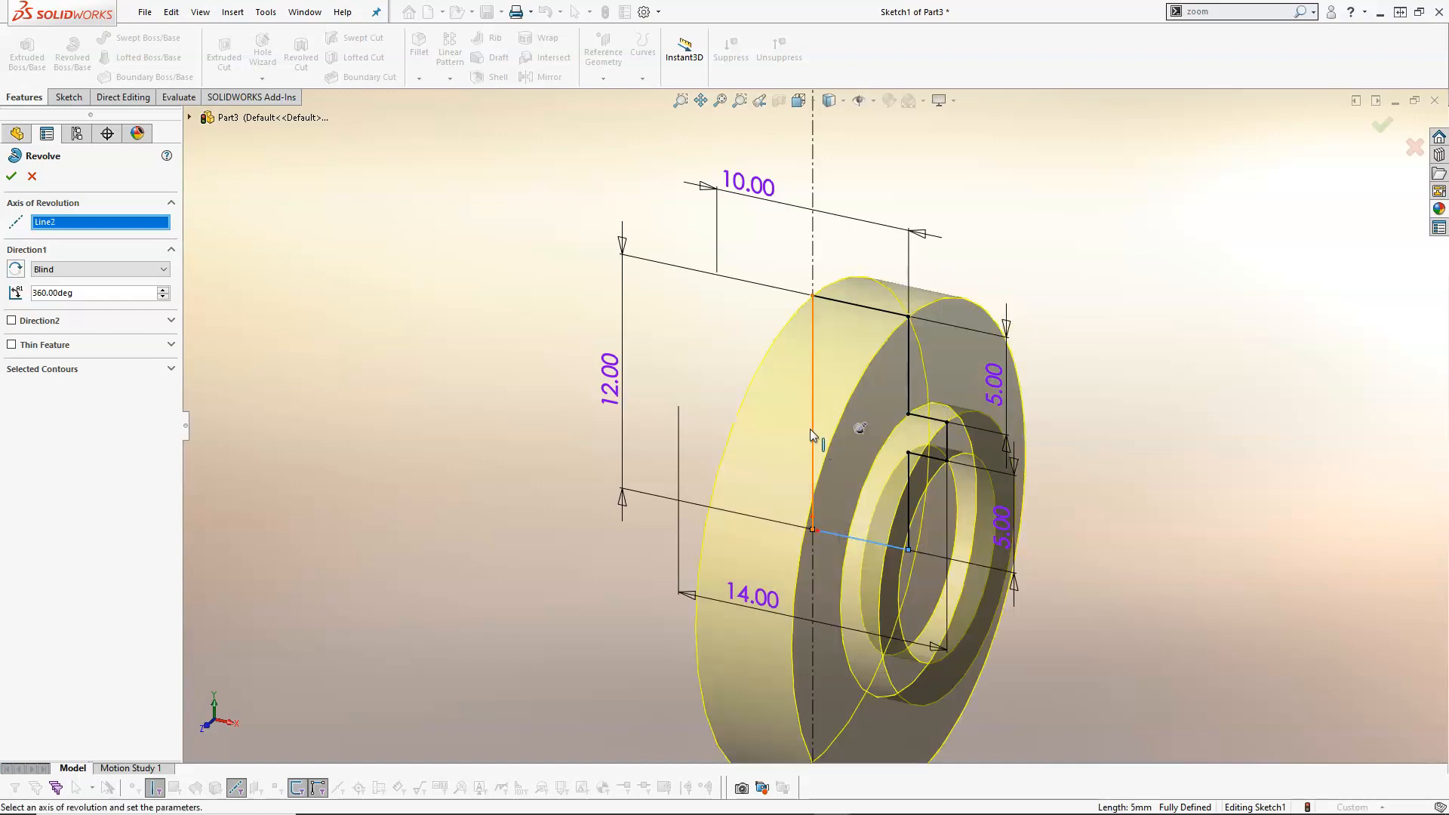
pyautogui.click(813, 388)
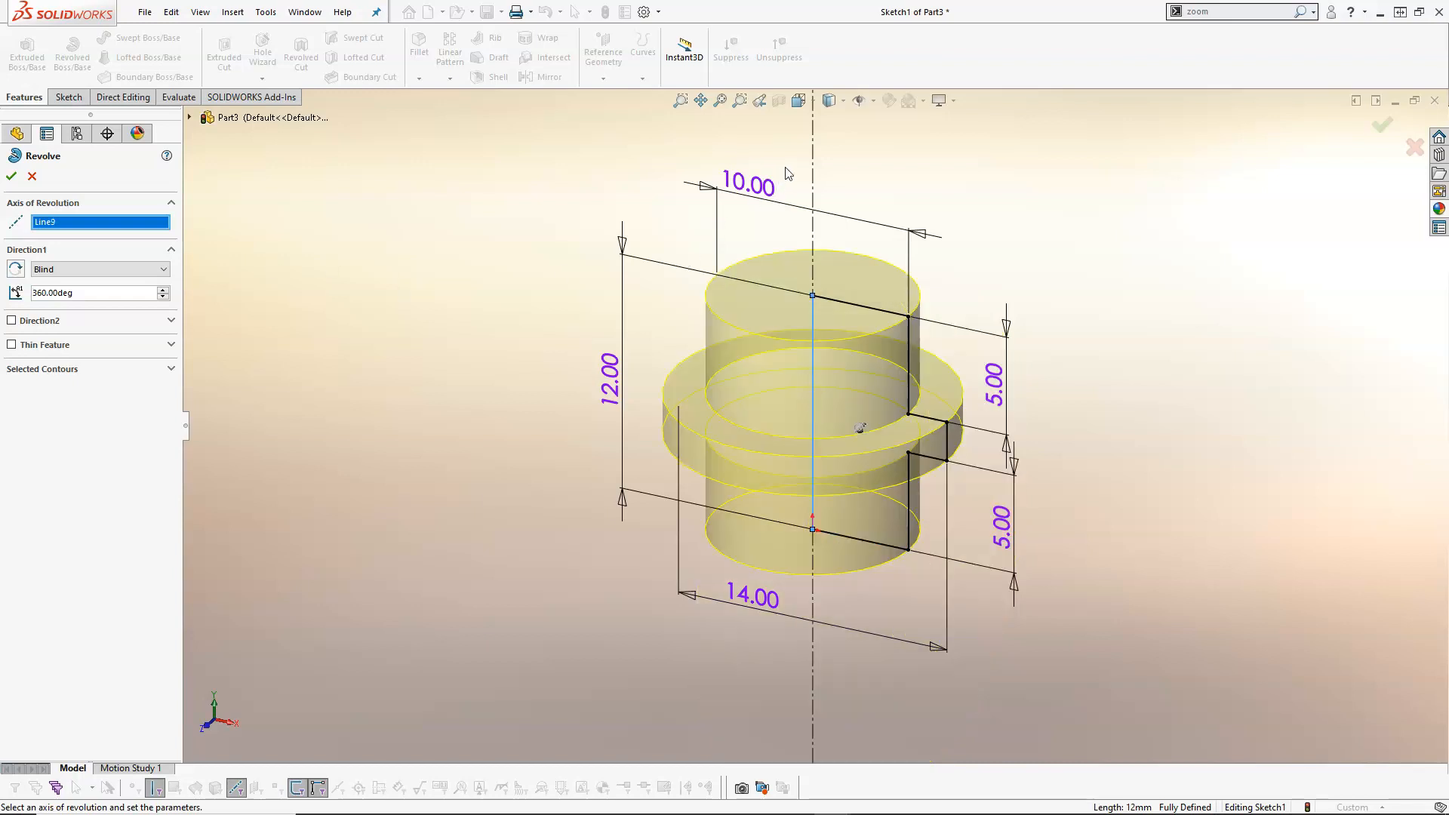
pyautogui.click(814, 162)
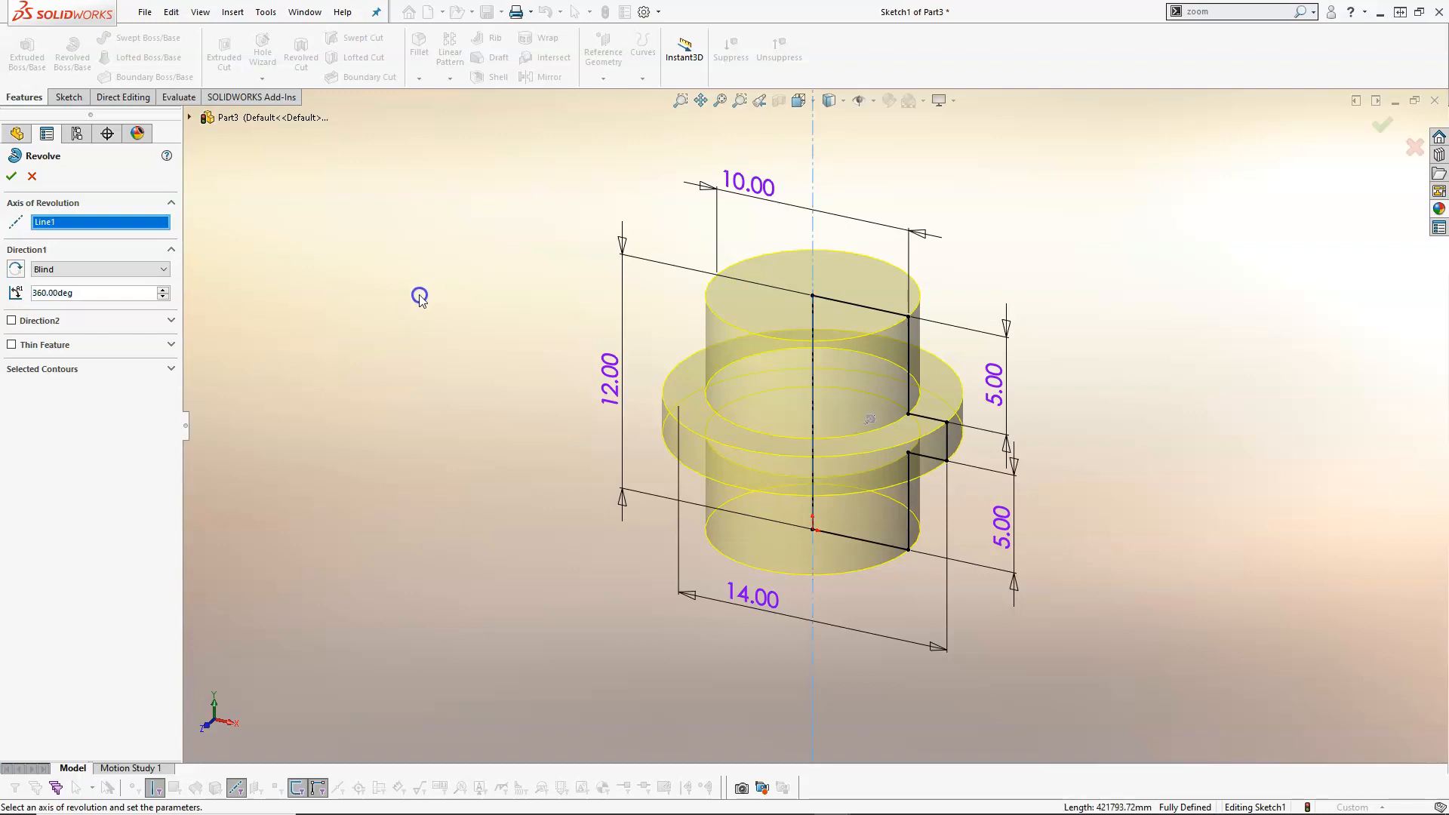
# - Preview a 180-degree revolve, inspect the half body, and set the angle back to 360 degrees
pyautogui.click(94, 294)
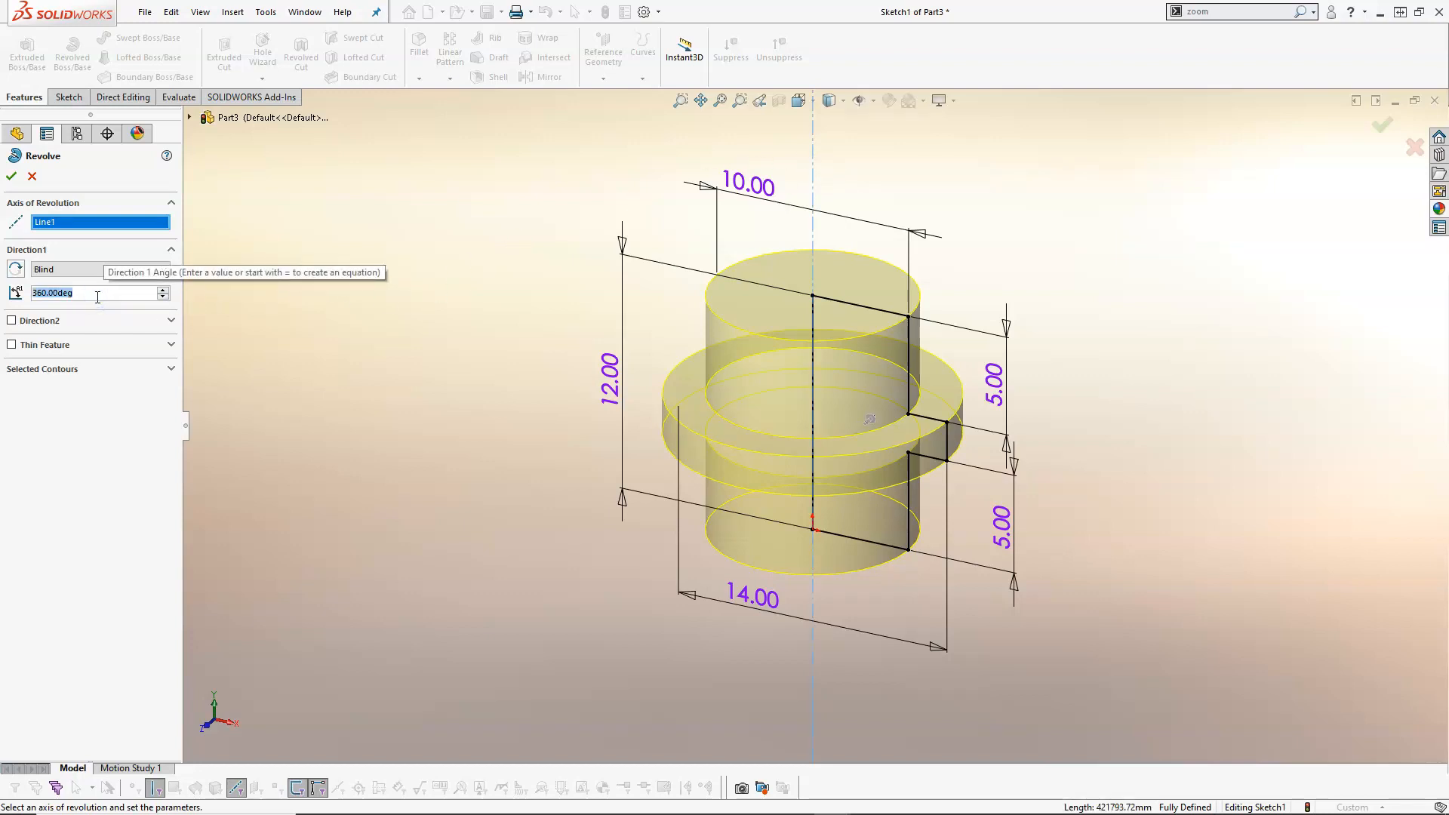
pyautogui.write('180')
pyautogui.press('Tab')
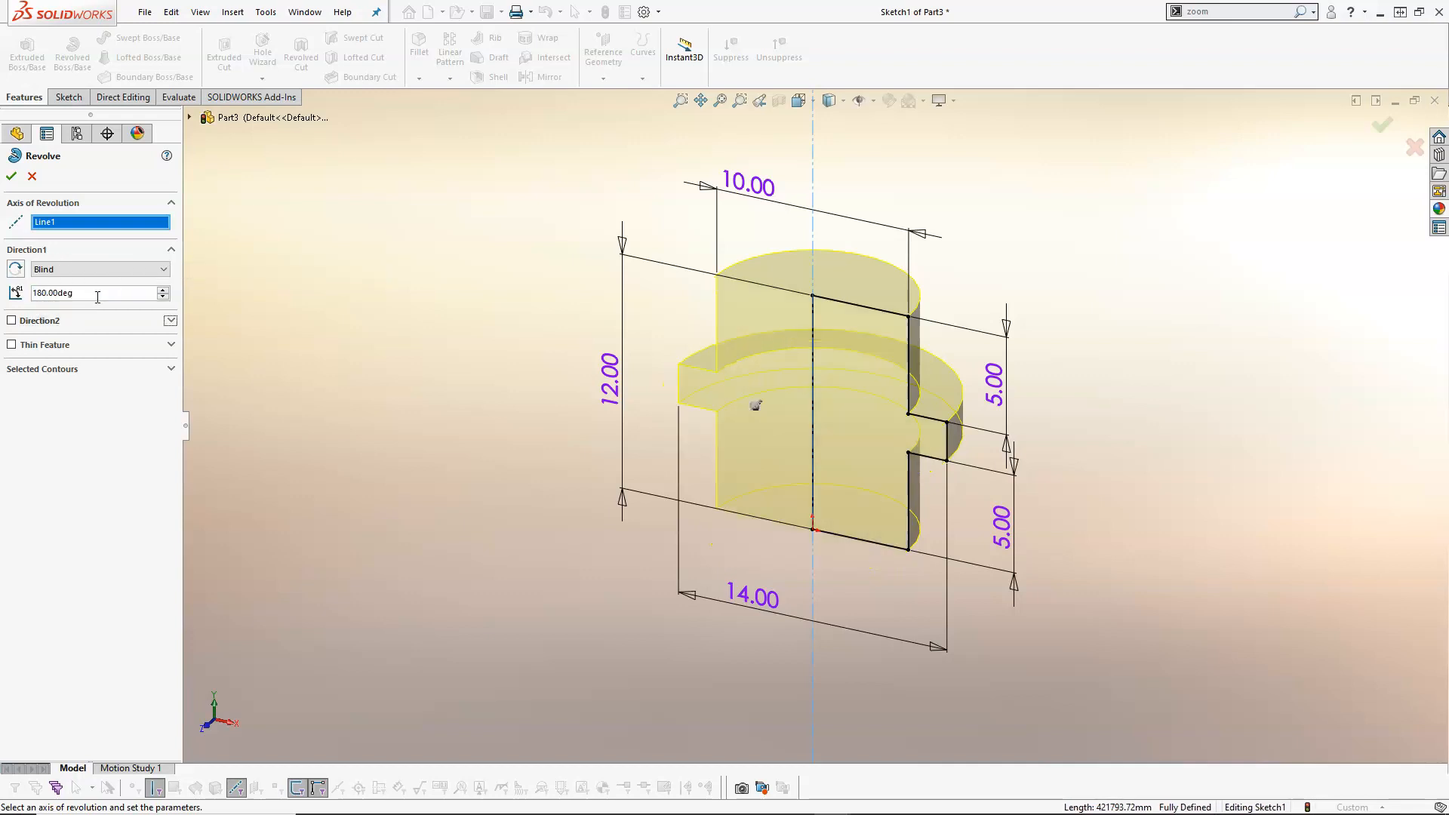
pyautogui.moveTo(552, 323); pyautogui.dragTo(521, 353, button='middle')
pyautogui.moveTo(82, 293); pyautogui.dragTo(32, 296)
pyautogui.write('360')
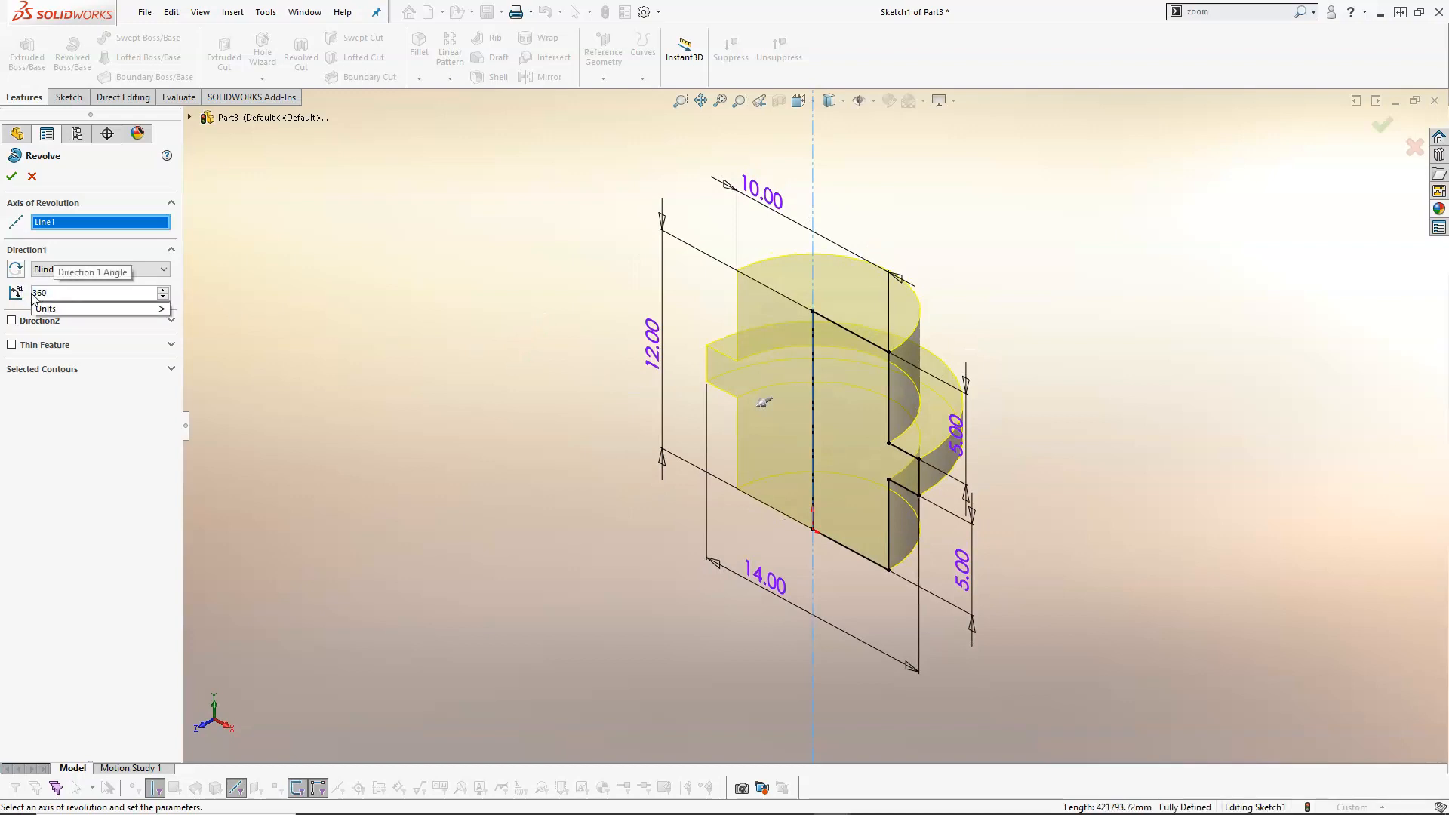
# - Review the revolve's end conditions, keep Blind, and complete the 360-degree revolve
pyautogui.click(163, 270)
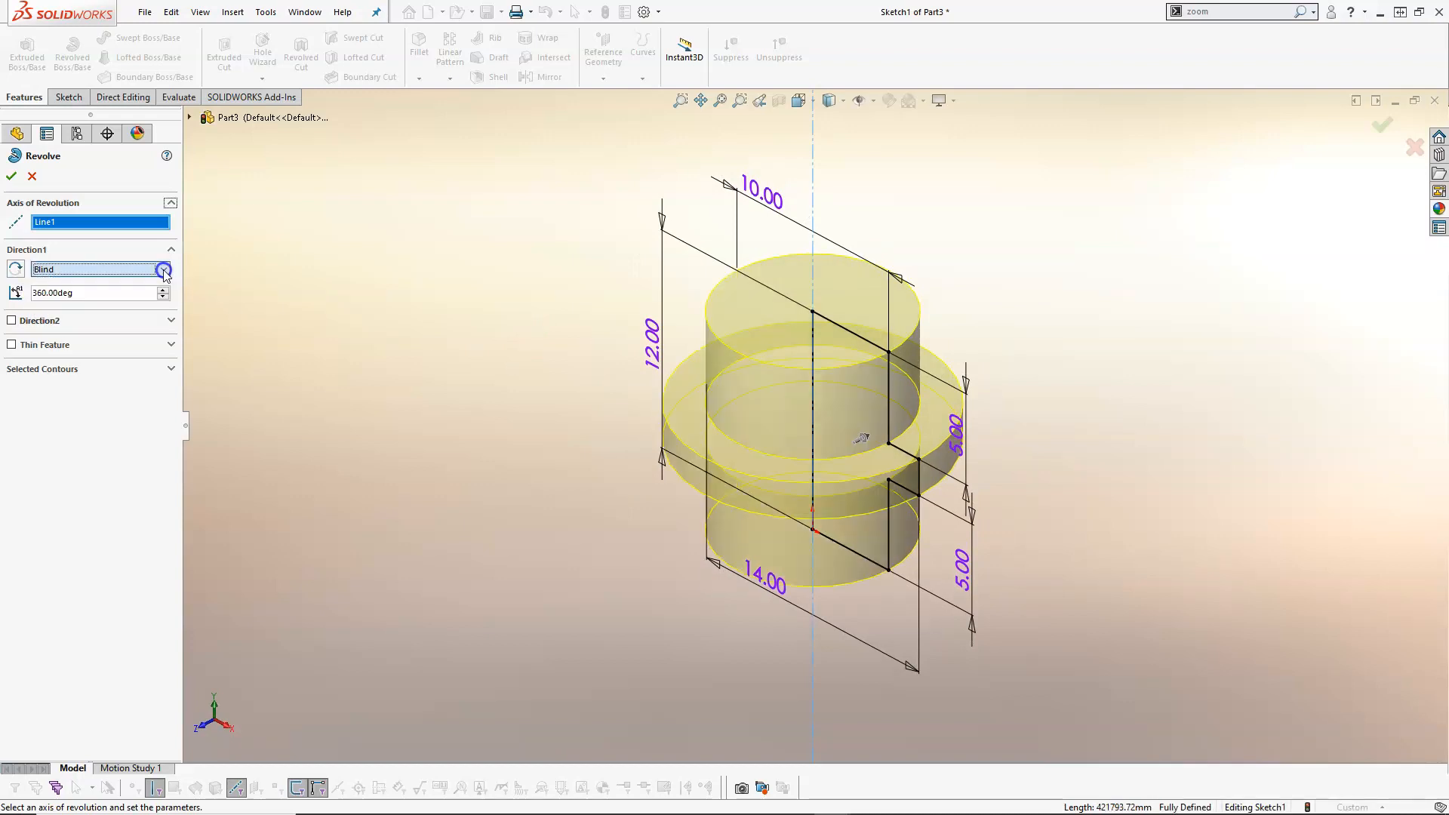
pyautogui.click(163, 271)
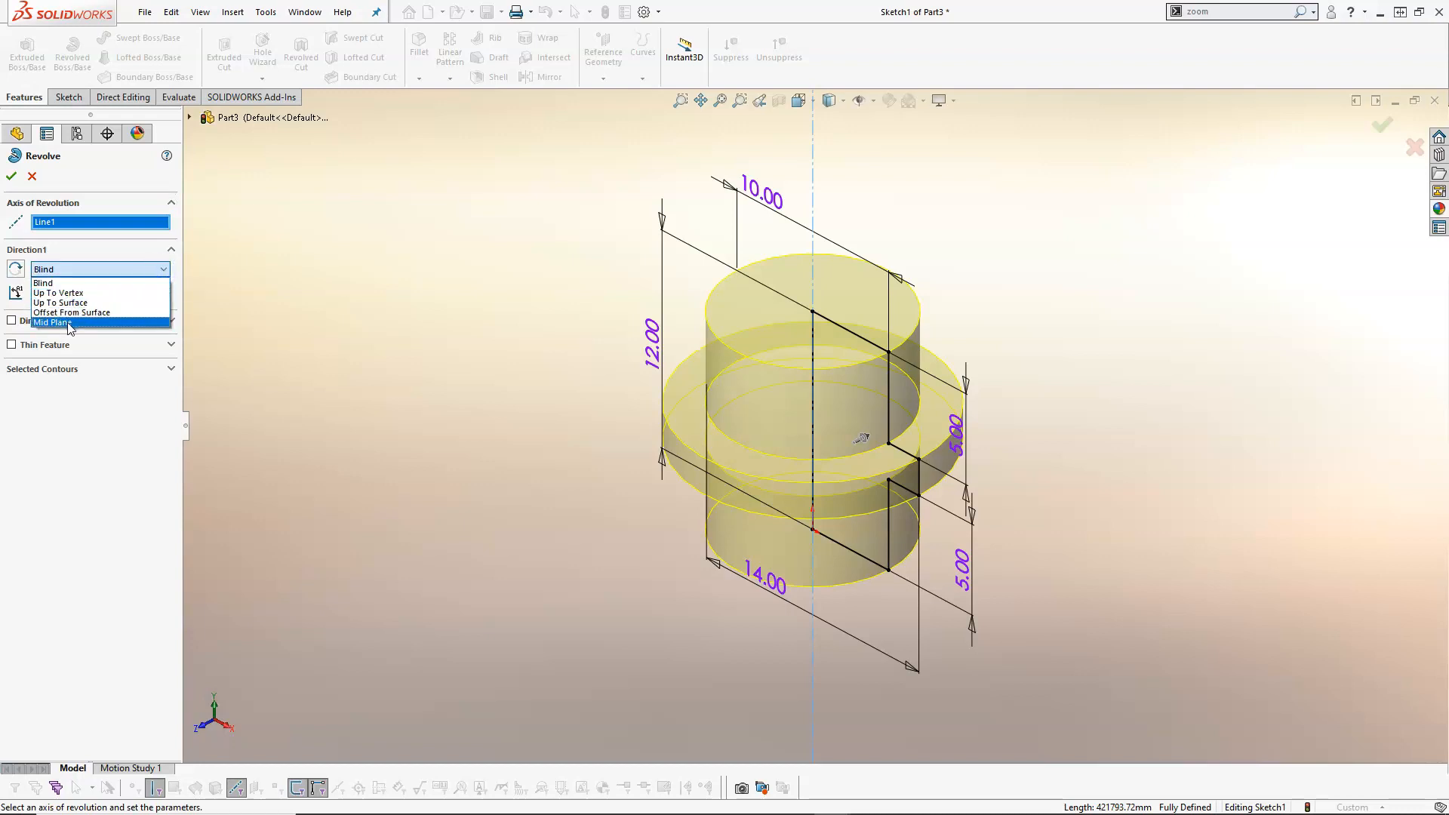
pyautogui.click(106, 260)
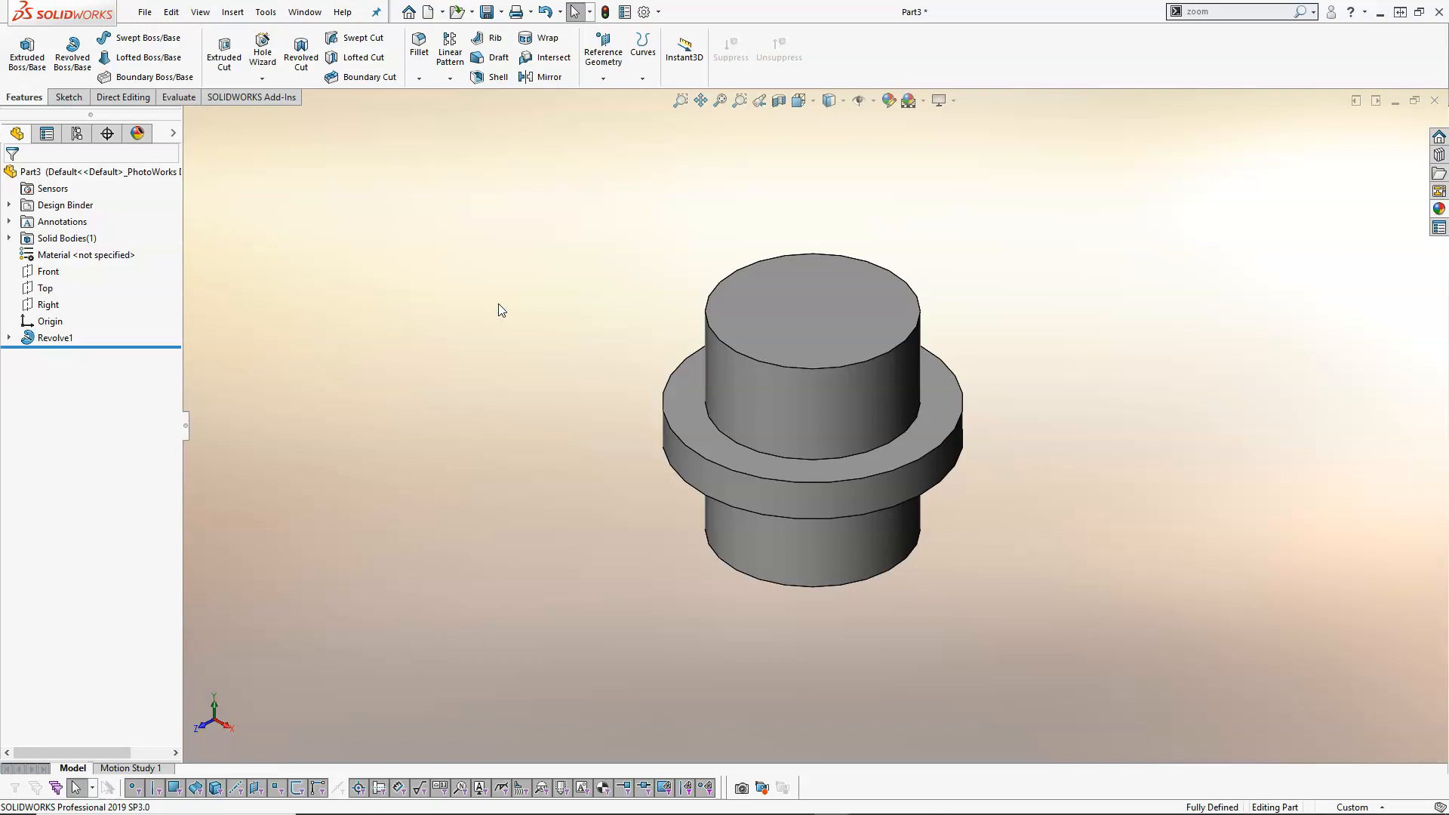
# - Show the revolved pin from the front and save the part as Pin Short in the P5-16 folder
pyautogui.hotkey('ctrl', '1')
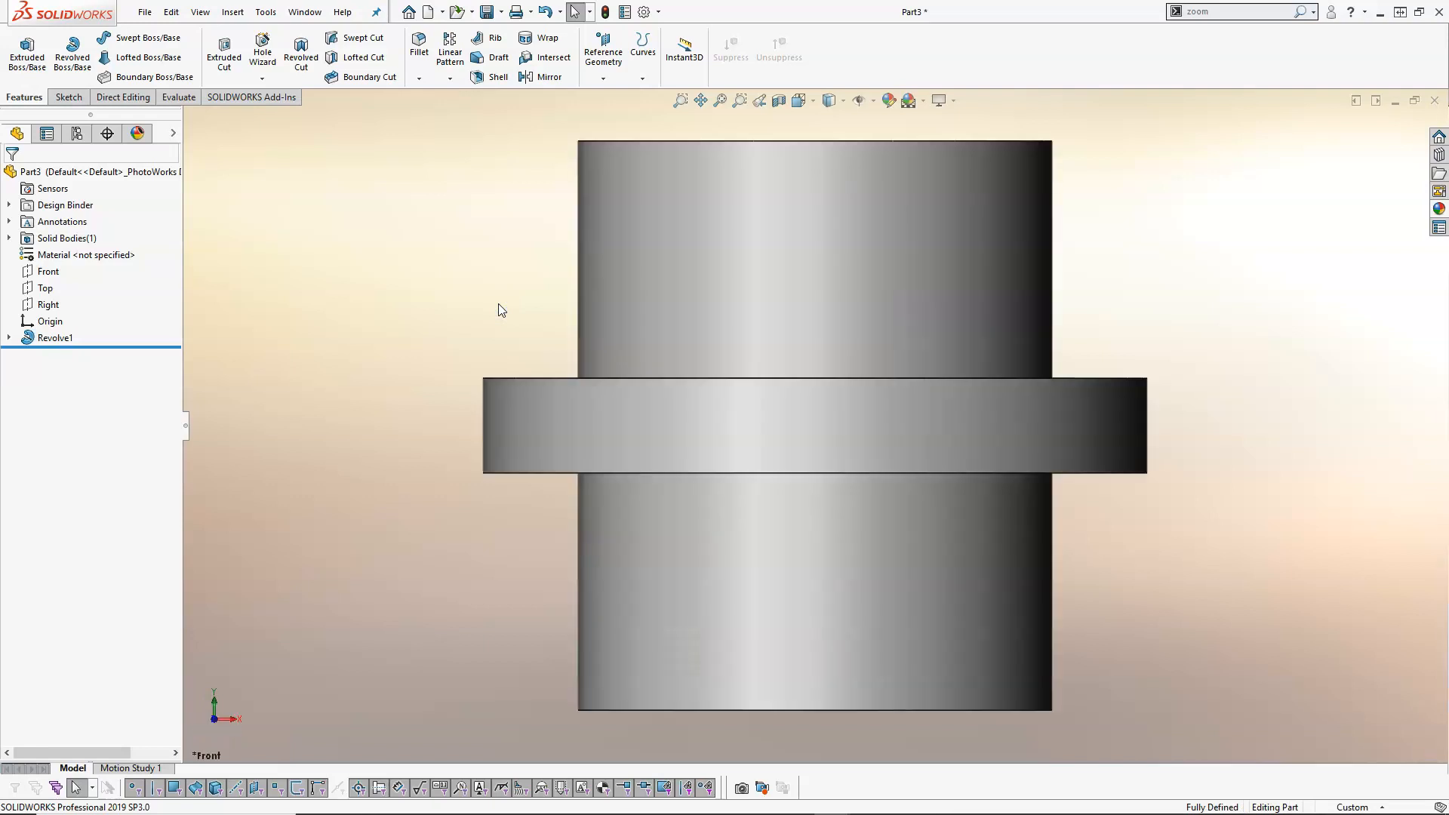
pyautogui.press('f')
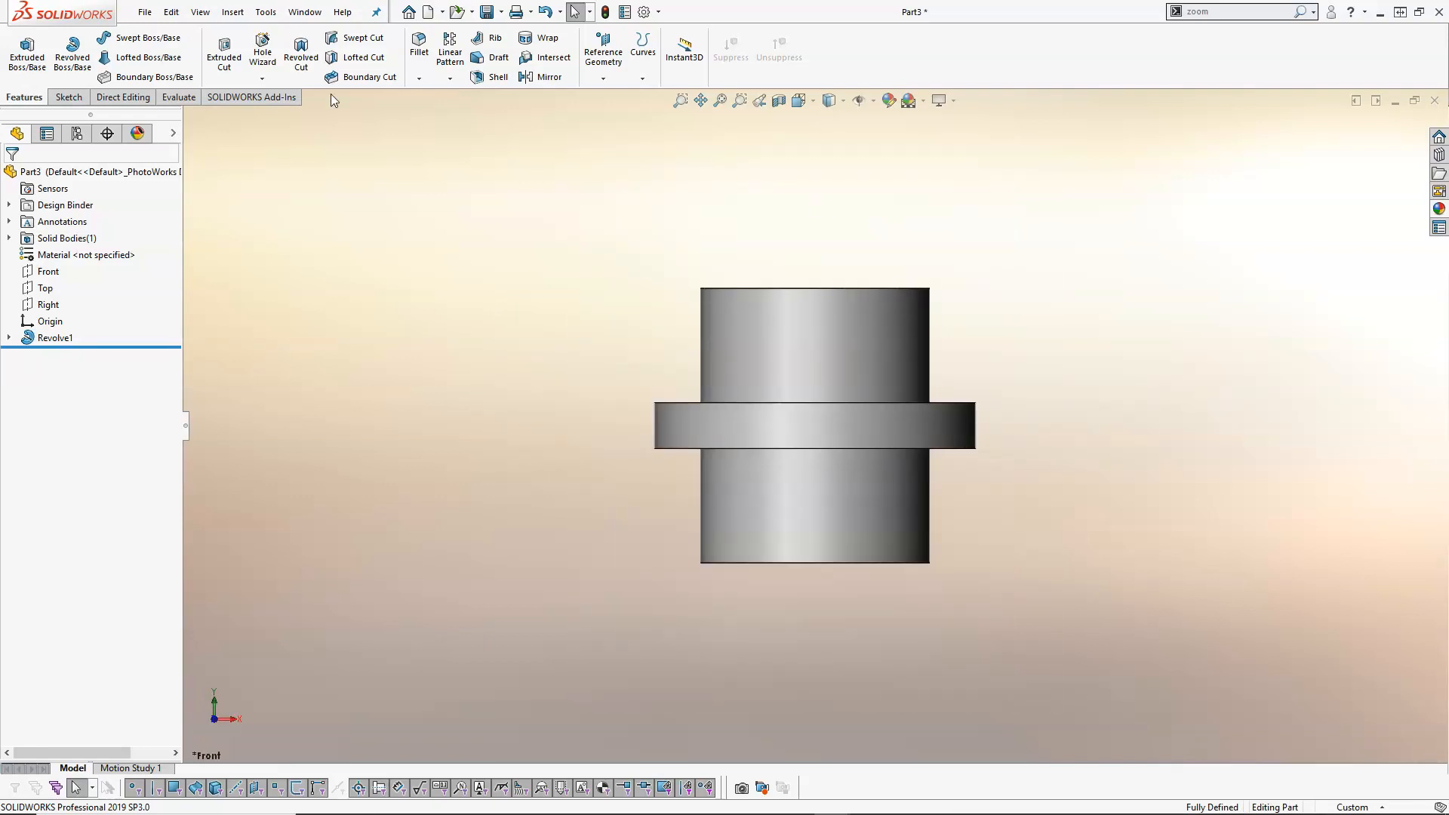
pyautogui.click(487, 12)
pyautogui.write('Pin Short')
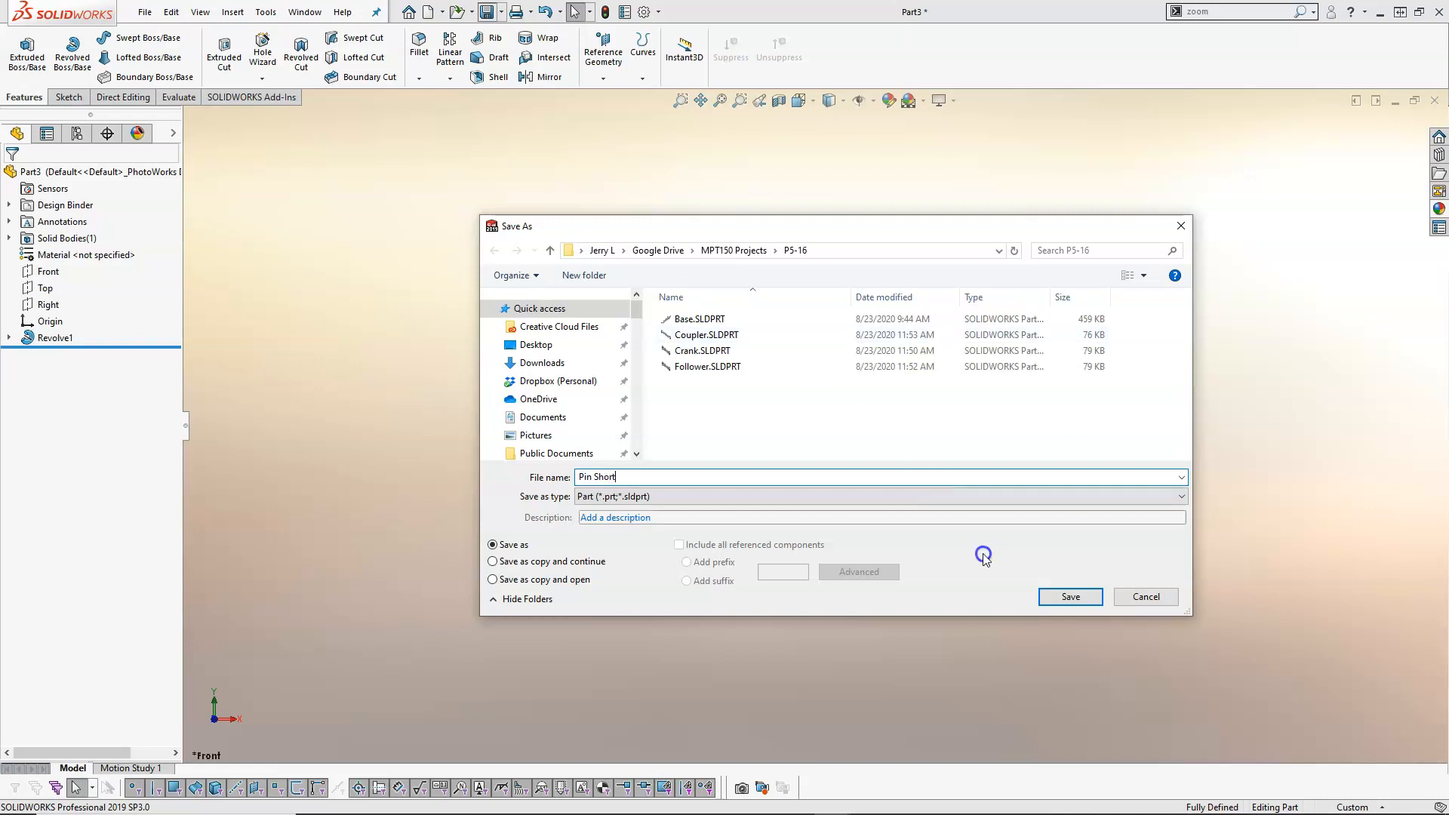
pyautogui.click(1068, 597)
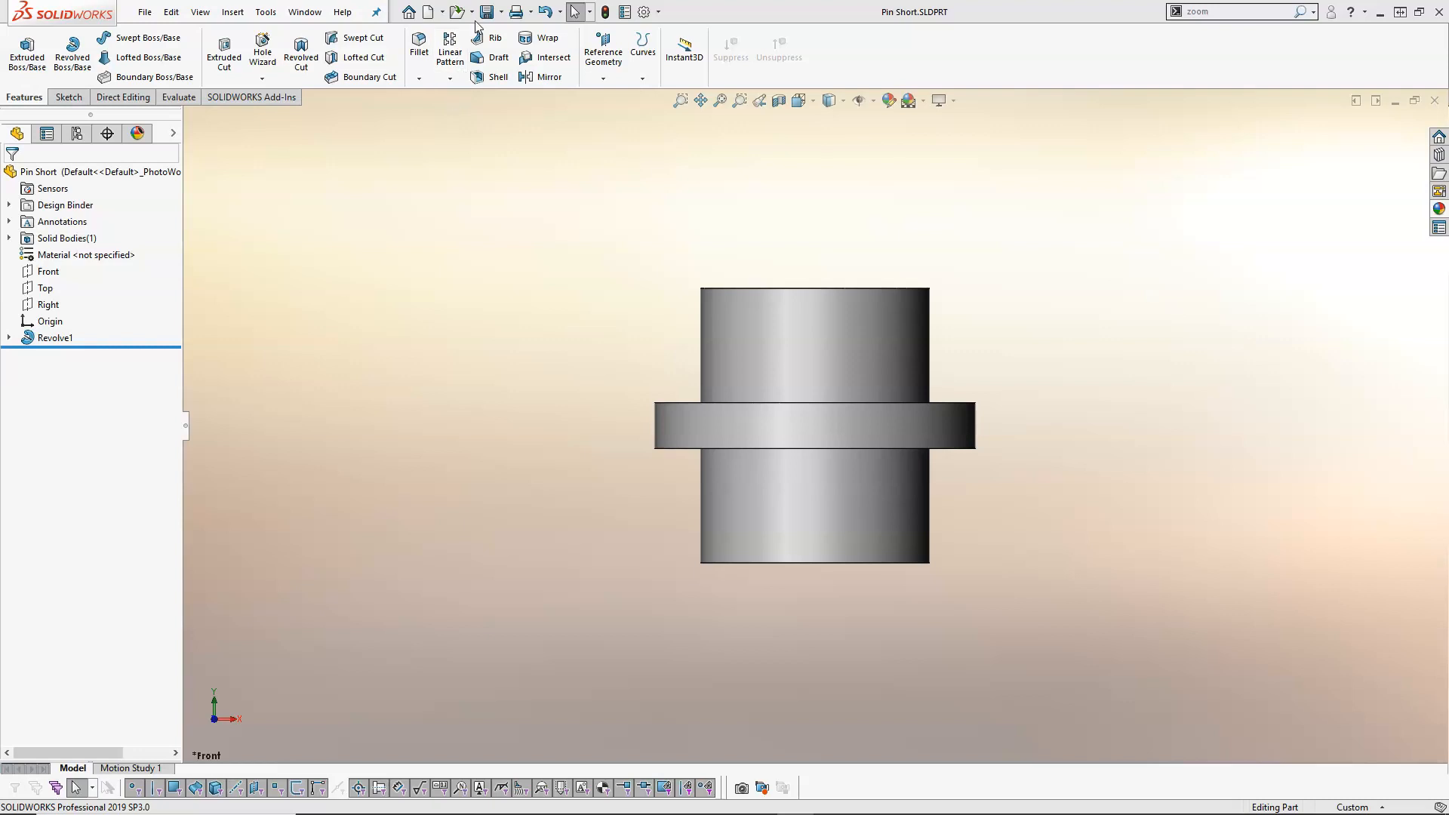
# - Save the part as a copy named Pin.SLDPRT in the same folder and open that copy
pyautogui.click(501, 12)
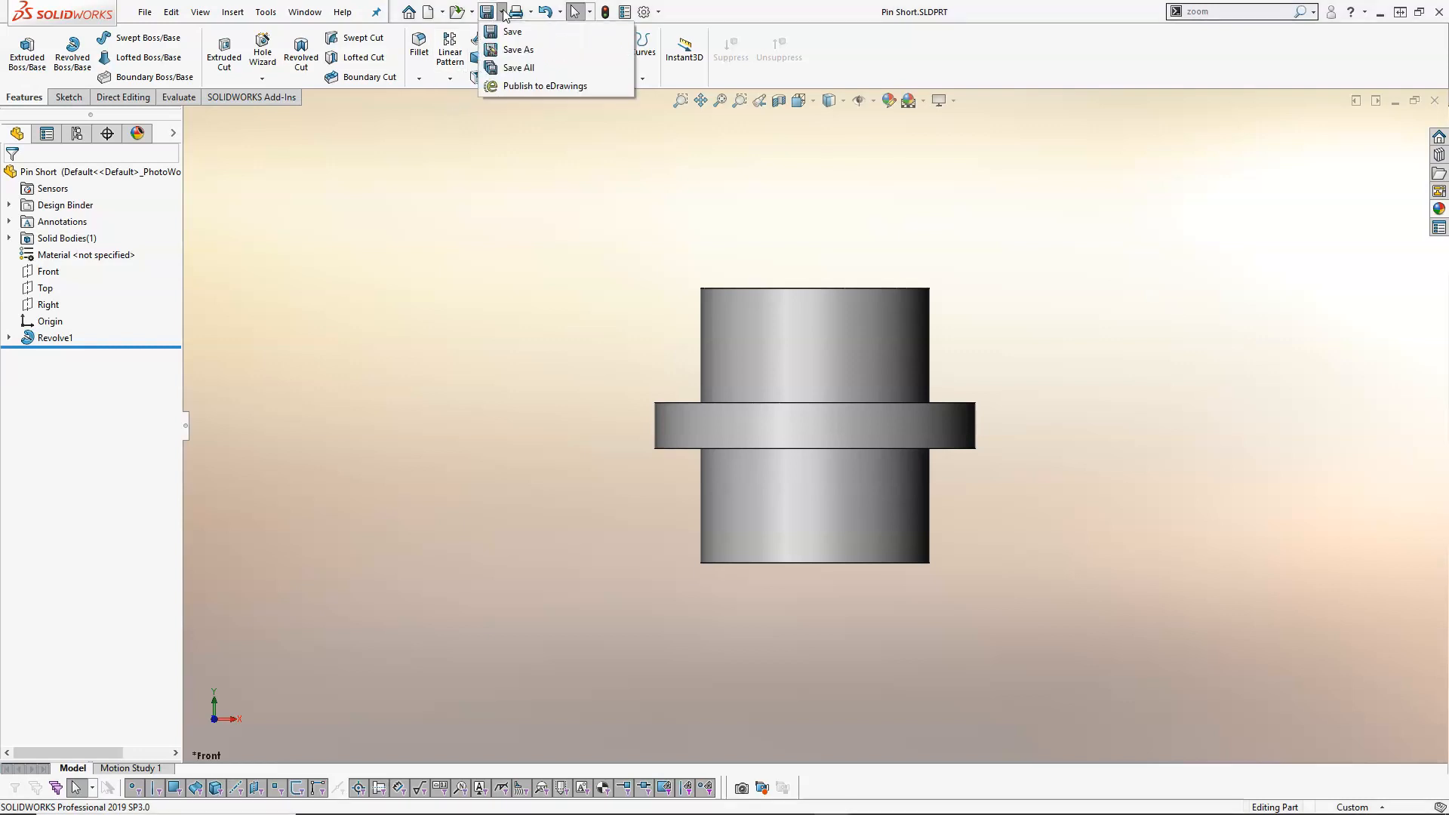
pyautogui.click(504, 49)
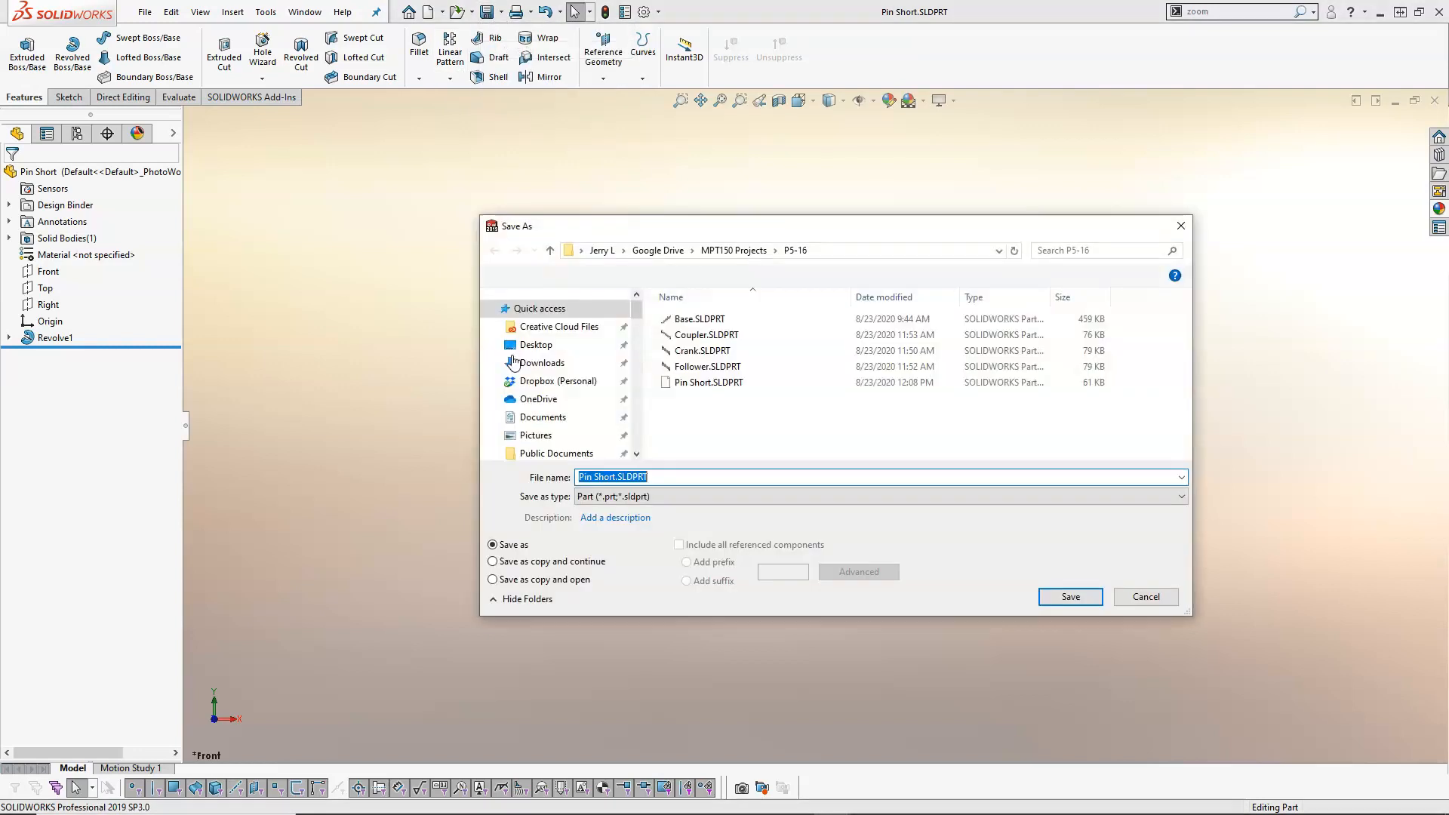
pyautogui.click(504, 579)
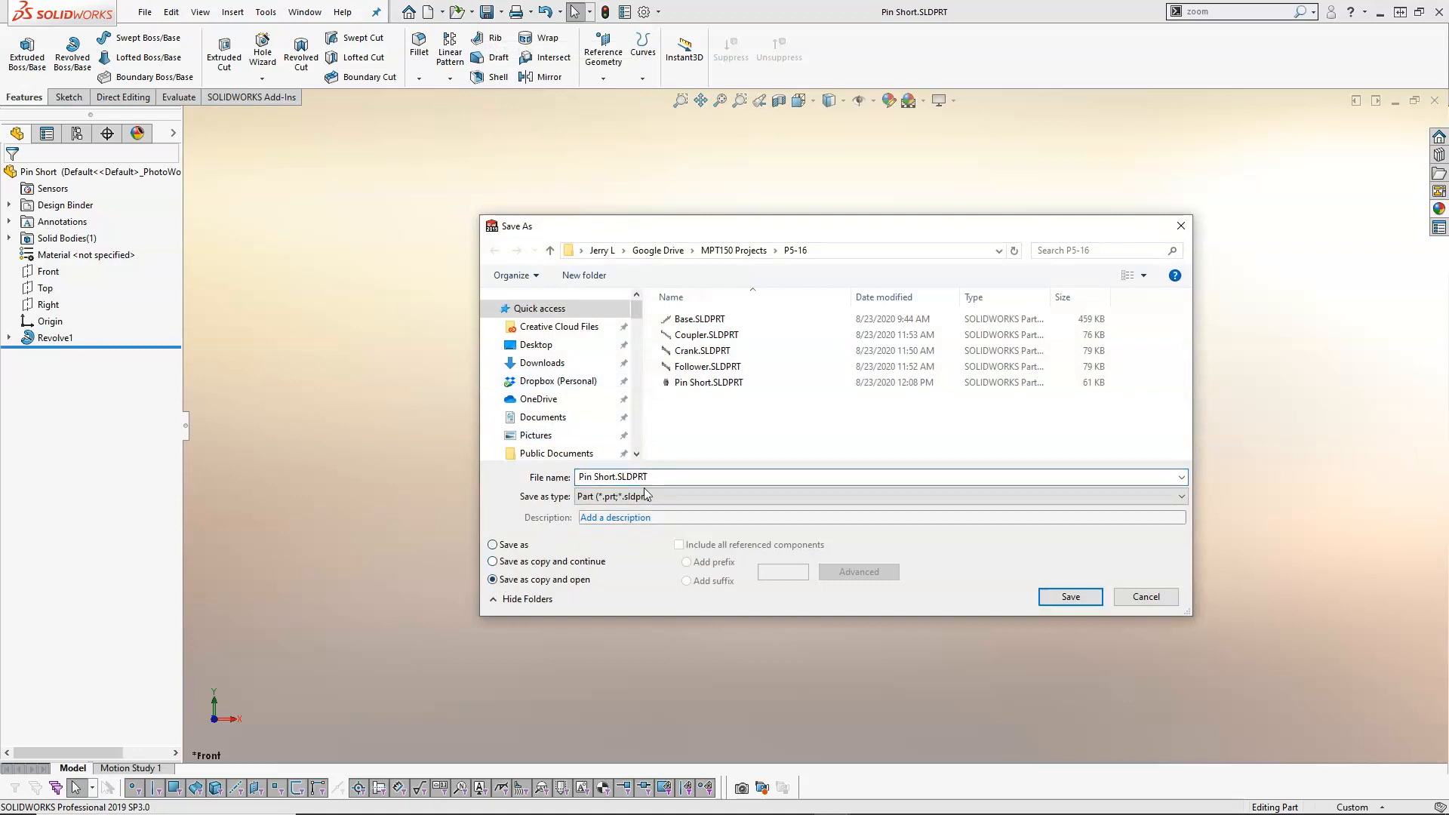
pyautogui.moveTo(648, 479); pyautogui.dragTo(579, 477)
pyautogui.press('Home')
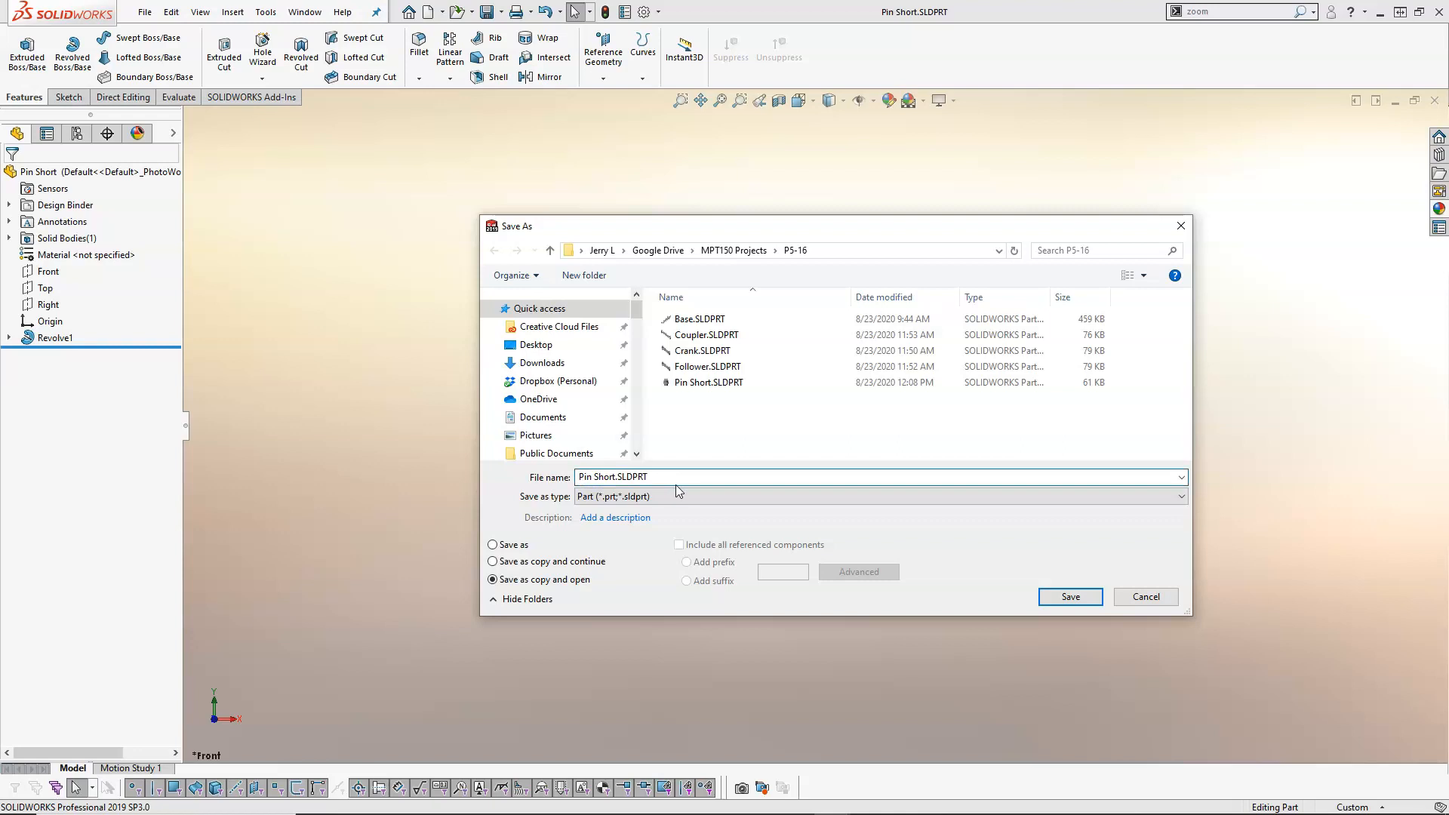
pyautogui.press('Delete')
pyautogui.press('Delete')
pyautogui.press('Delete')
pyautogui.press('Delete')
pyautogui.press('Delete')
pyautogui.press('Delete')
pyautogui.click(1069, 597)
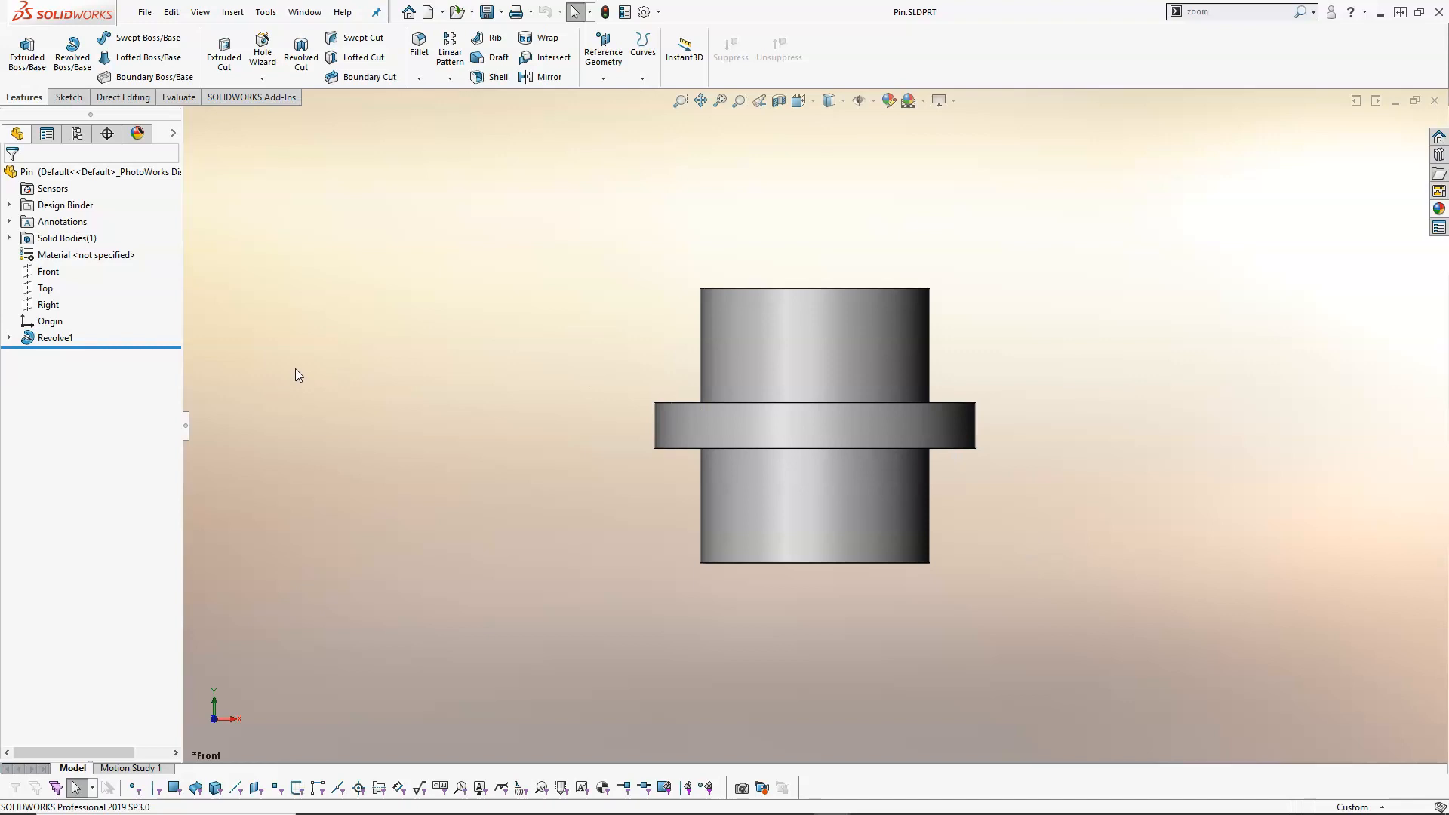
# - Edit the revolve's sketch in the copied part and set the overall height to 17 mm
pyautogui.click(9, 337)
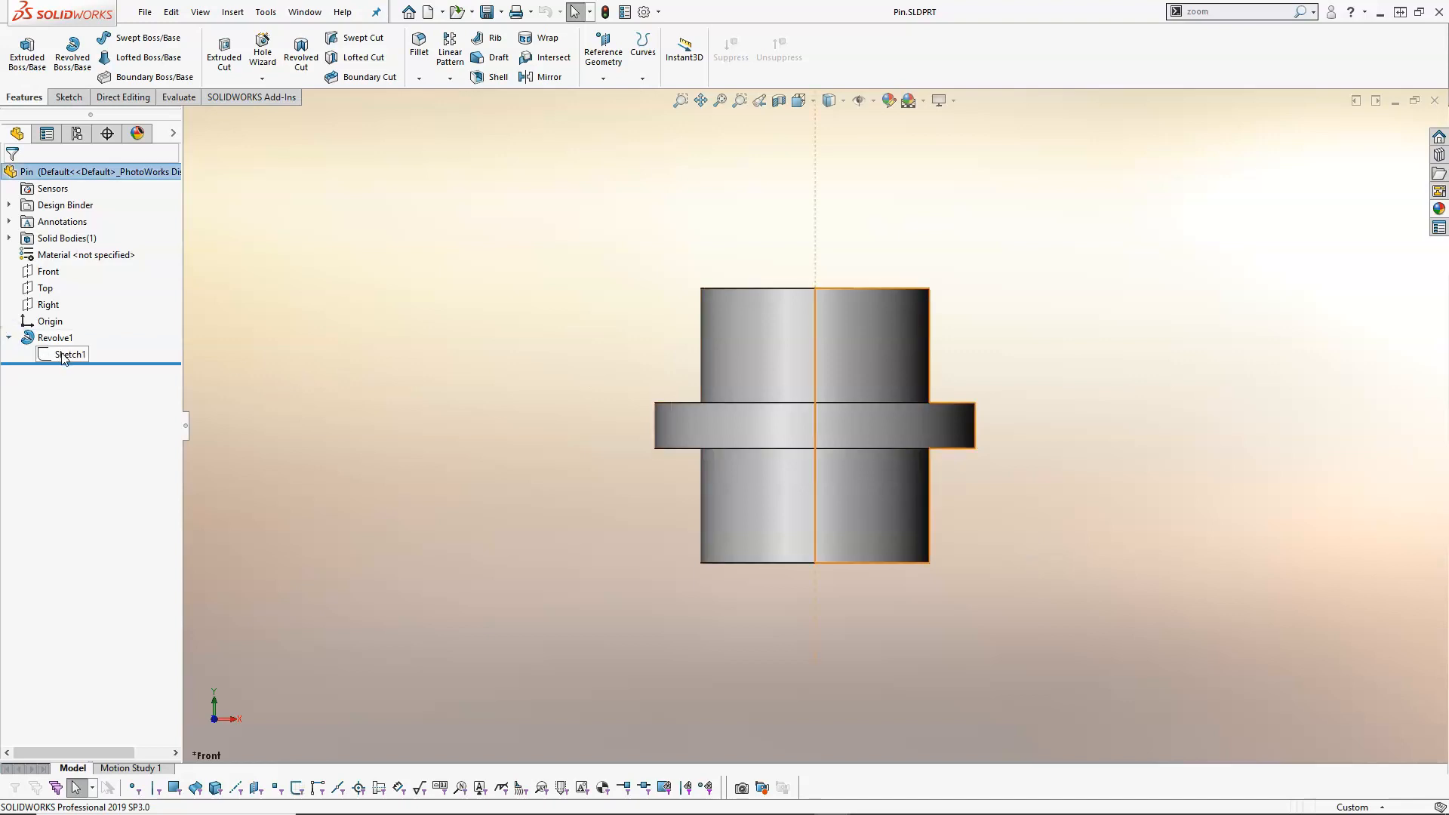
pyautogui.click(64, 356)
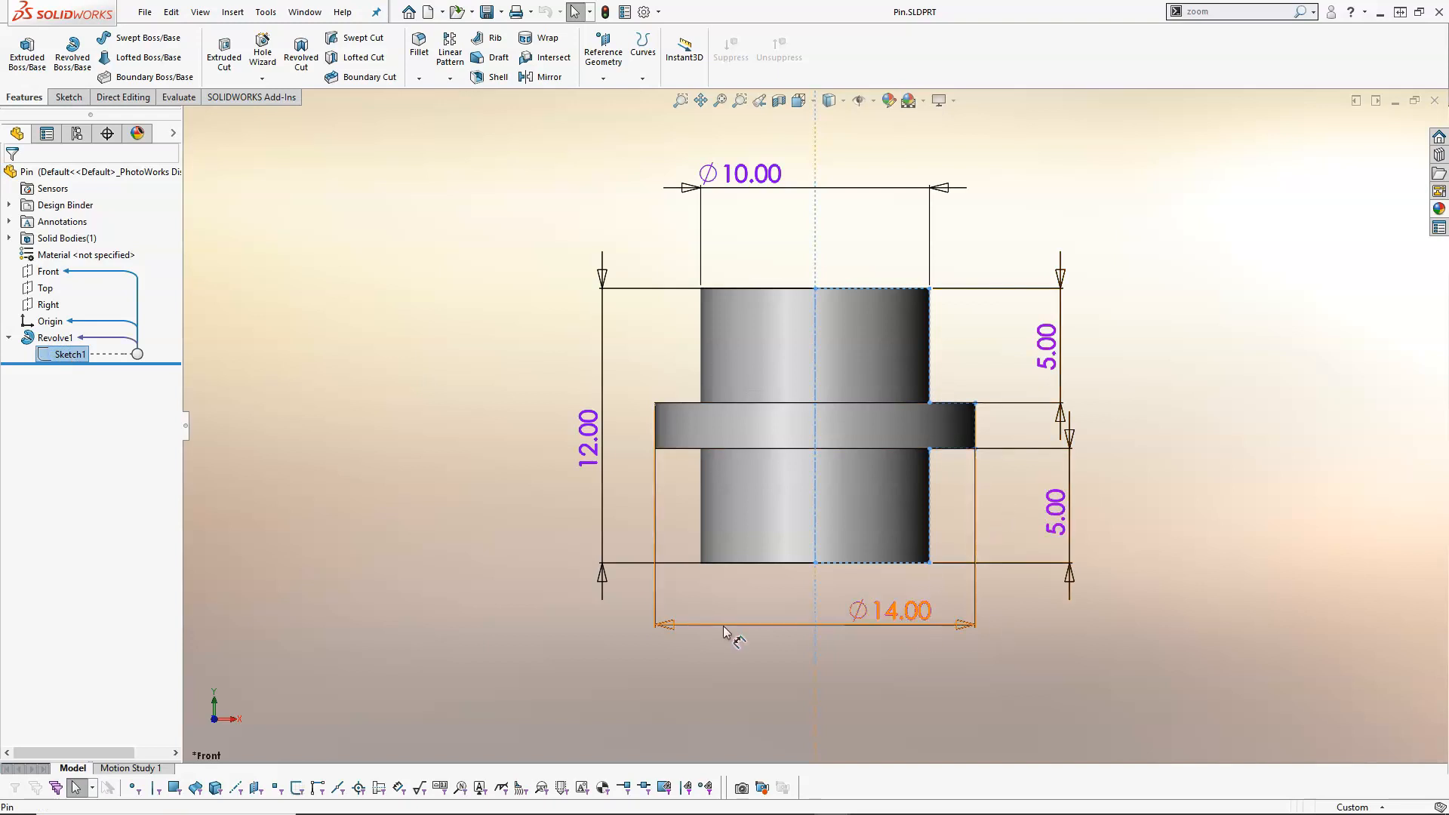
pyautogui.rightClick(75, 356)
pyautogui.click(85, 313)
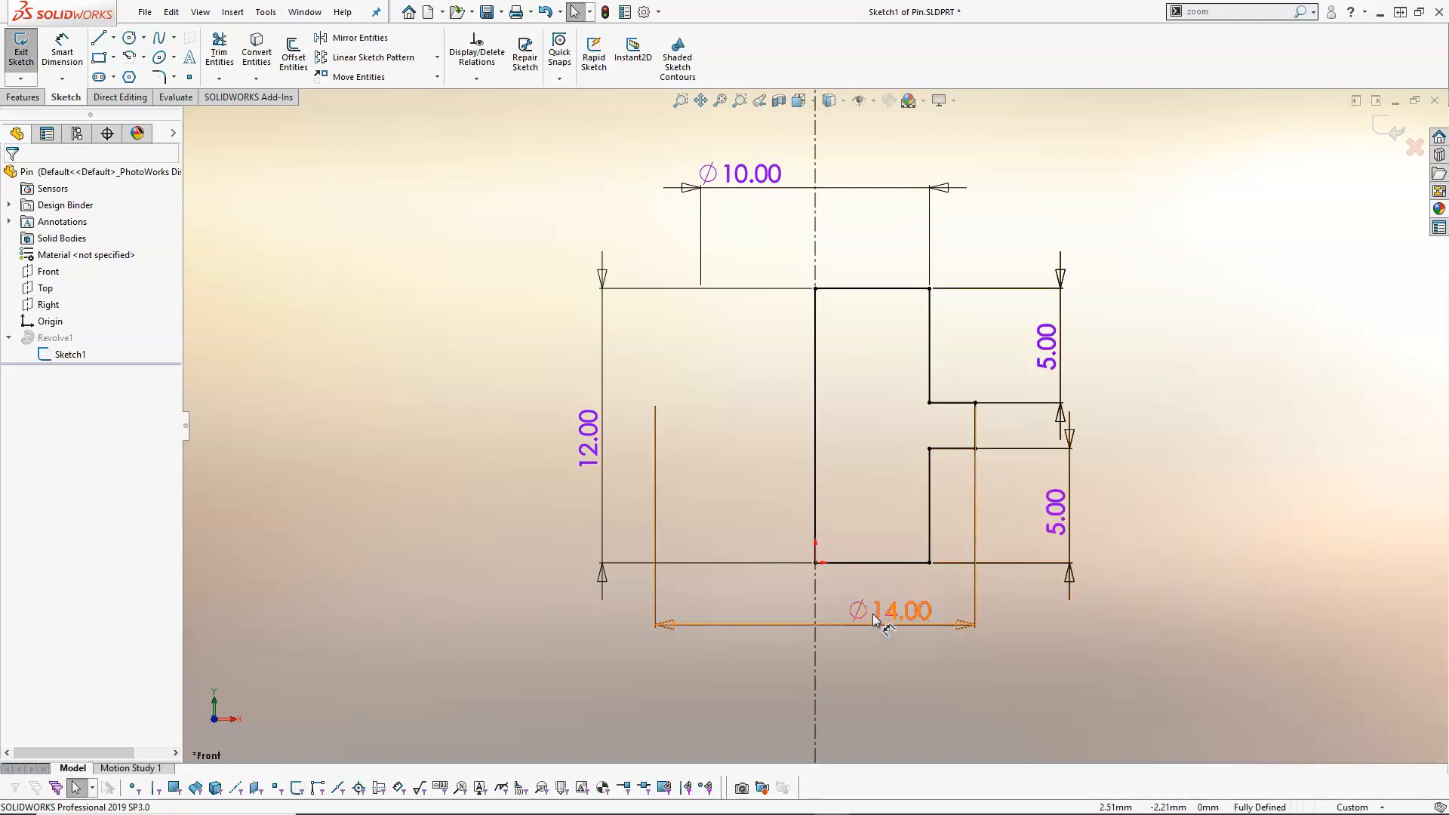
pyautogui.doubleClick(603, 430)
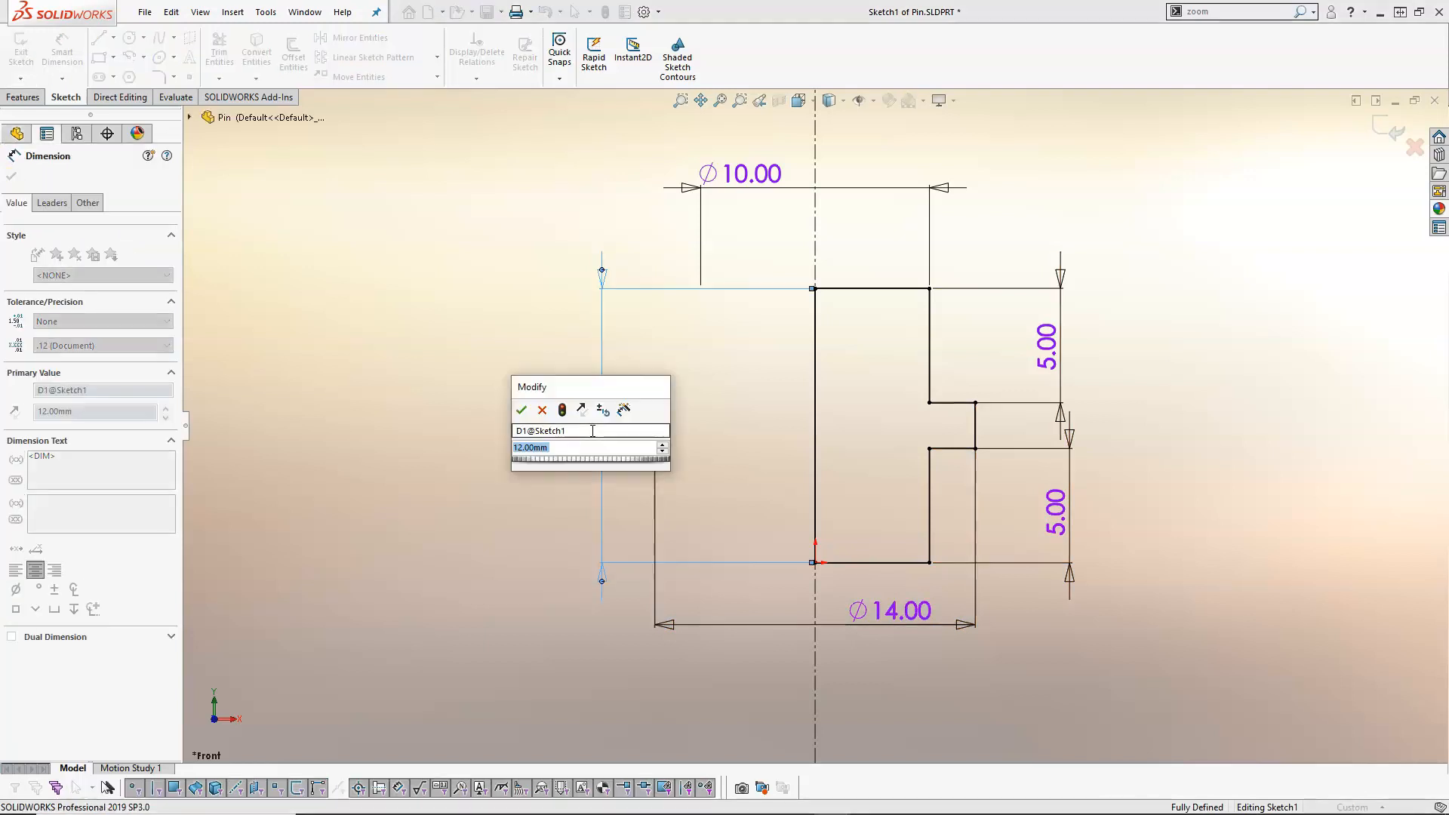
pyautogui.write('17')
pyautogui.press('Return')
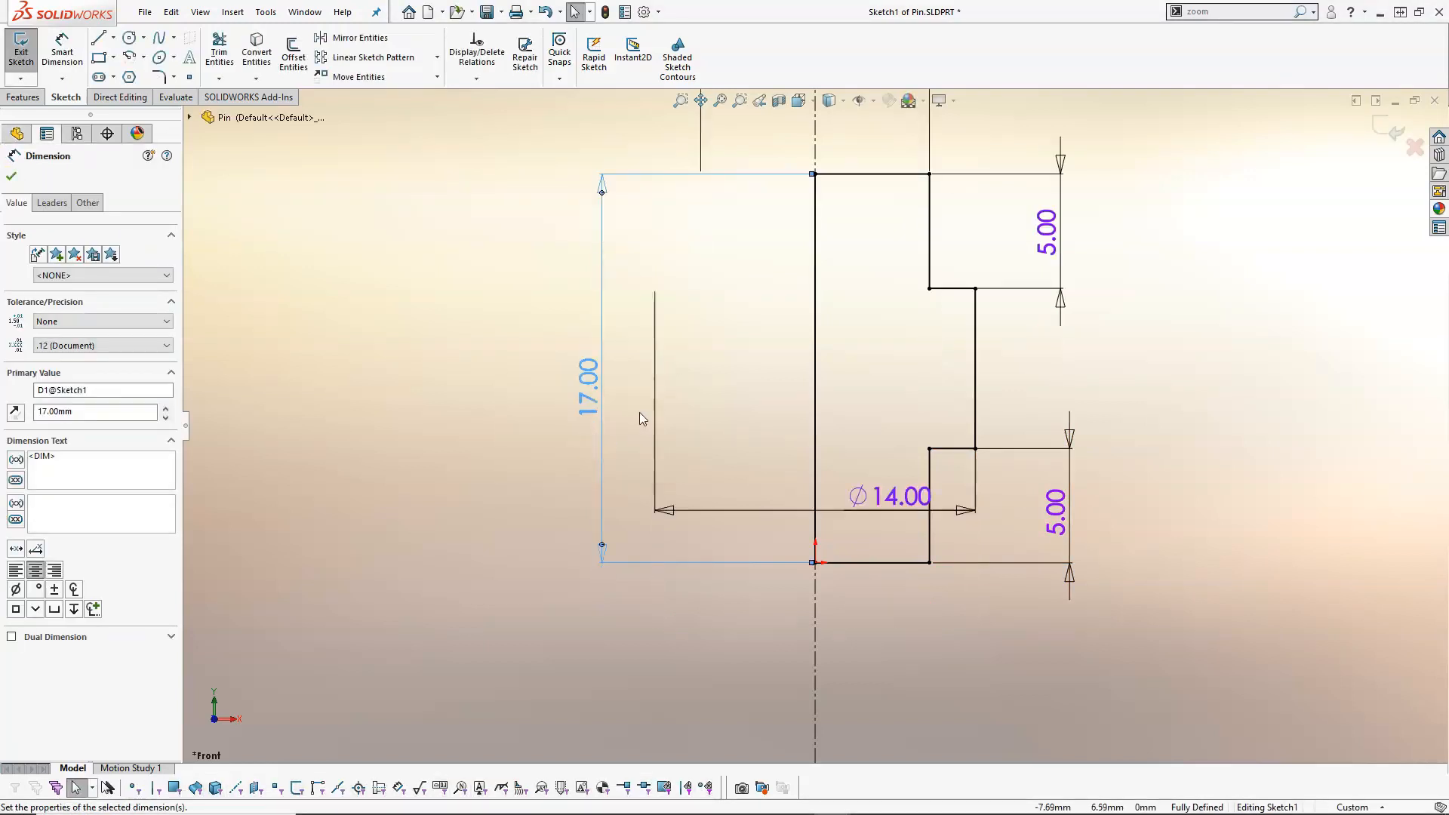
# - Set the length below the flange to 10 mm and bring up the PIN-1 textbook drawing in Kindle for comparison
pyautogui.click(1059, 516)
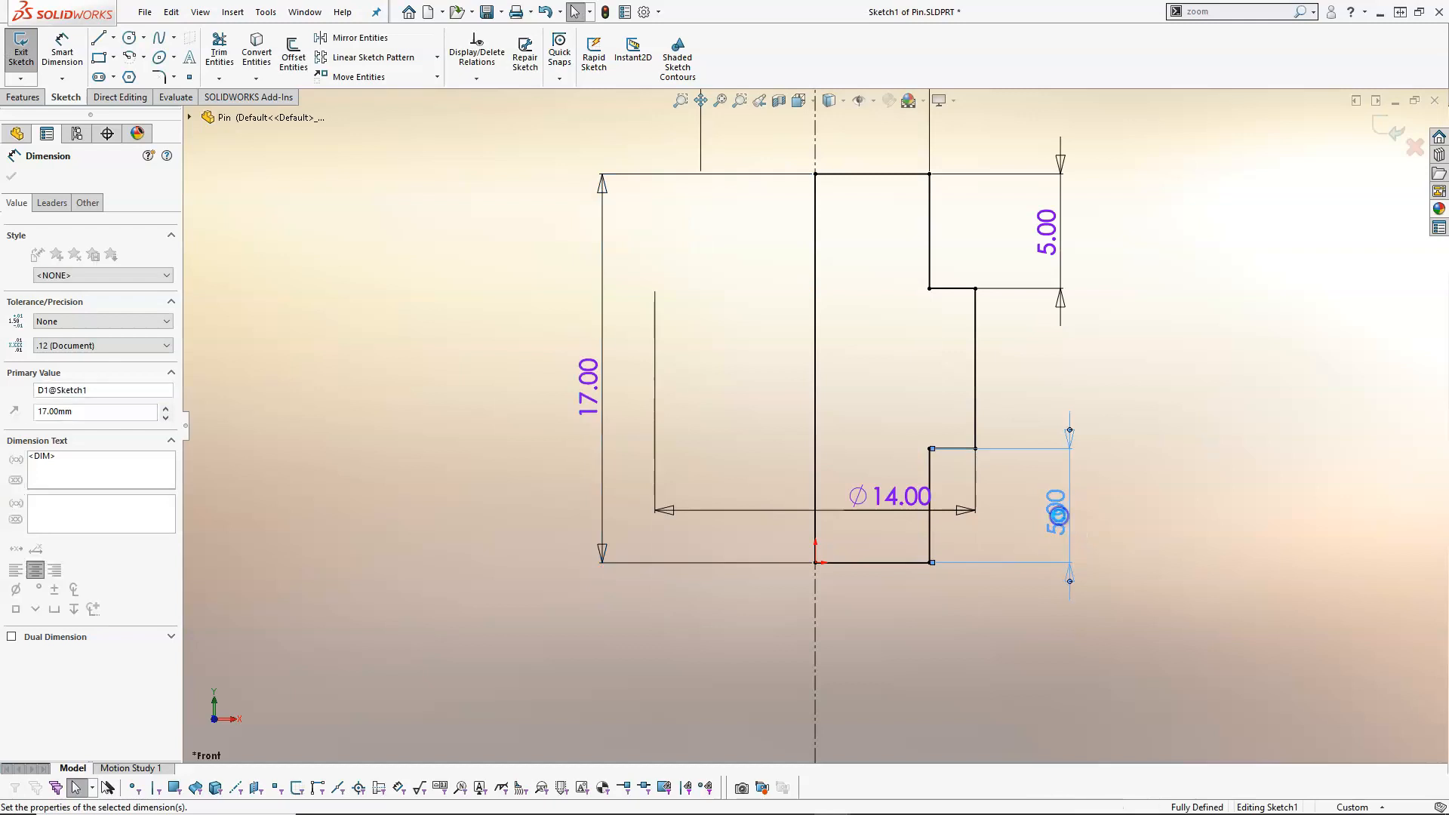
pyautogui.doubleClick(1058, 515)
pyautogui.write('10')
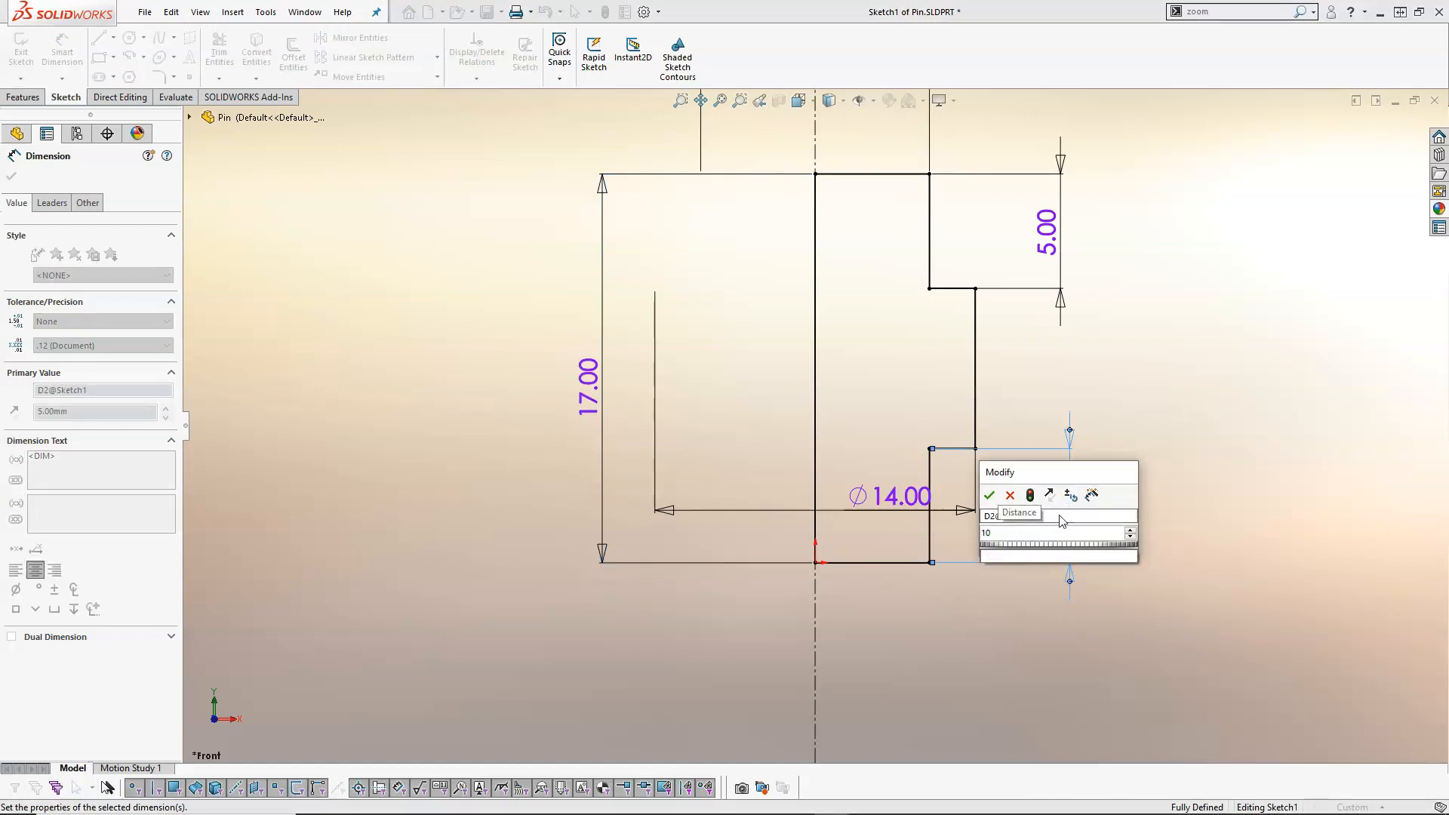
pyautogui.press('Return')
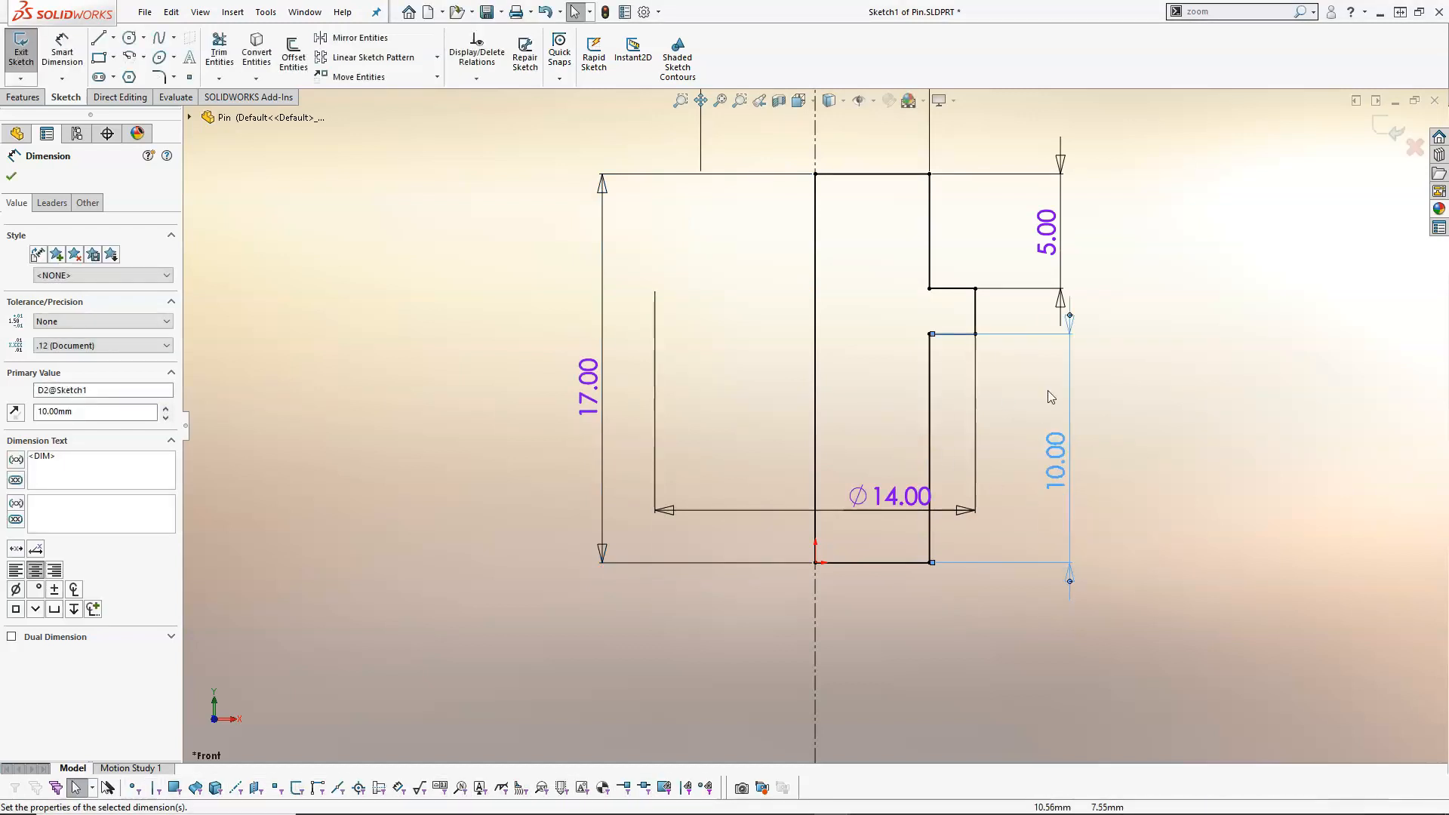
pyautogui.press('f')
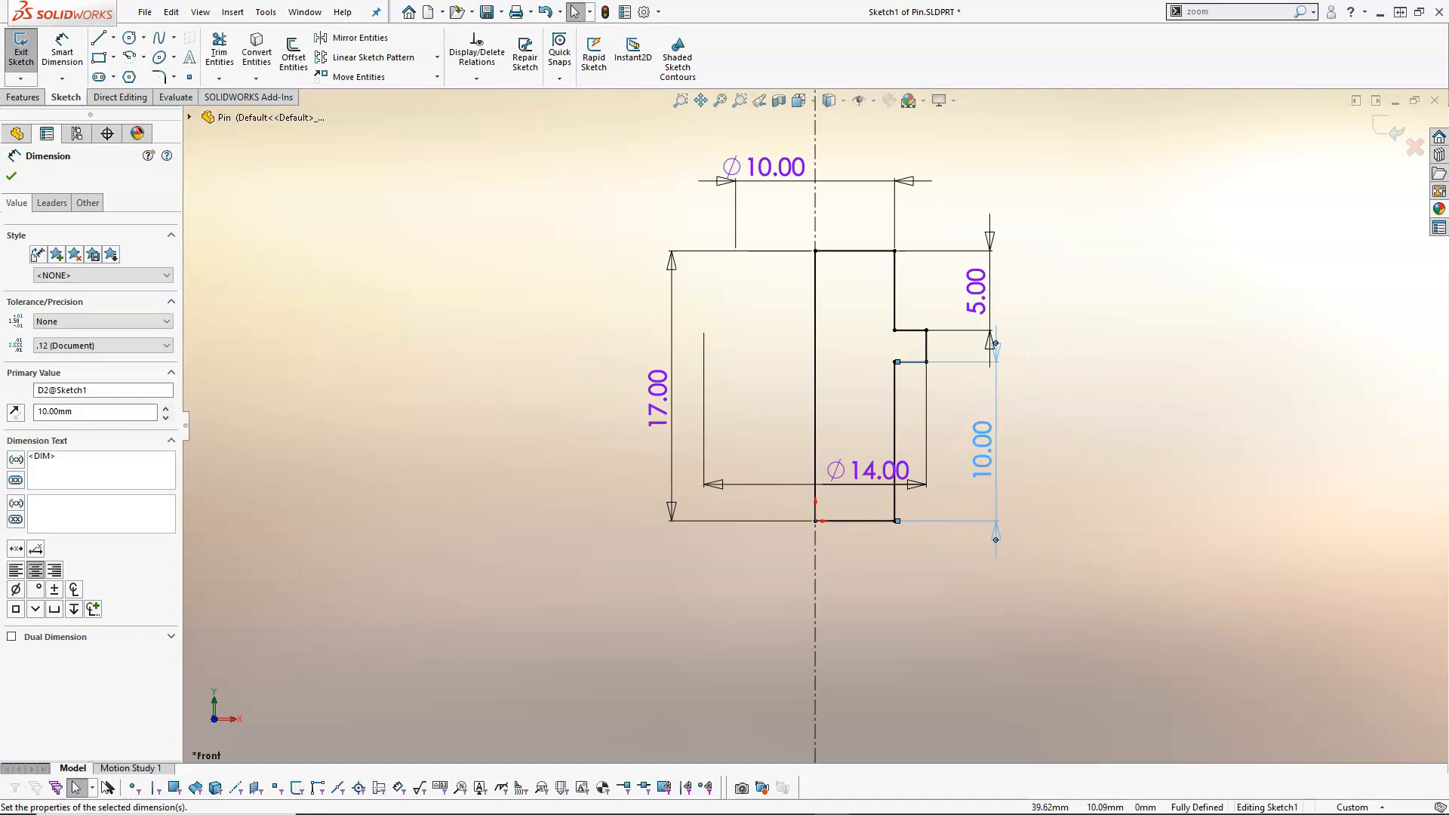
pyautogui.moveTo(1448, 70); pyautogui.dragTo(839, 36)
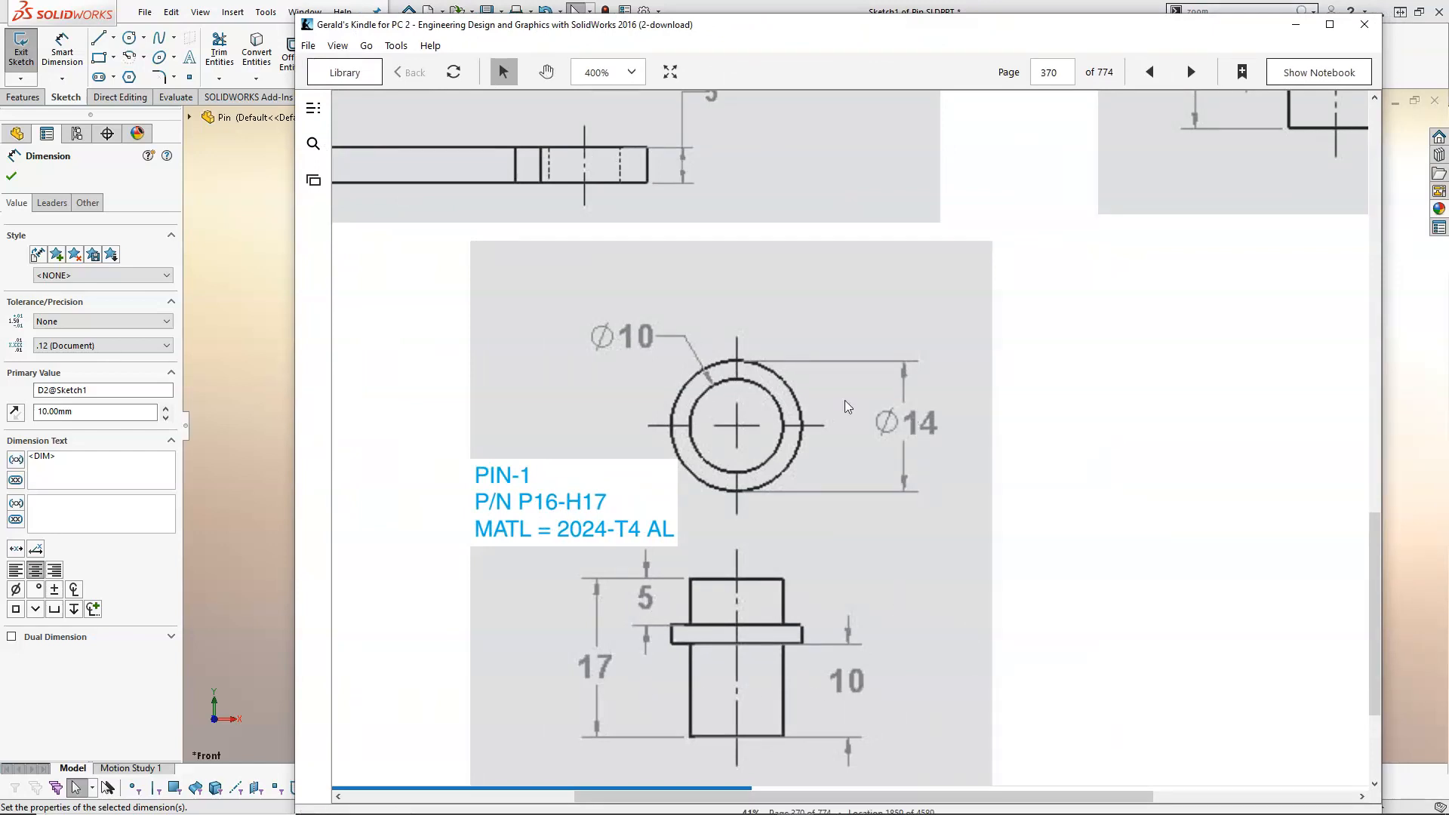
# - Move the Kindle textbook off the screen, return to SOLIDWORKS and exit the edited sketch to rebuild the revolved pin
pyautogui.moveTo(765, 30); pyautogui.dragTo(1448, 30)
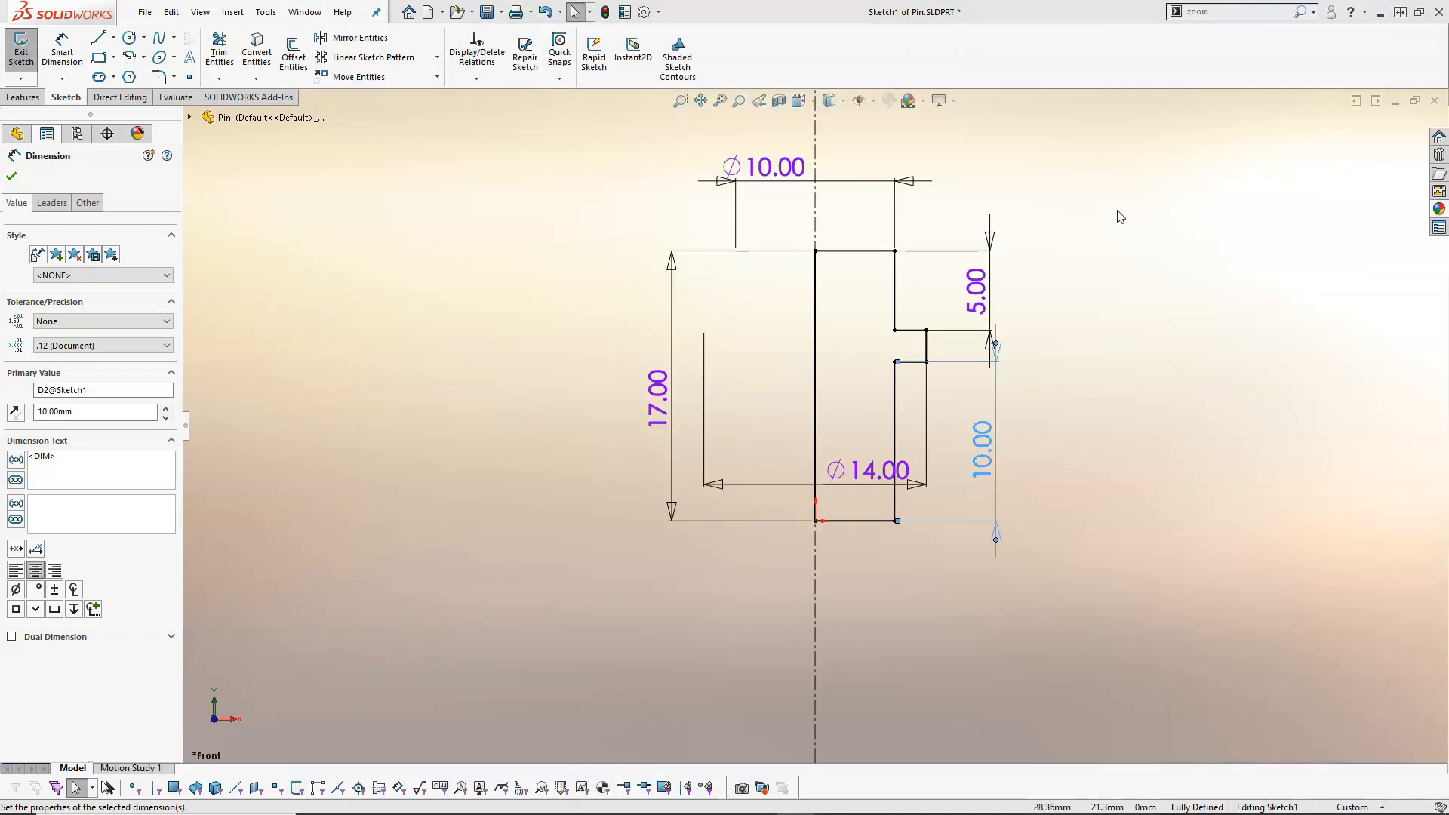
pyautogui.click(1280, 162)
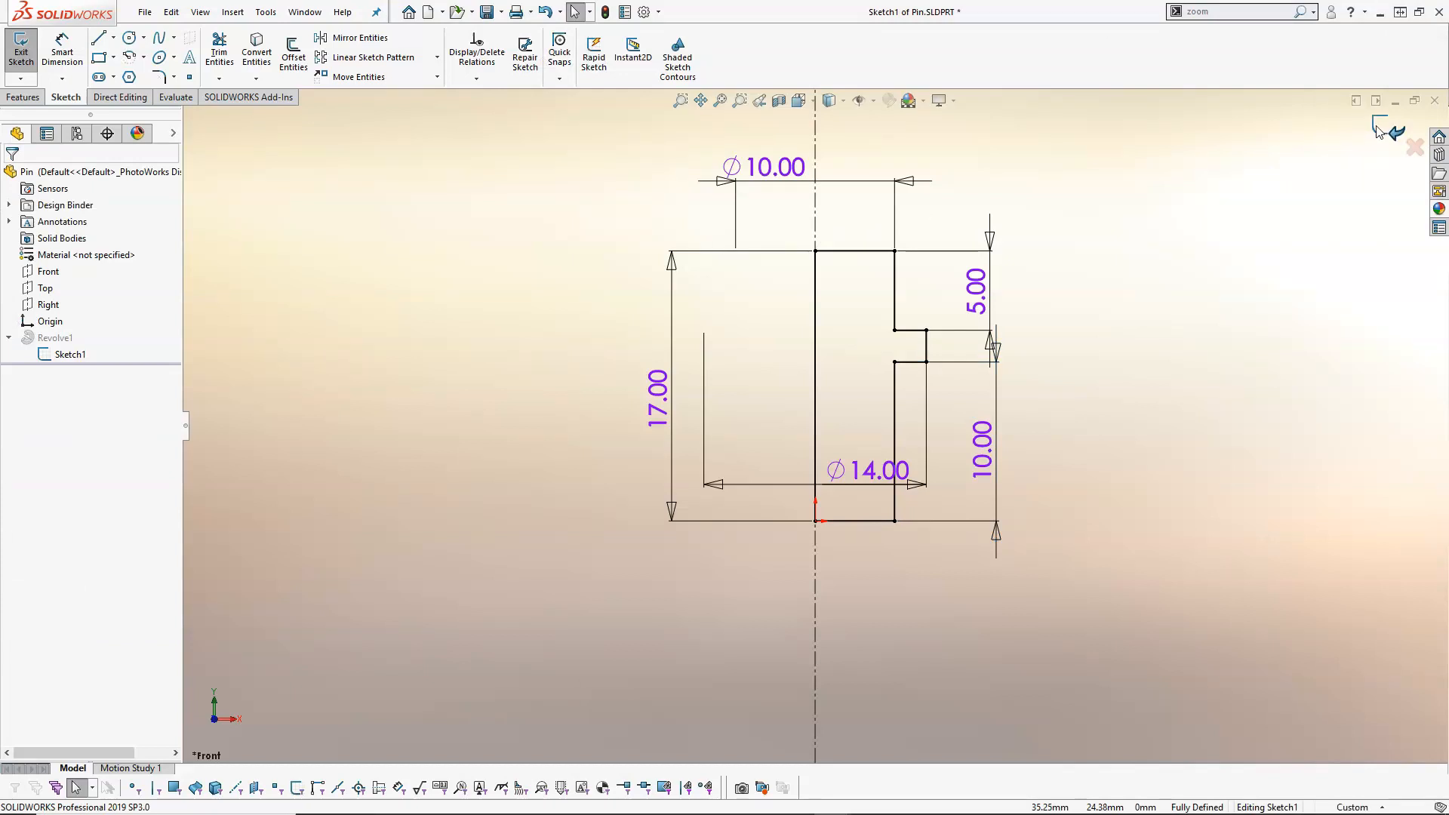
pyautogui.rightClick(1060, 260)
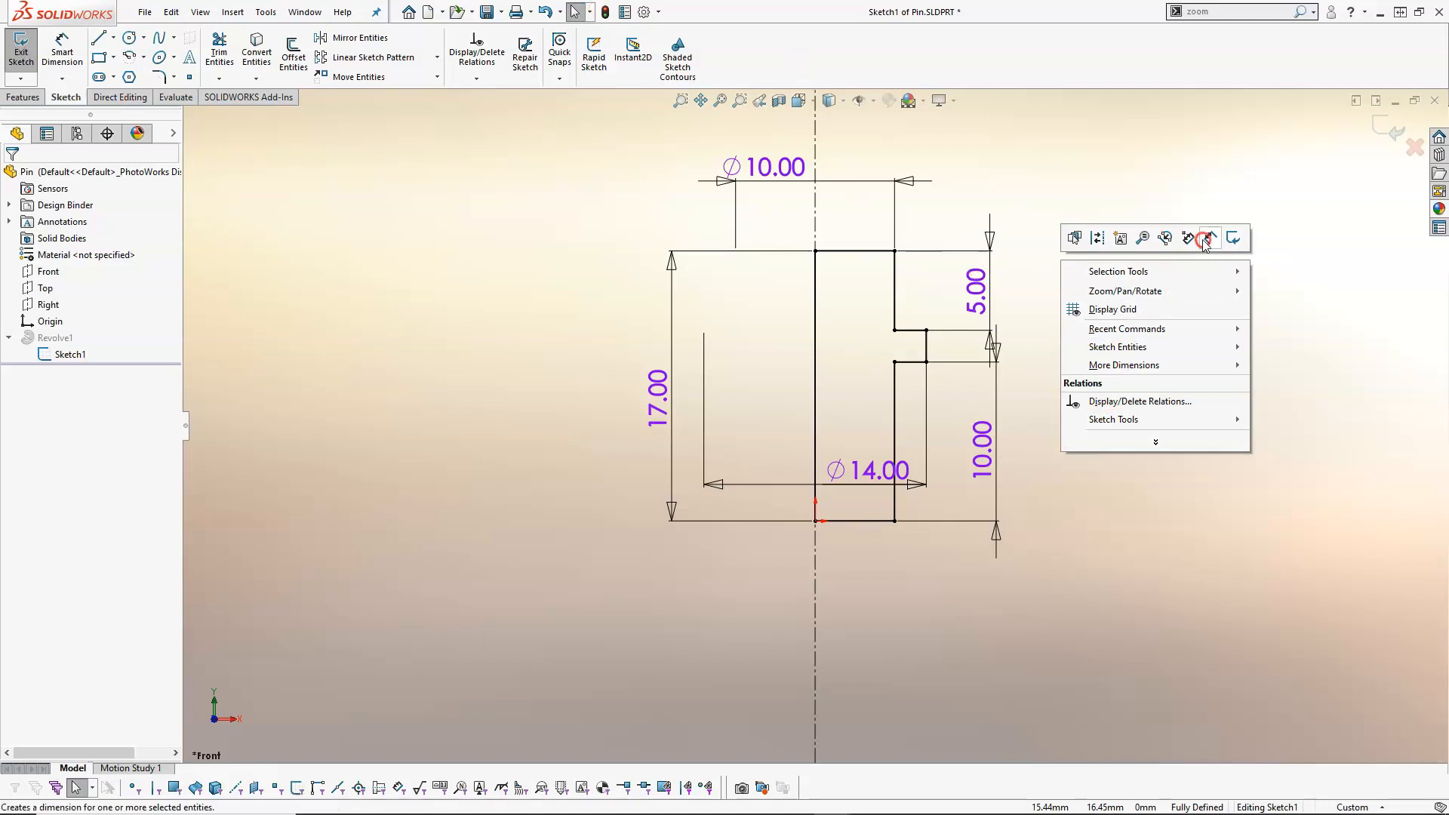
pyautogui.click(1376, 133)
pyautogui.click(1378, 133)
# - Show the rebuilt pin tilted to reveal its top face and save the Pin part
pyautogui.moveTo(1000, 294); pyautogui.dragTo(972, 361, button='middle')
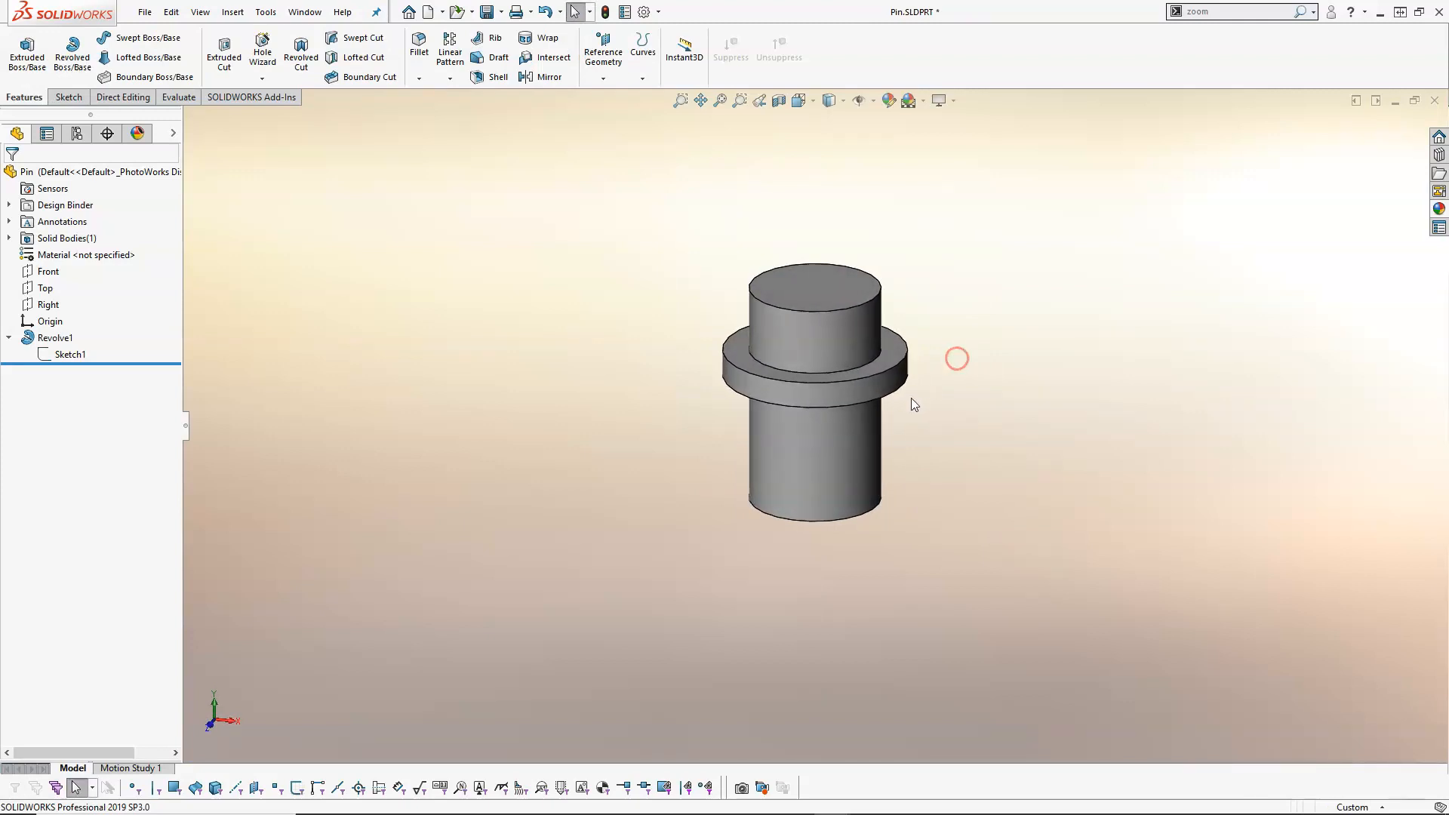
pyautogui.scroll(-2, 914, 398)
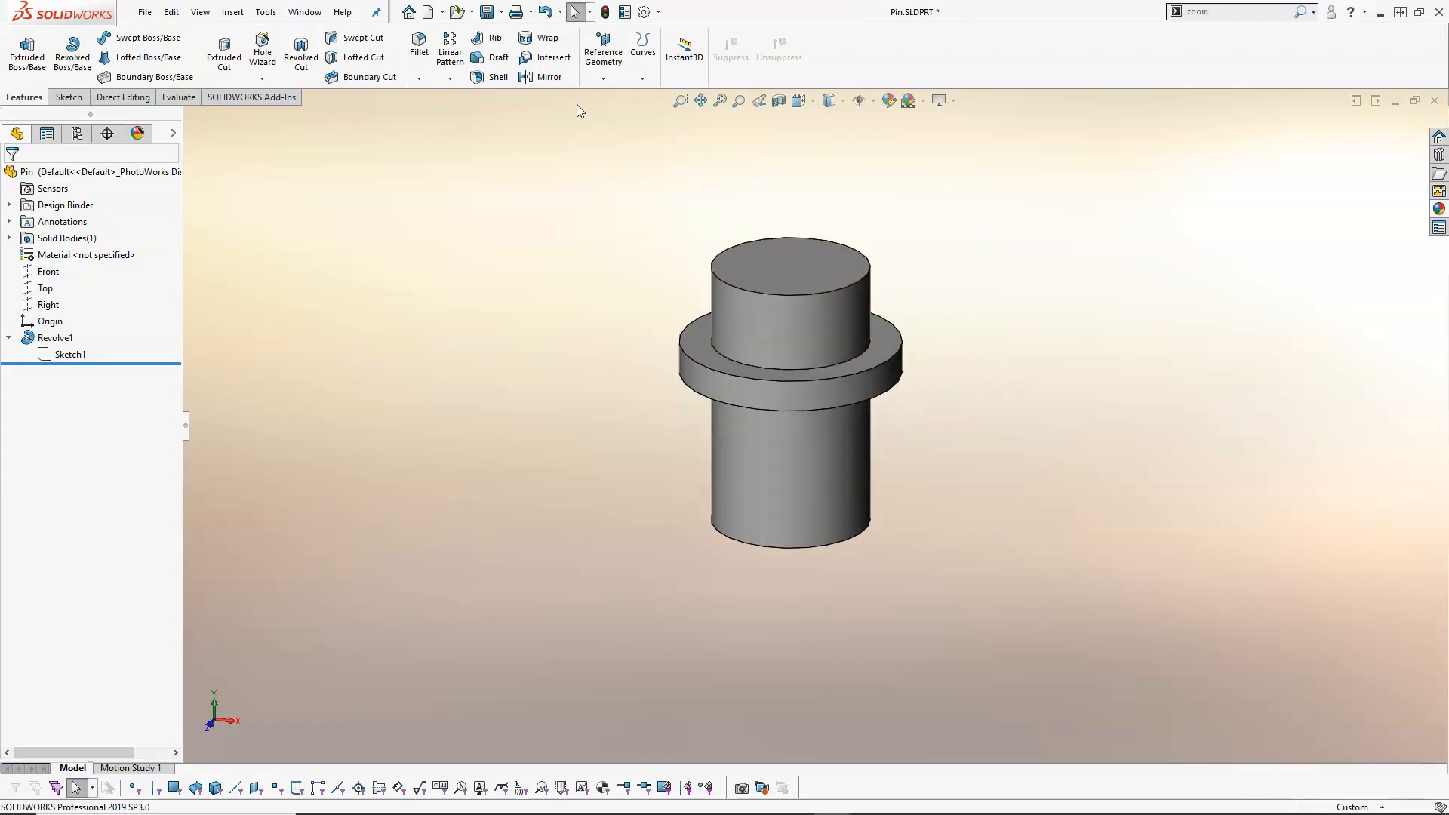
pyautogui.click(487, 11)
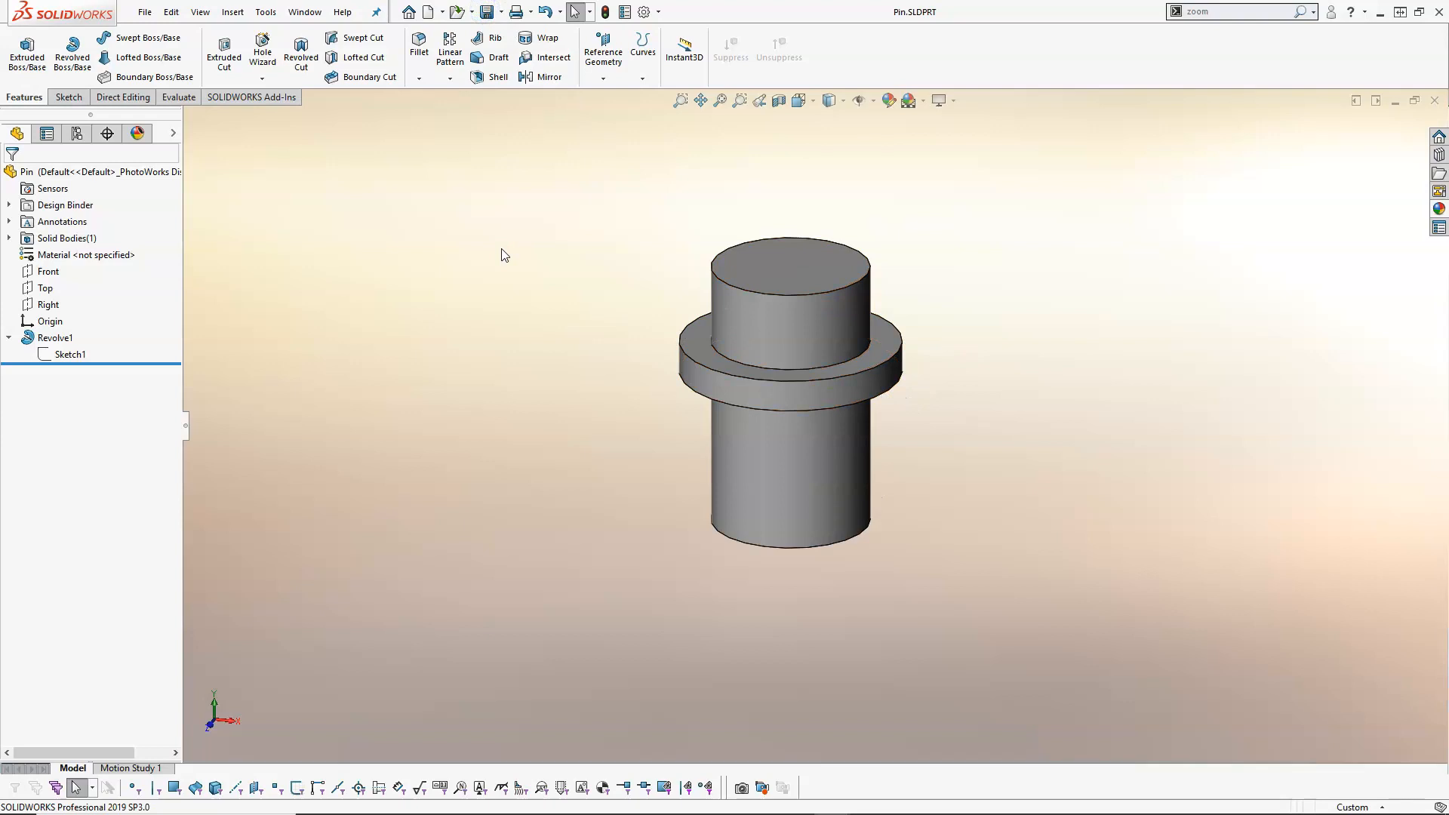